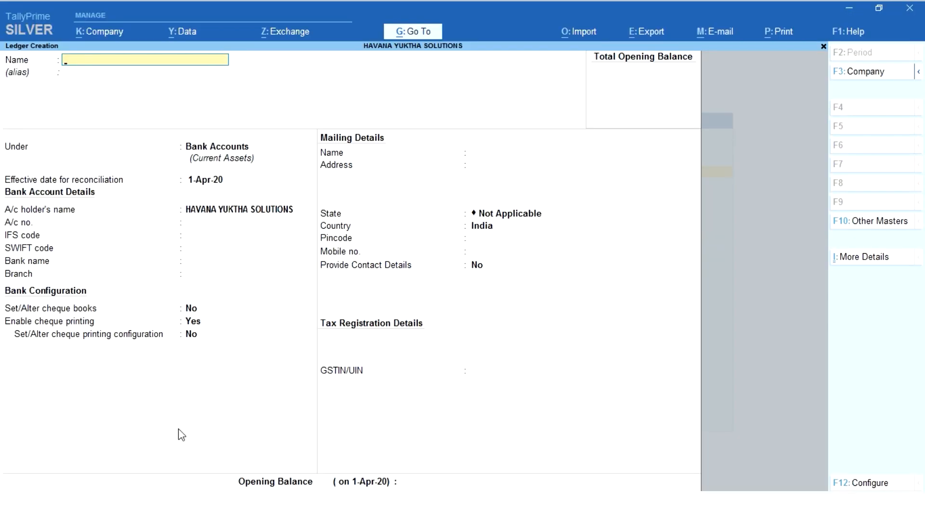
# - Name the new ledger AUDIT FEE PAYABLE and place it under the Provisions group
pyautogui.write('AUDIT FEE PAYABLE')
pyautogui.press('Return')
pyautogui.press('Return')
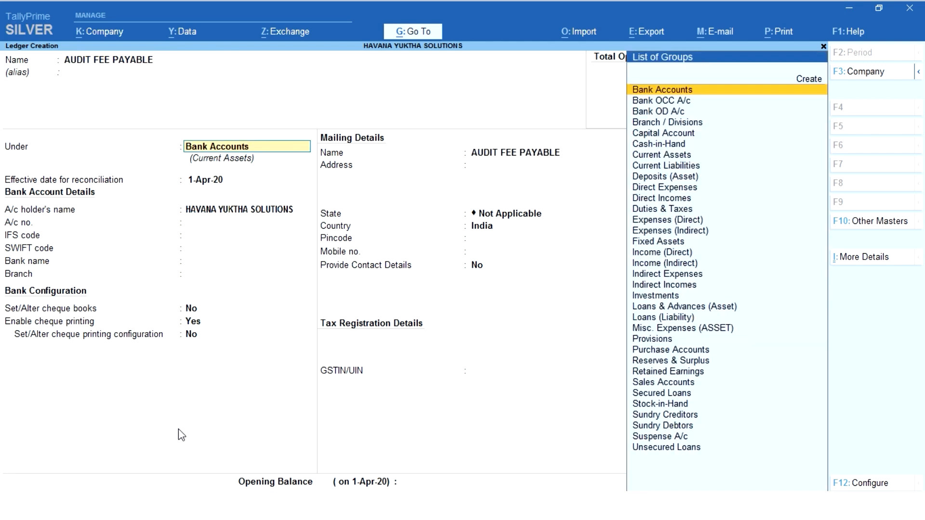
pyautogui.write('PRO')
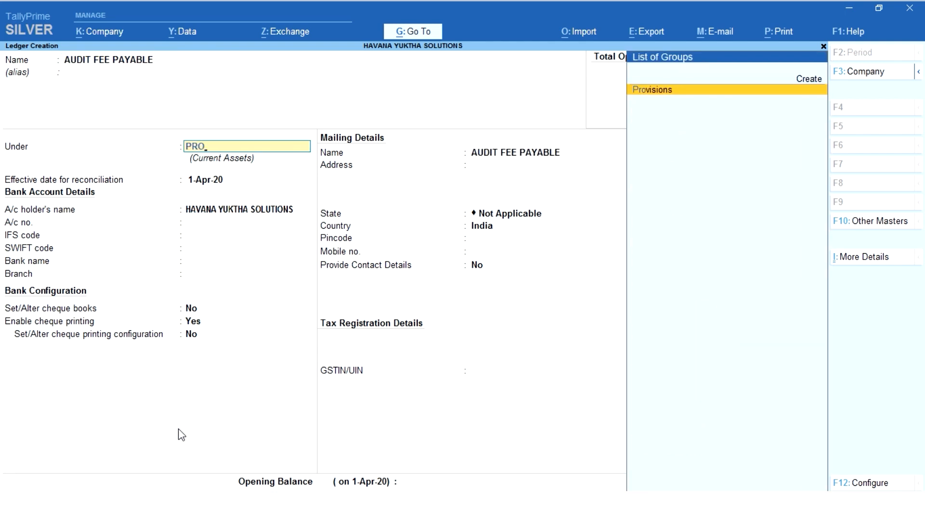
pyautogui.press('Return')
pyautogui.press('Return')
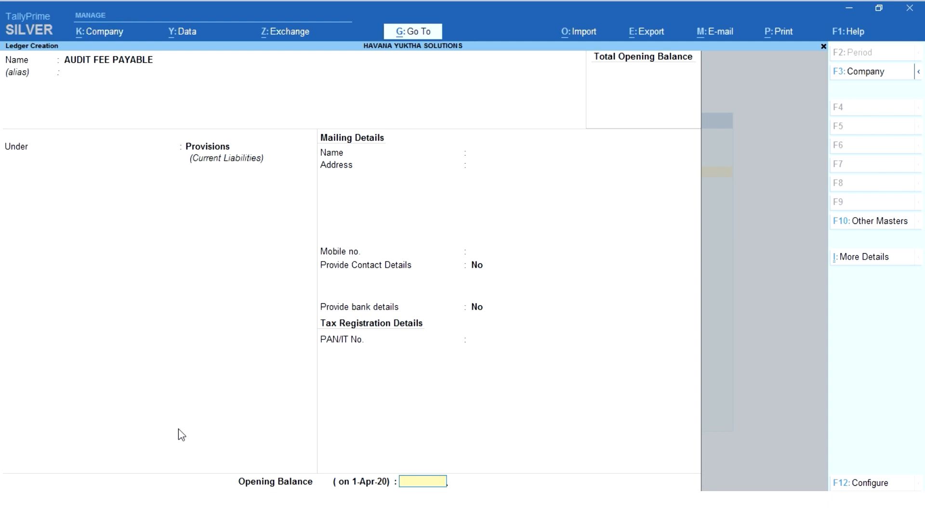
# - Set the AUDIT FEE PAYABLE ledger's opening balance to 80,000 Cr
pyautogui.write('80000')
pyautogui.press('Return')
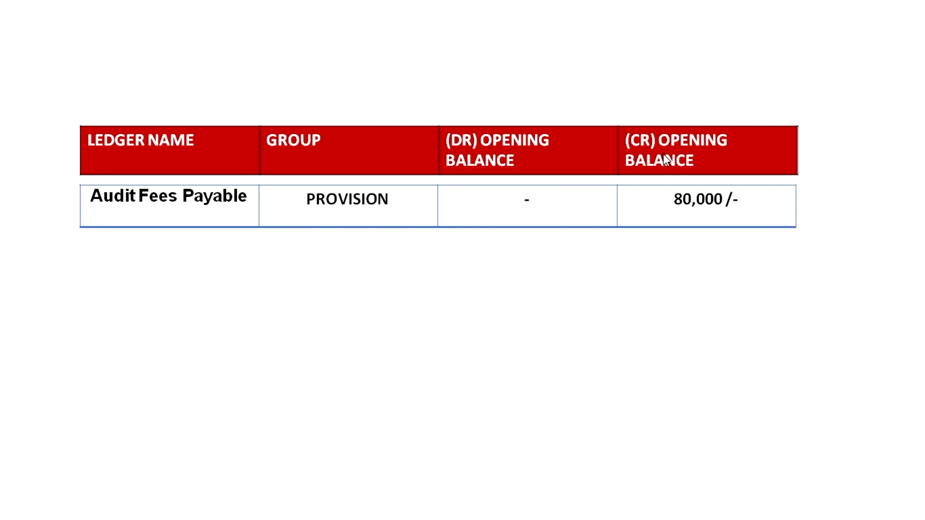
pyautogui.hotkey('alt', 'Tab')
pyautogui.press('Return')
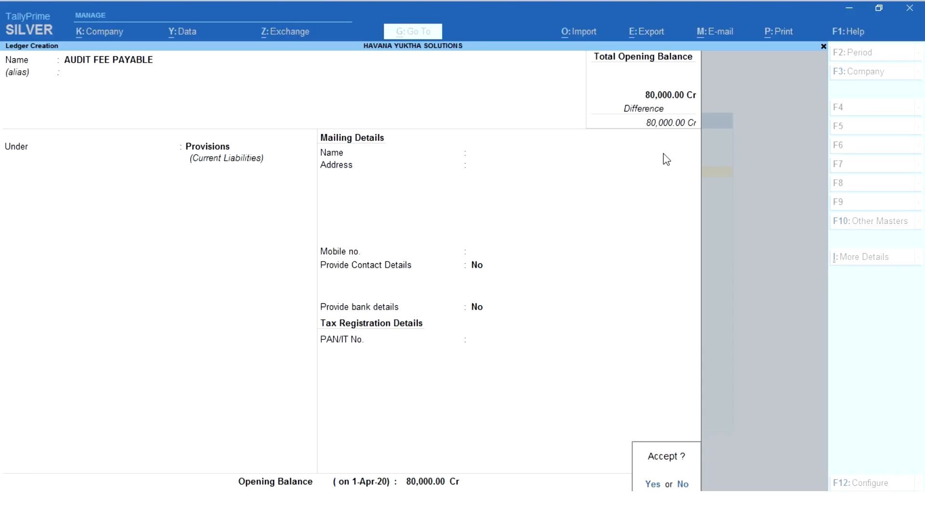
# - Switch to the ledger table presentation, reveal the row after Audit Fees Payable, and return to TallyPrime
pyautogui.hotkey('alt', 'Tab')
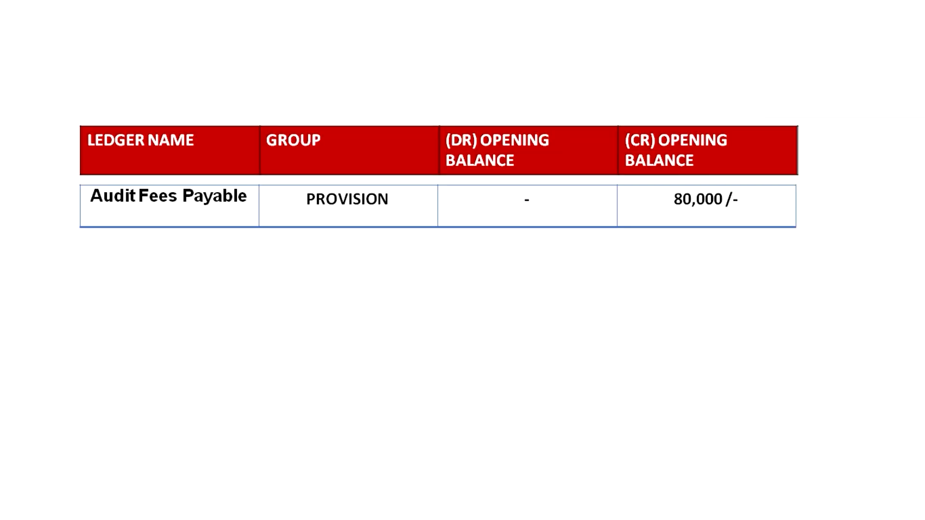
pyautogui.press('Right')
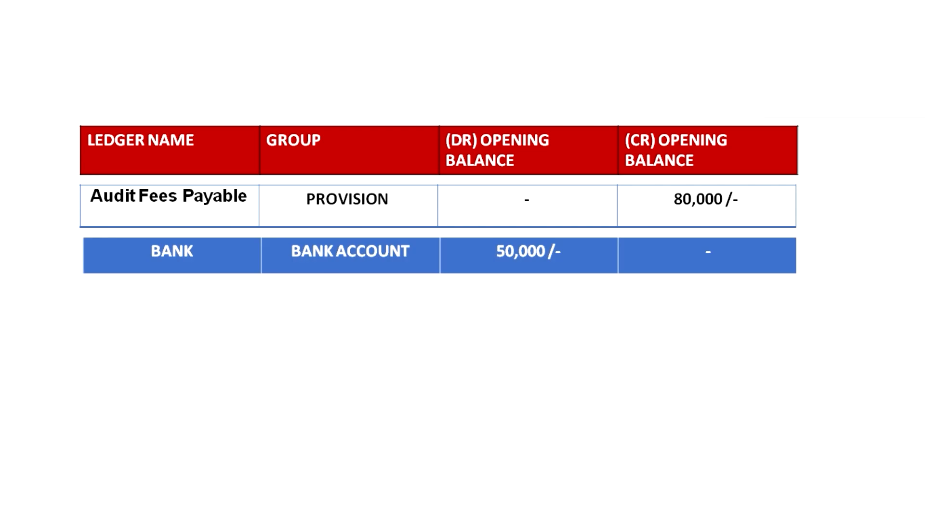
pyautogui.hotkey('alt', 'Tab')
# - Accept the AUDIT FEE PAYABLE ledger and name the next one BANK under the Bank Accounts group
pyautogui.press('Return')
pyautogui.press('Return')
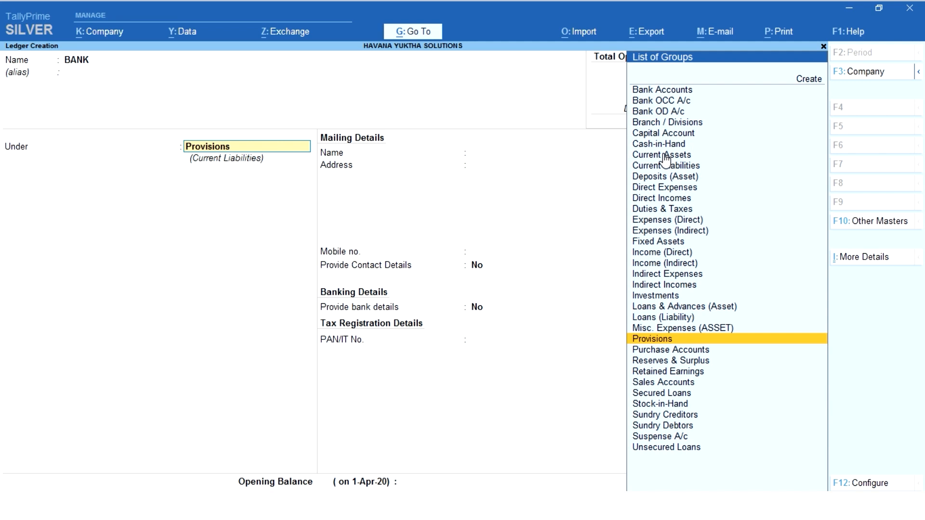
pyautogui.write('BANK')
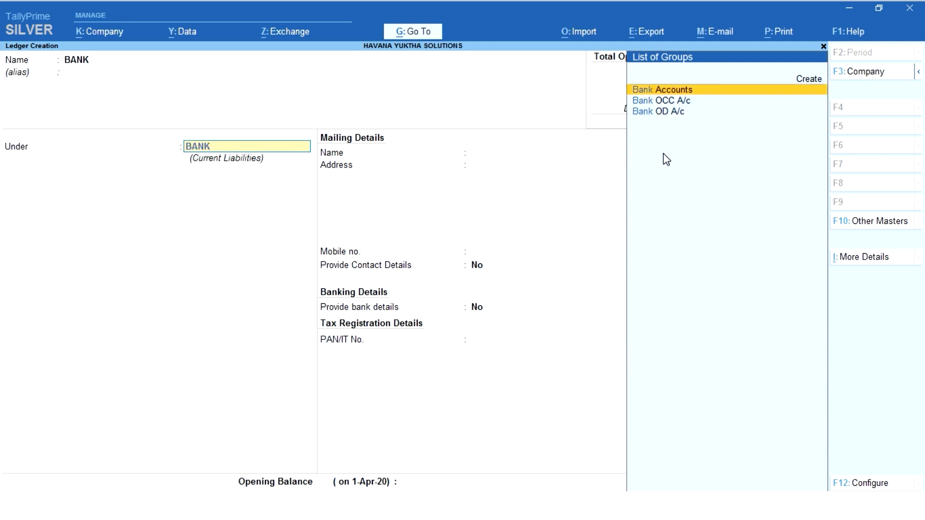
pyautogui.press('Return')
# - Keep the BANK ledger's default details, set its opening balance to 50,000 Dr and save it
pyautogui.press('Return')
pyautogui.press('Return')
pyautogui.press('Return')
pyautogui.press('Return')
pyautogui.press('Return')
pyautogui.press('Return')
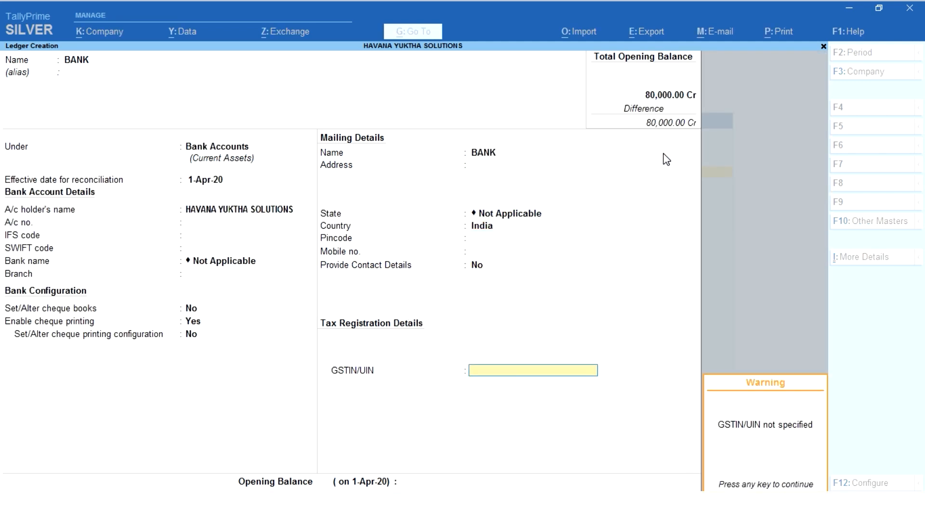
pyautogui.write('50,0')
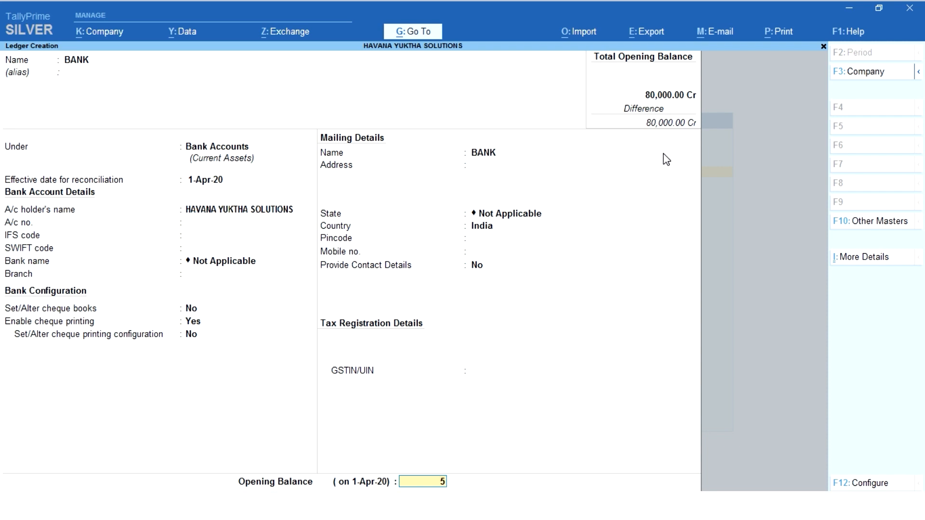
pyautogui.write('0000')
pyautogui.press('Return')
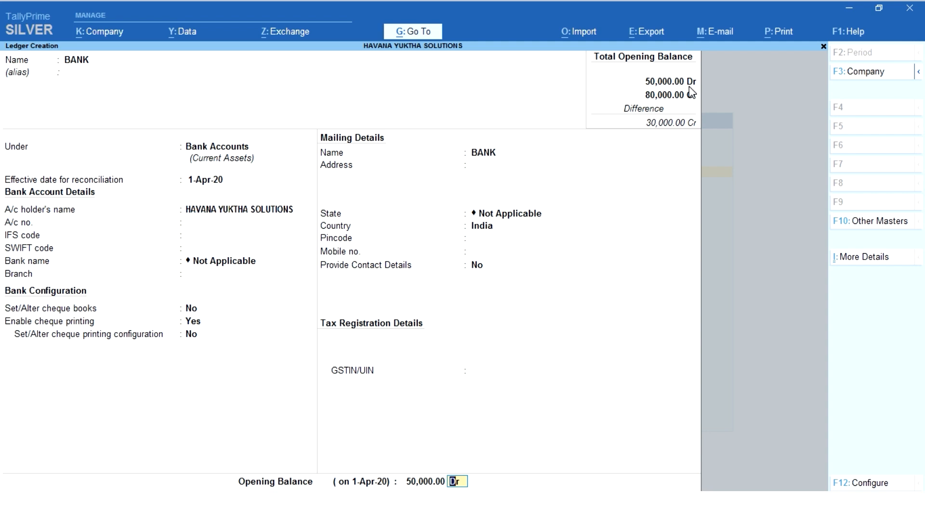
pyautogui.press('Return')
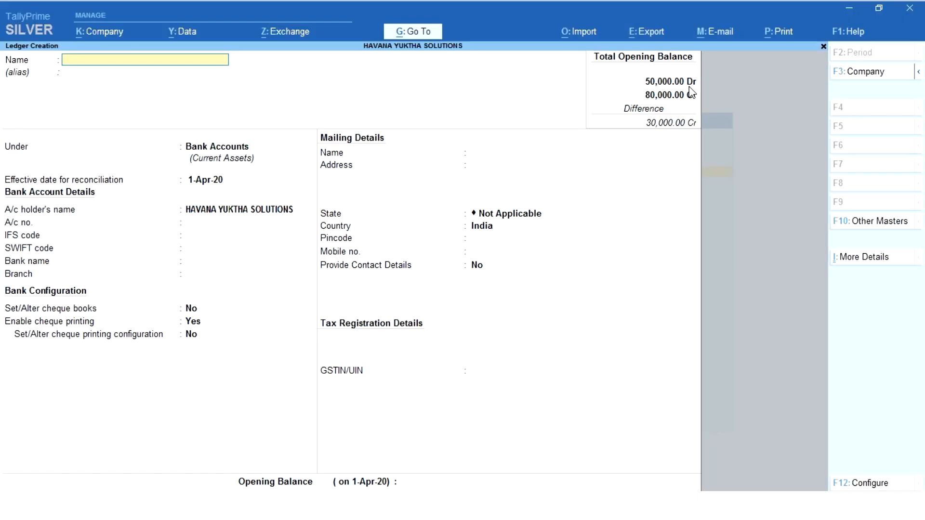
# - Name a new ledger CAR under Fixed Assets, keeping its default GST, mailing and tax details
pyautogui.write('CAR')
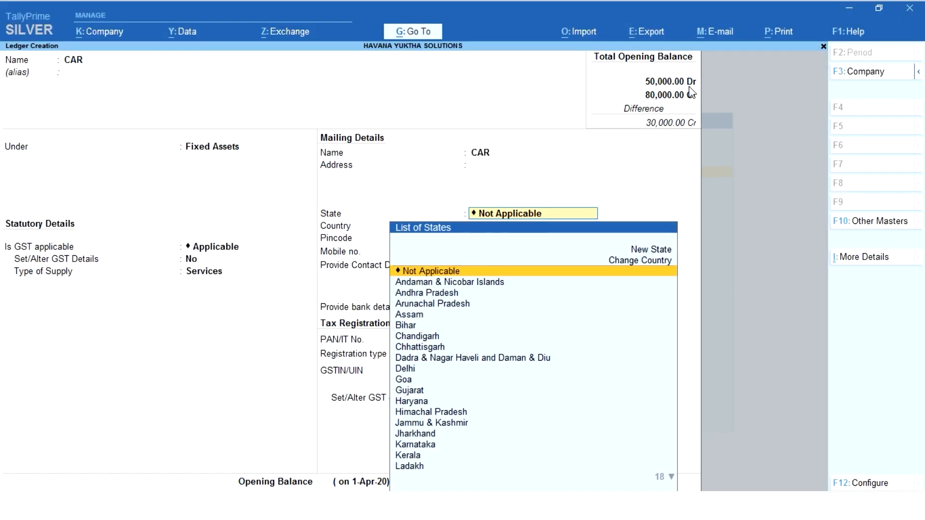
pyautogui.press('Return')
pyautogui.press('Return')
pyautogui.press('Return')
pyautogui.press('Return')
pyautogui.press('Return')
pyautogui.press('Return')
pyautogui.press('Return')
pyautogui.press('Return')
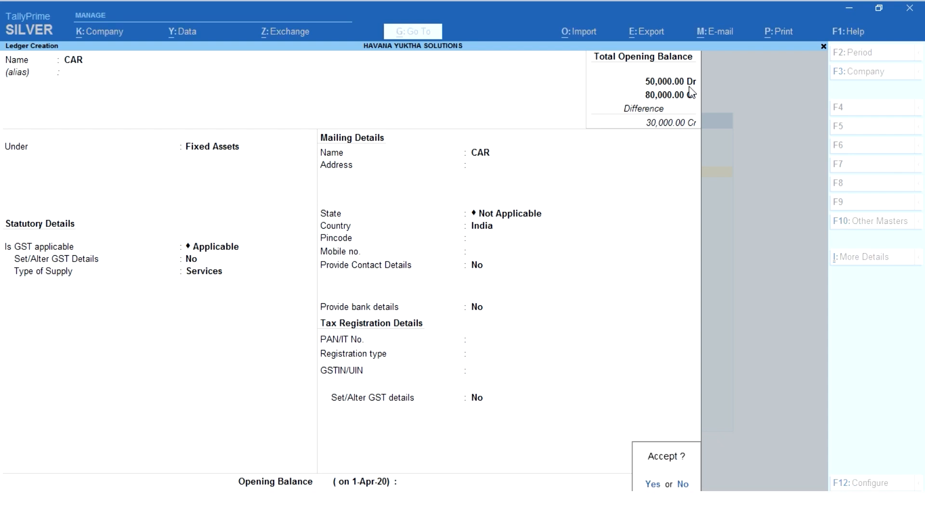
# - Set the CAR ledger's opening balance to 2,10,000 Dr and save the ledger
pyautogui.press('Escape')
pyautogui.write('2,10,000')
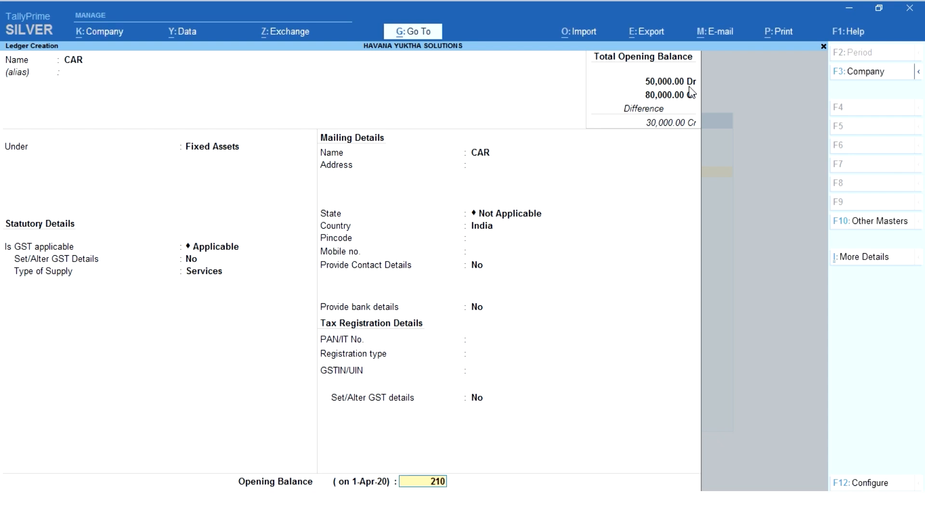
pyautogui.press('Return')
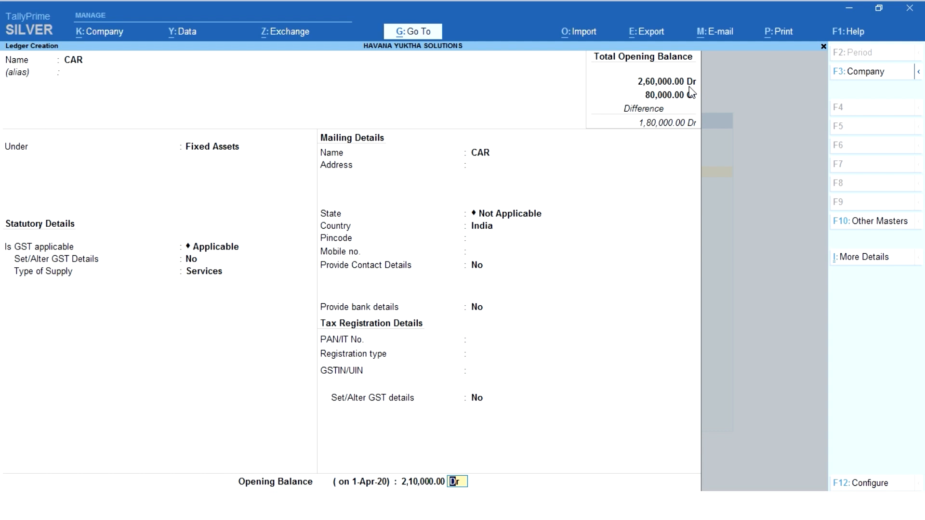
pyautogui.press('Return')
pyautogui.press('Return')
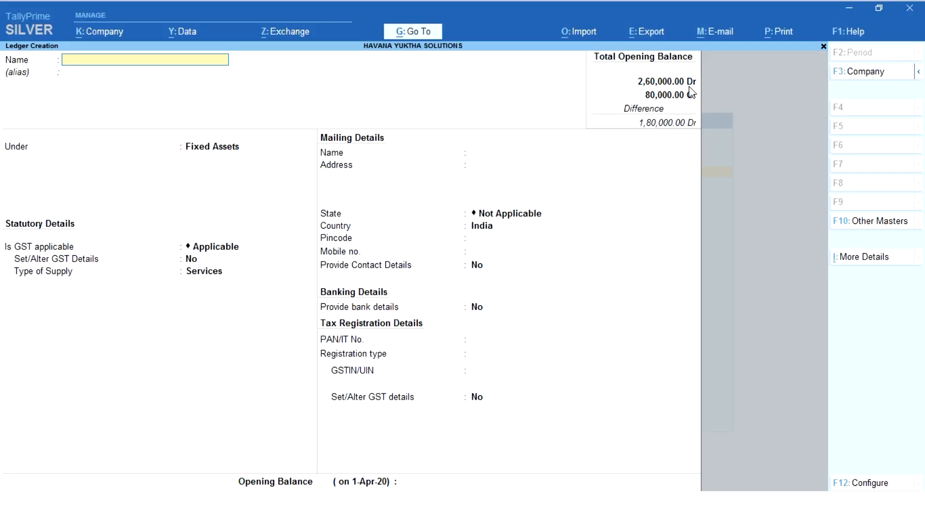
# - Name a new ledger CITI BANK ACCOUNT and place it under the Bank Accounts group
pyautogui.write('CITI BANK ACCOUNT')
pyautogui.press('Return')
pyautogui.press('Return')
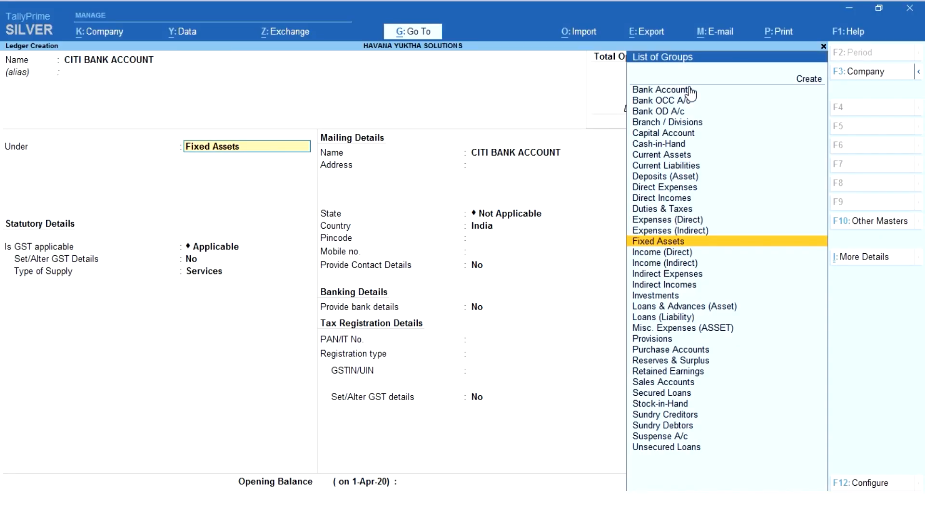
pyautogui.write('BANK')
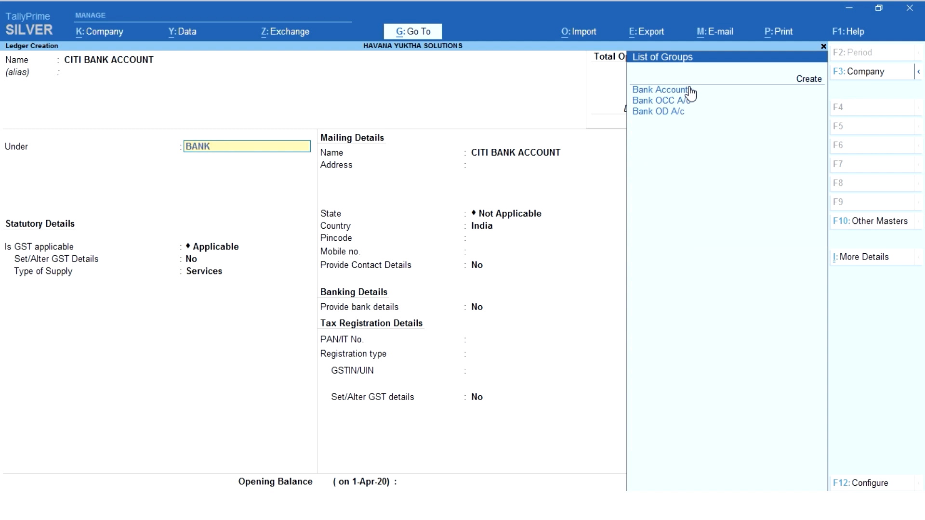
pyautogui.press('Return')
# - Keep the default bank, cheque and mailing details of the CITI BANK ACCOUNT ledger, leaving its GSTIN/UIN blank
pyautogui.press('Return')
pyautogui.press('Return')
pyautogui.press('Return')
pyautogui.press('Return')
pyautogui.press('Return')
pyautogui.press('Return')
pyautogui.press('Return')
pyautogui.press('Return')
pyautogui.press('Return')
pyautogui.press('Return')
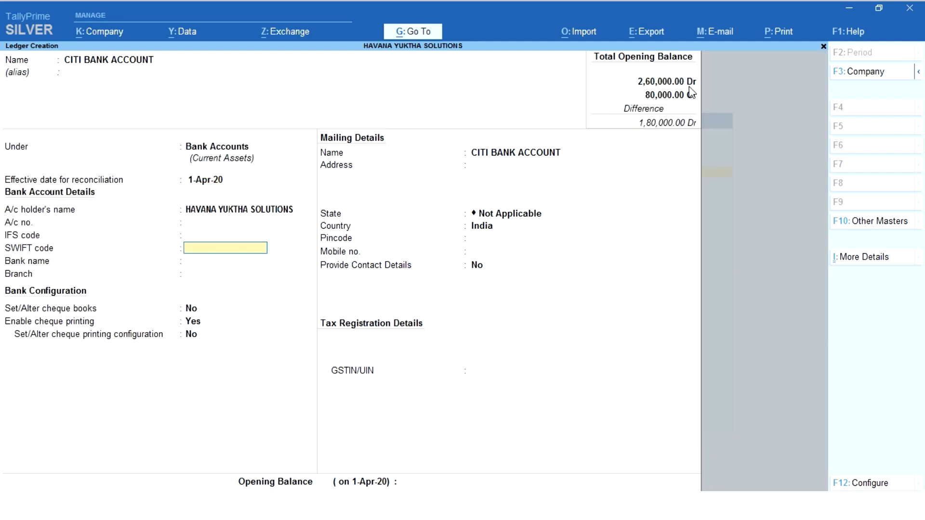
pyautogui.press('Return')
pyautogui.press('Return')
pyautogui.press('Return')
pyautogui.press('Return')
pyautogui.press('Return')
pyautogui.press('Return')
pyautogui.press('Return')
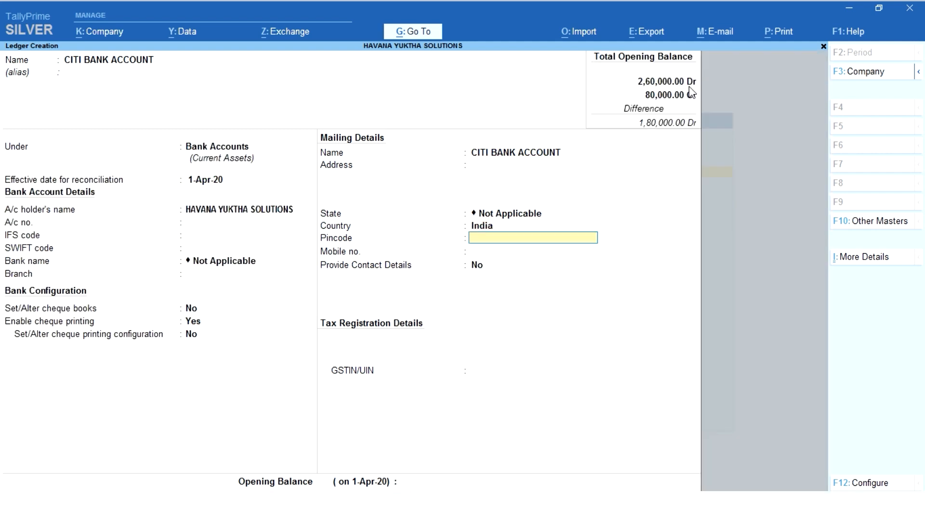
pyautogui.press('Return')
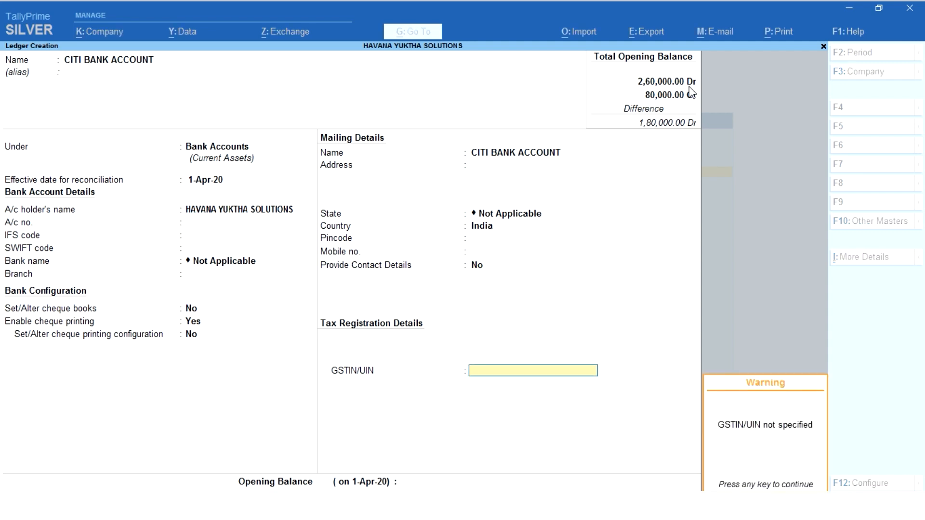
pyautogui.press('Return')
# - Set the CITI BANK ACCOUNT ledger's opening balance to 1,10,000 Dr and save the ledger
pyautogui.write('110000')
pyautogui.press('Return')
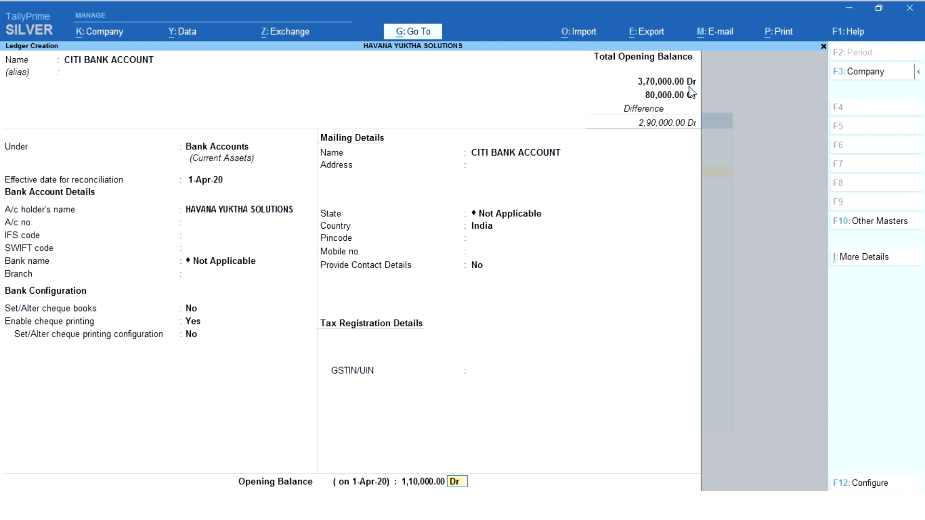
pyautogui.press('Return')
pyautogui.press('Return')
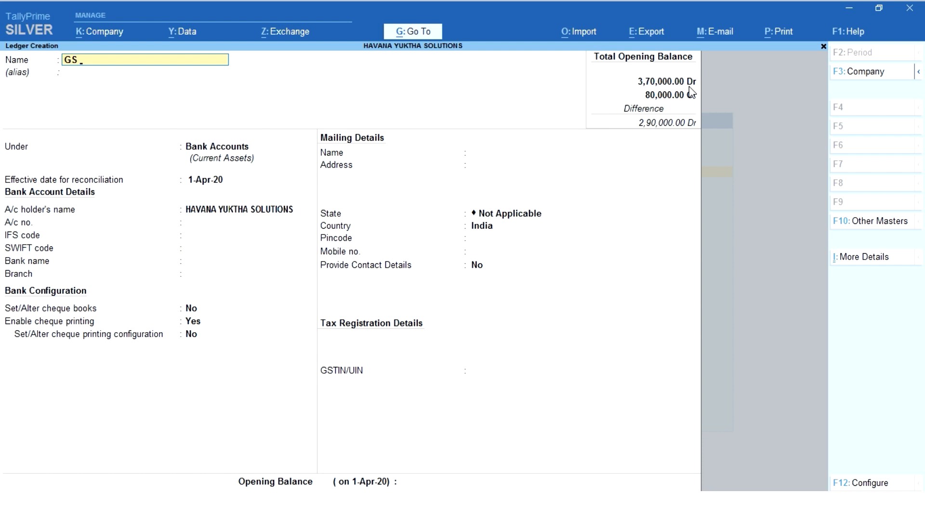
# - Name a new ledger GST SALES and place it under the Sales Accounts group with default details
pyautogui.write('T SALES')
pyautogui.press('Return')
pyautogui.write('Sa')
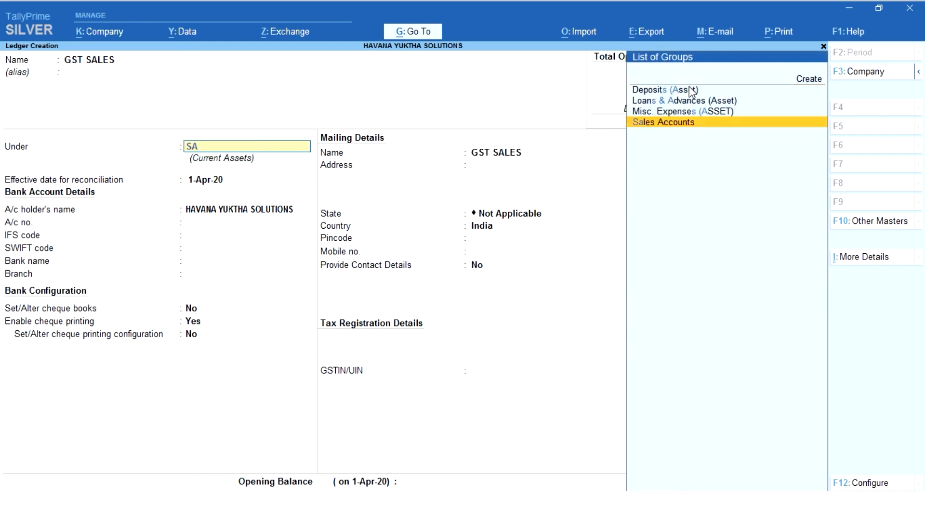
pyautogui.press('Return')
pyautogui.press('Return')
pyautogui.press('Escape')
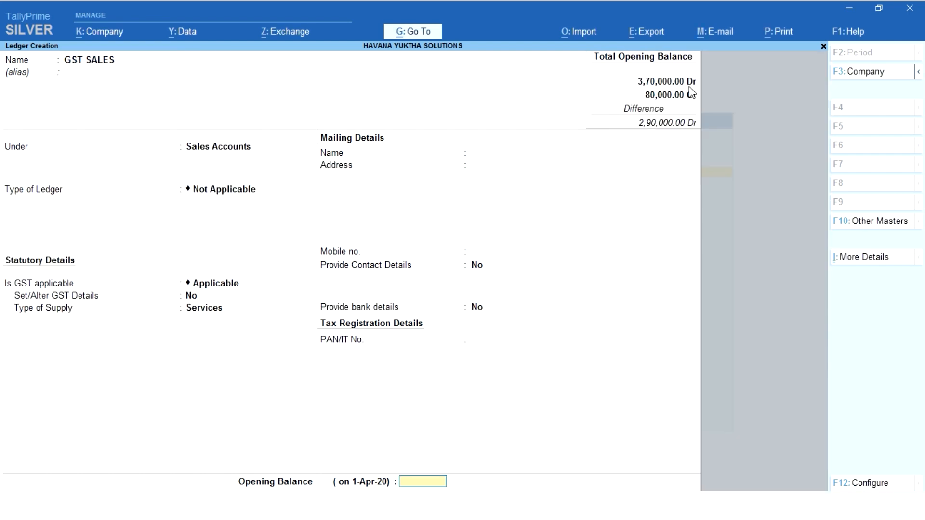
# - Set the GST SALES ledger's opening balance to 56,000 Cr and save the ledger
pyautogui.write('56,')
pyautogui.write('000')
pyautogui.press('Return')
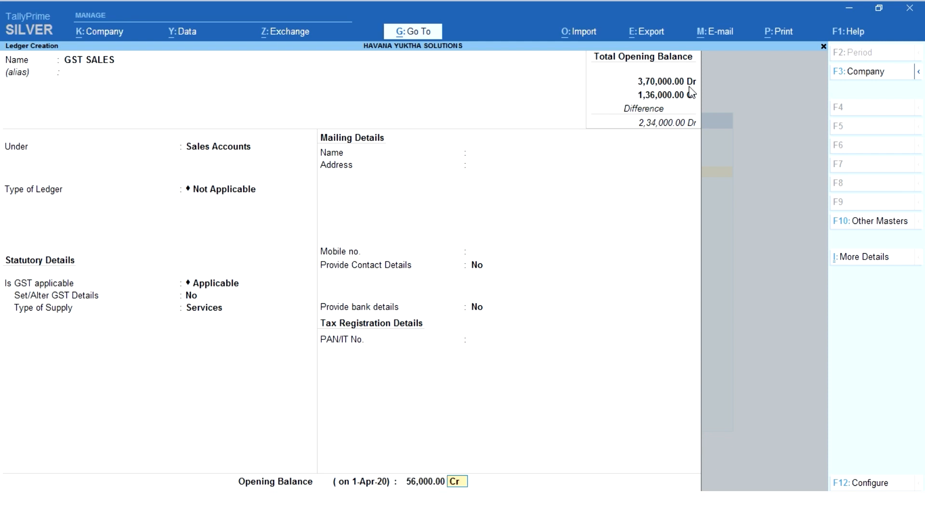
pyautogui.press('Return')
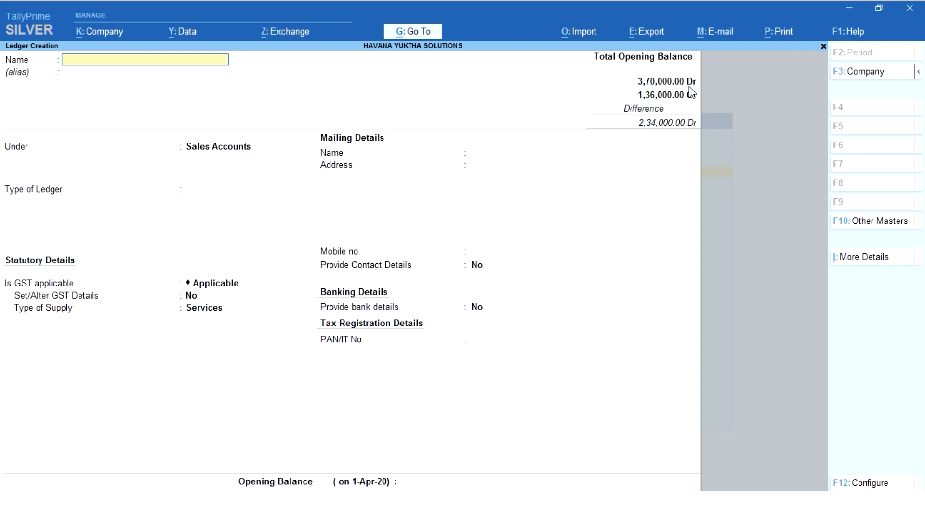
# - Name a new ledger DELIVERY CHARGES and place it under the Indirect Expenses group with default details
pyautogui.write('DELIVERY CHARGES')
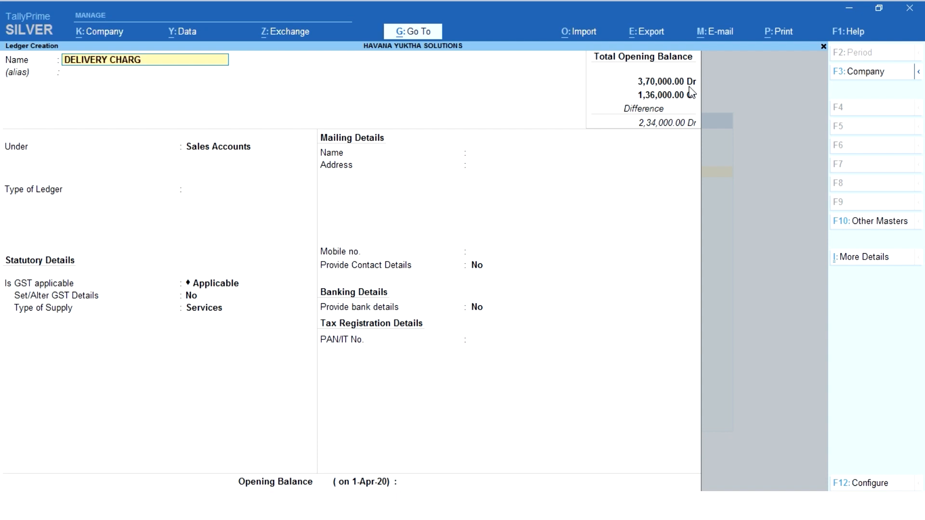
pyautogui.press('Return')
pyautogui.press('Return')
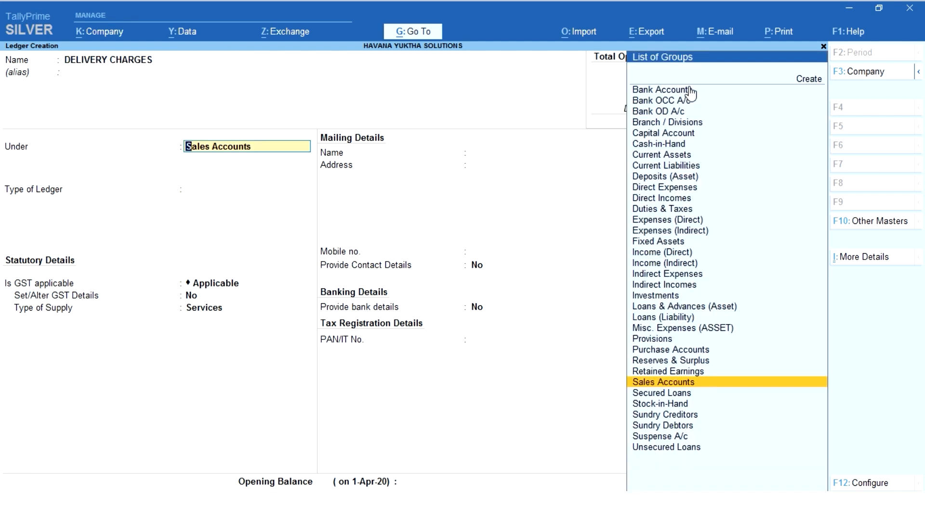
pyautogui.write('IN')
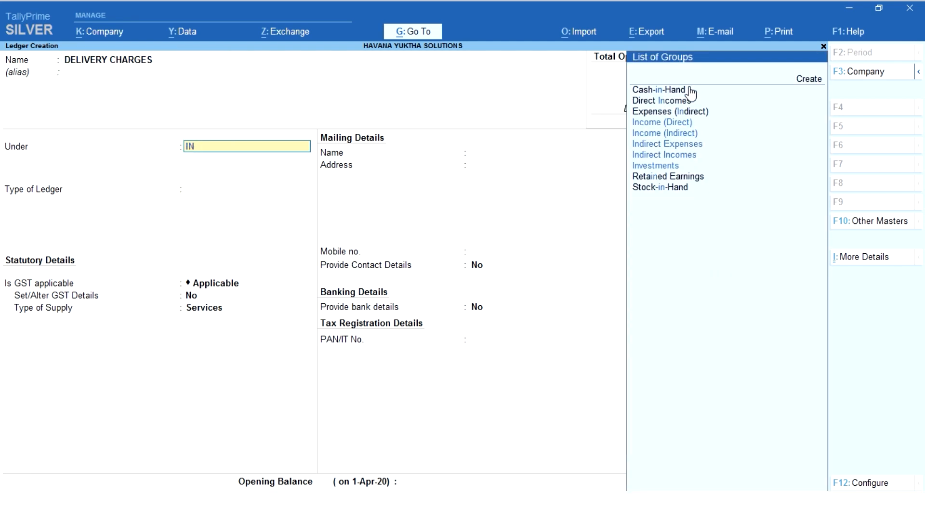
pyautogui.press('Down')
pyautogui.press('Down')
pyautogui.press('Down')
pyautogui.press('Return')
pyautogui.press('Return')
pyautogui.press('Return')
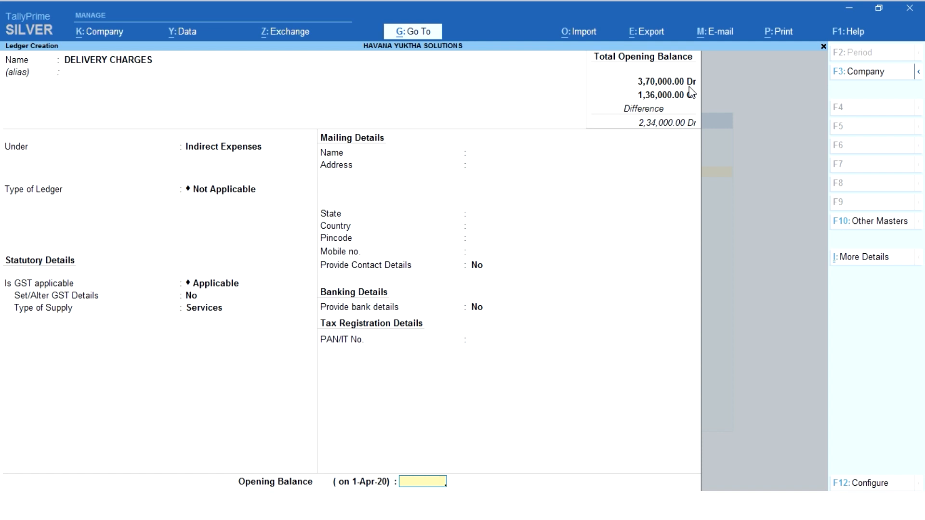
pyautogui.press('BackSpace')
pyautogui.press('BackSpace')
pyautogui.press('BackSpace')
pyautogui.press('BackSpace')
pyautogui.press('BackSpace')
pyautogui.press('BackSpace')
pyautogui.press('BackSpace')
pyautogui.press('BackSpace')
pyautogui.press('BackSpace')
pyautogui.press('BackSpace')
pyautogui.press('BackSpace')
pyautogui.press('BackSpace')
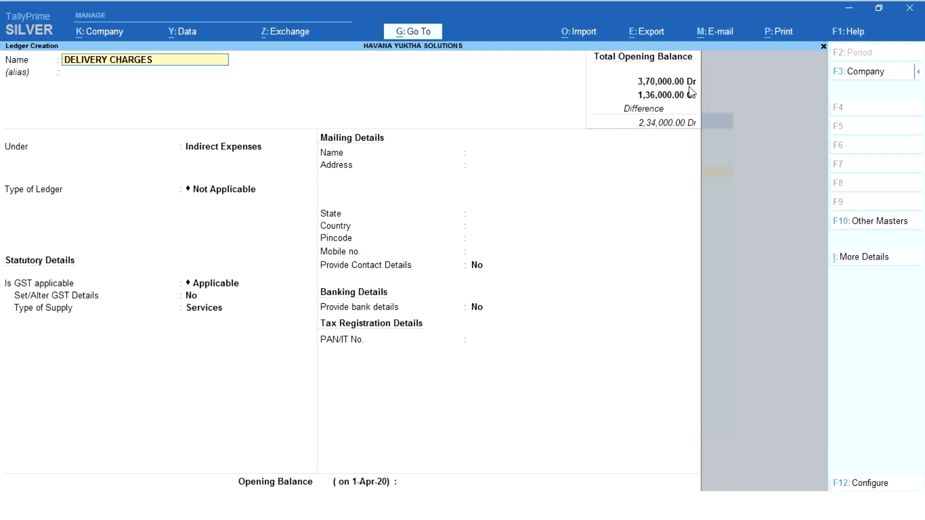
pyautogui.press('Return')
pyautogui.press('Return')
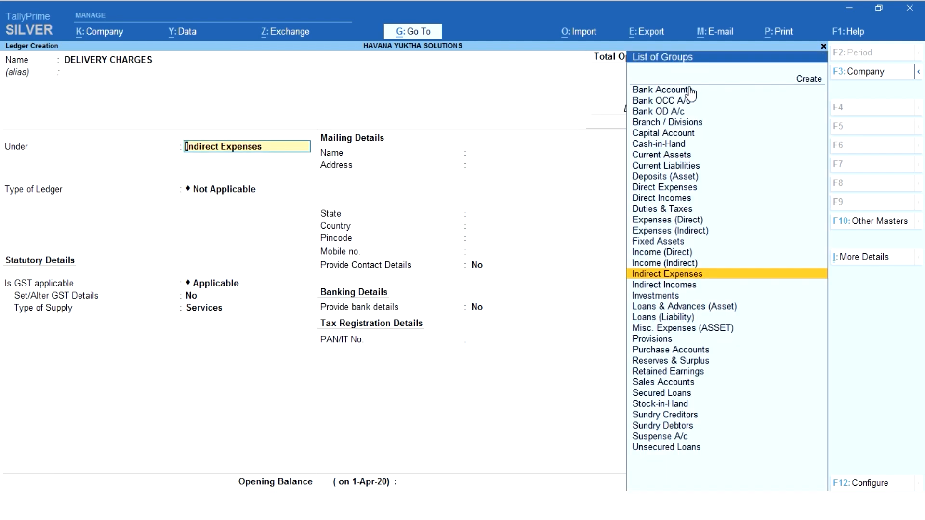
pyautogui.press('Return')
pyautogui.press('Return')
pyautogui.press('Return')
pyautogui.press('Return')
pyautogui.press('Return')
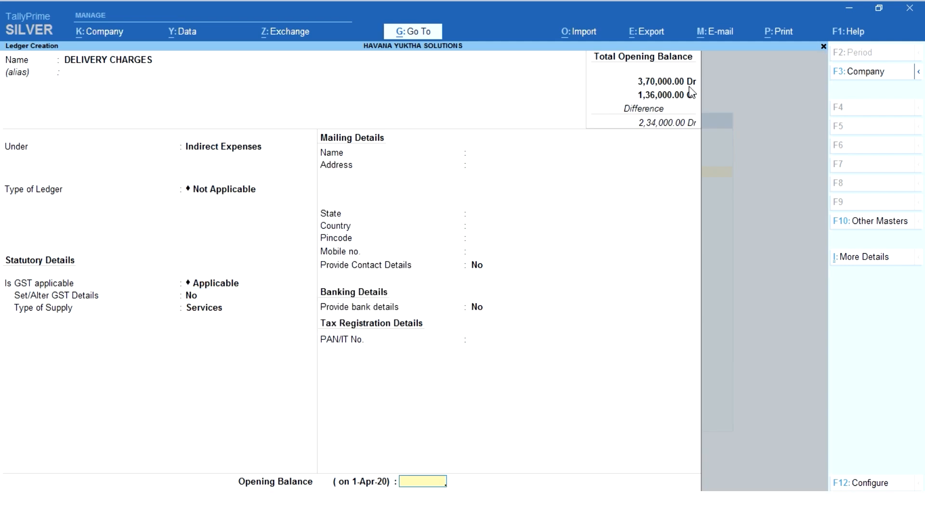
# - Set the DELIVERY CHARGES ledger's opening balance to 22,500 Dr and save the ledger
pyautogui.write('22500')
pyautogui.press('Return')
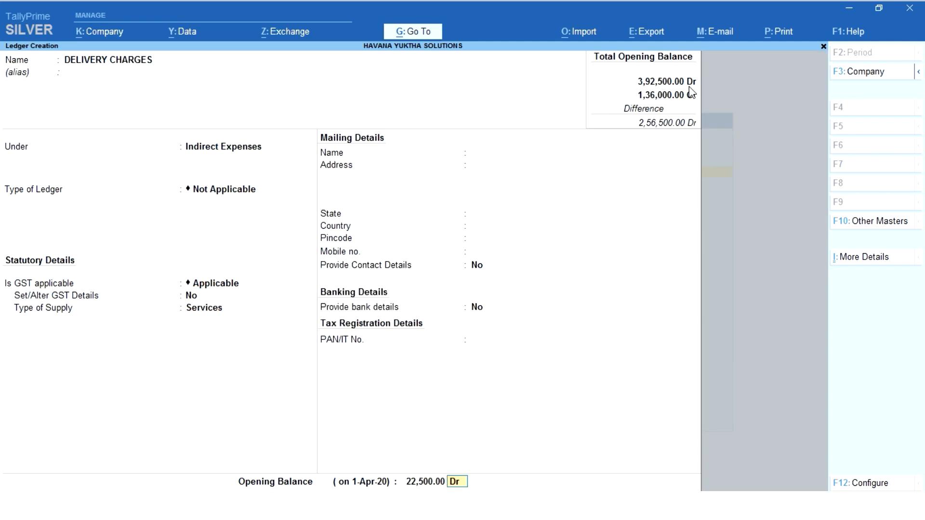
pyautogui.press('Return')
pyautogui.press('y')
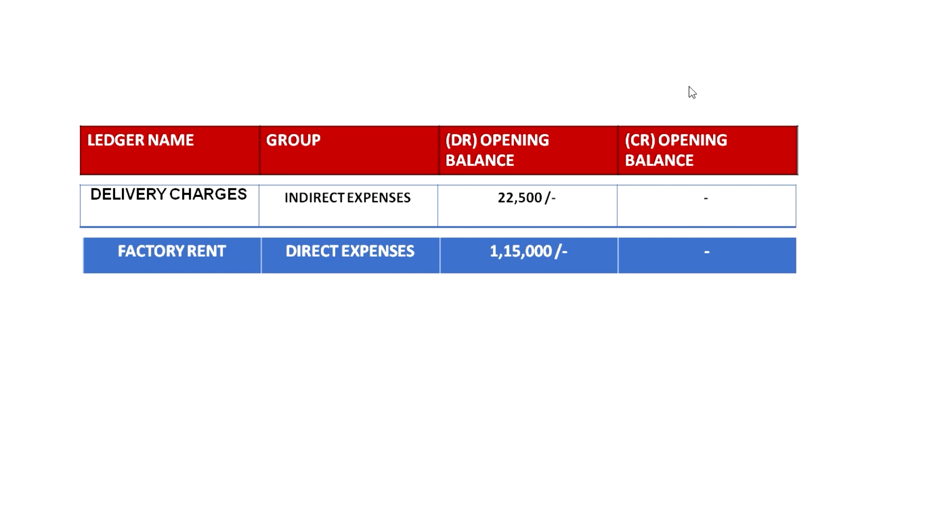
# - Name a new ledger FACORY RENT and place it under the Direct Expenses group with default details
pyautogui.hotkey('alt', 'Tab')
pyautogui.write('FACORY RENT')
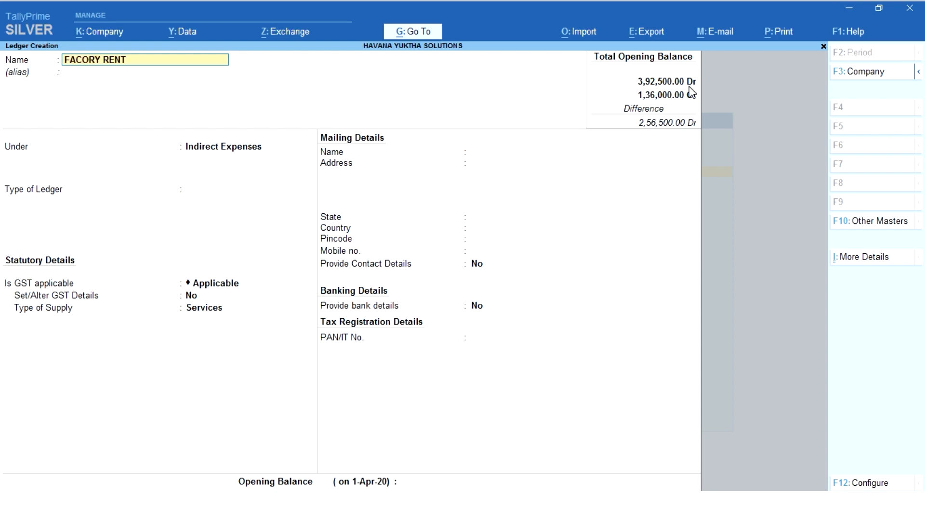
pyautogui.press('Return')
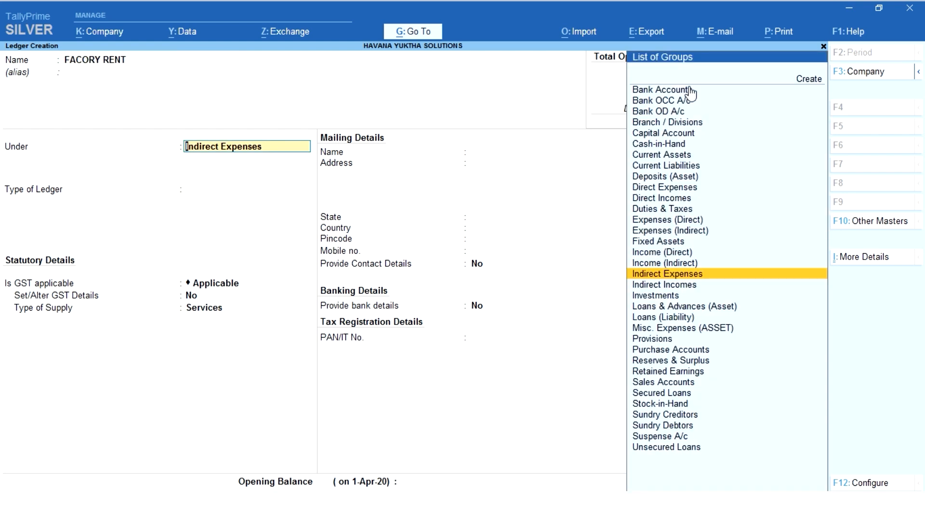
pyautogui.write('DI')
pyautogui.press('Down')
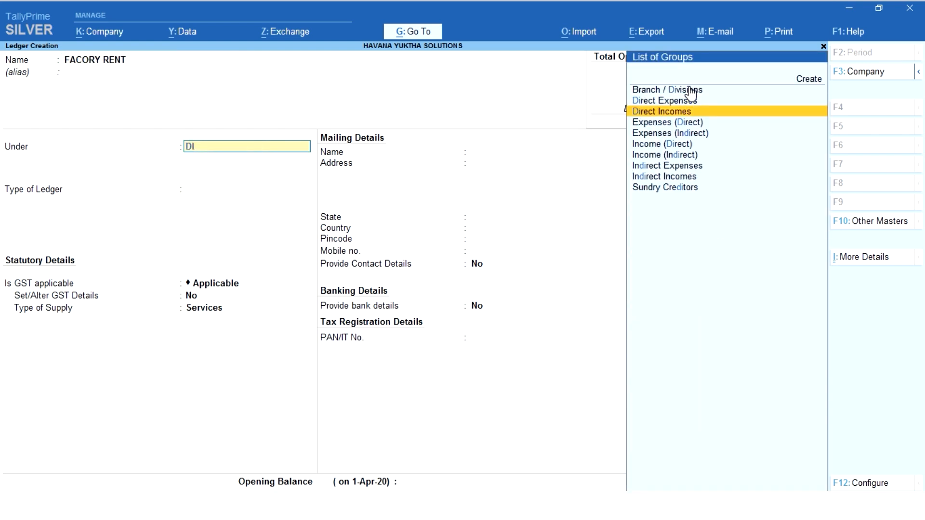
pyautogui.press('Up')
pyautogui.press('Return')
pyautogui.press('Return')
pyautogui.press('Return')
pyautogui.press('Return')
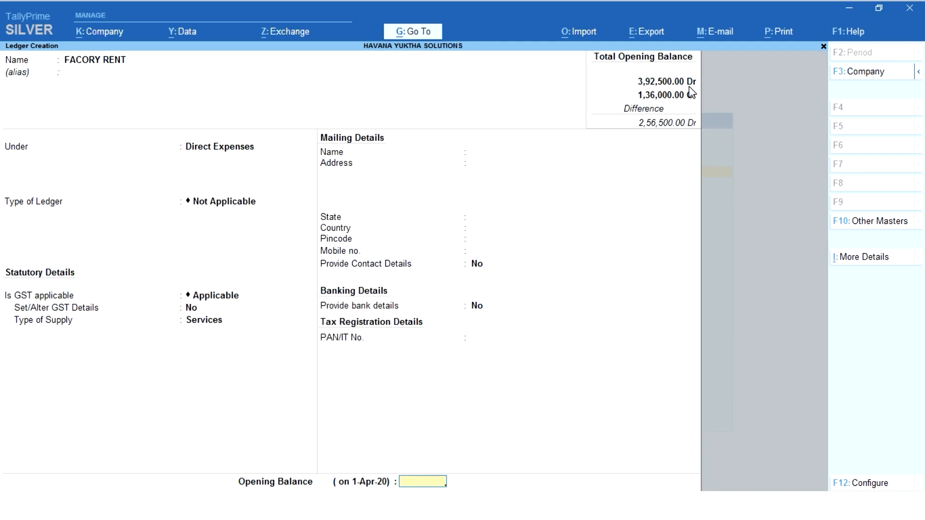
# - Set the FACORY RENT ledger's opening balance to 1,15,000 Dr and save the ledger
pyautogui.write('115000')
pyautogui.press('Return')
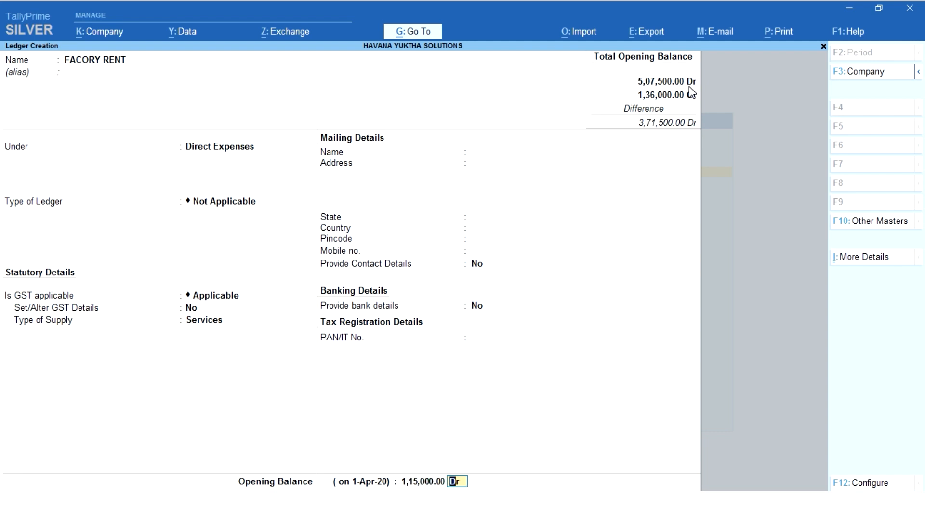
pyautogui.press('Return')
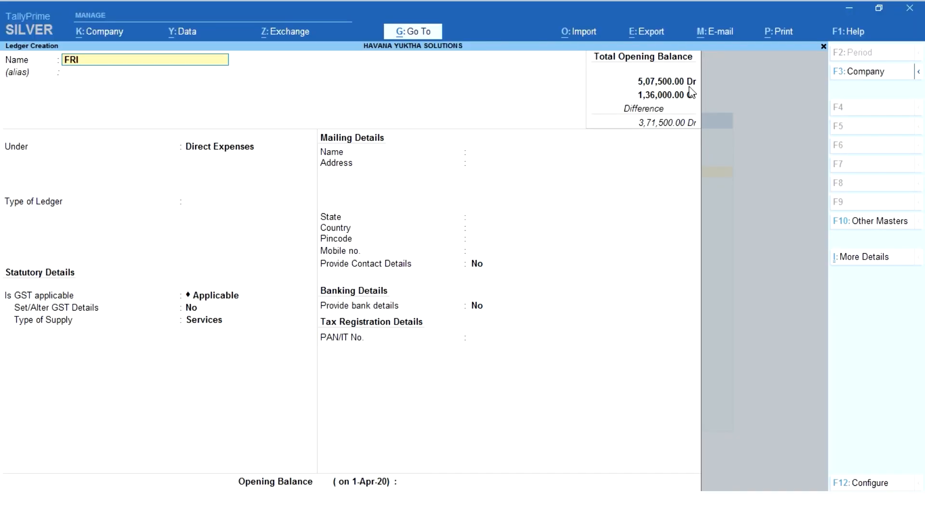
# - Name a new ledger FREIGHT CHARGES and place it under the Direct Expenses group with default details
pyautogui.write('GHT CHARGES')
pyautogui.press('Return')
pyautogui.press('Return')
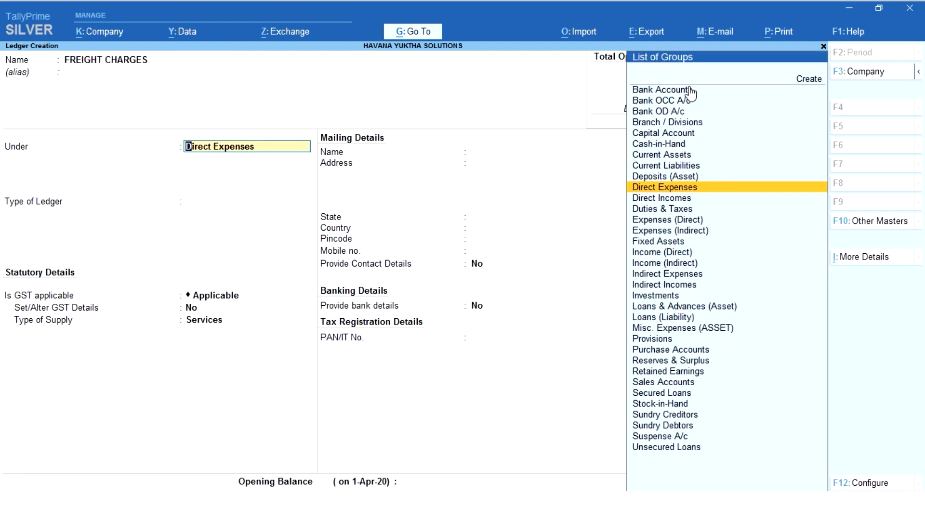
pyautogui.press('Return')
pyautogui.press('Return')
# - Set the FREIGHT CHARGES ledger's opening balance to 16,000 Dr and save the ledger
pyautogui.write('16,000')
pyautogui.press('Return')
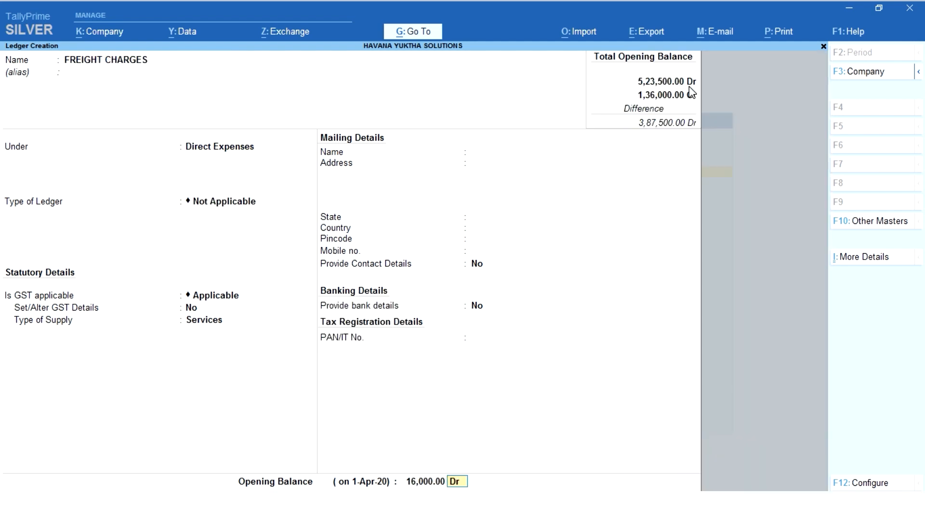
pyautogui.press('Return')
pyautogui.press('Return')
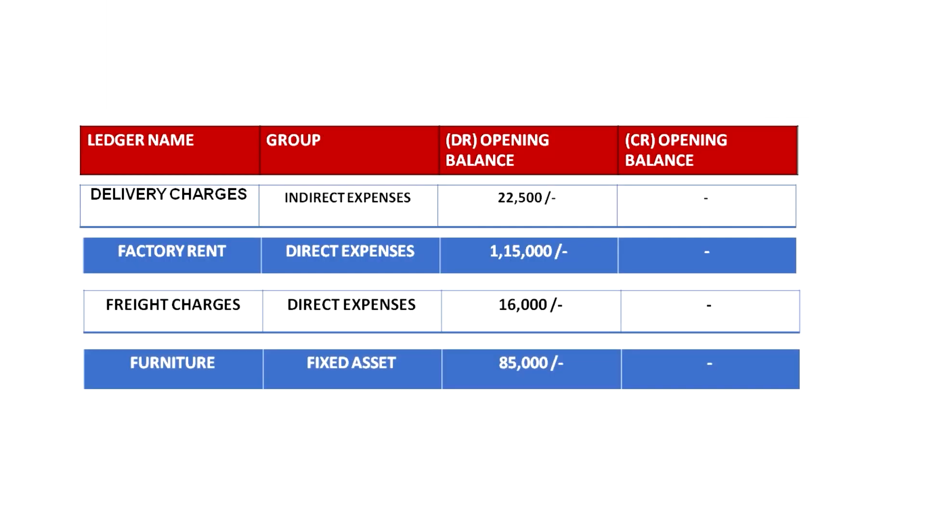
# - Name a new ledger FURNITURE and place it under the Fixed Assets group with default mailing, banking and tax details
pyautogui.write('FURNITURE')
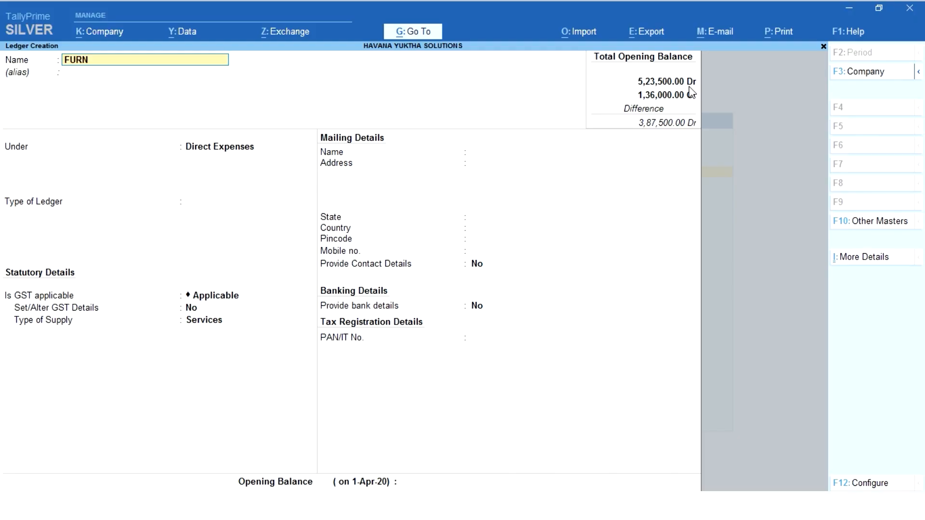
pyautogui.press('Return')
pyautogui.press('Return')
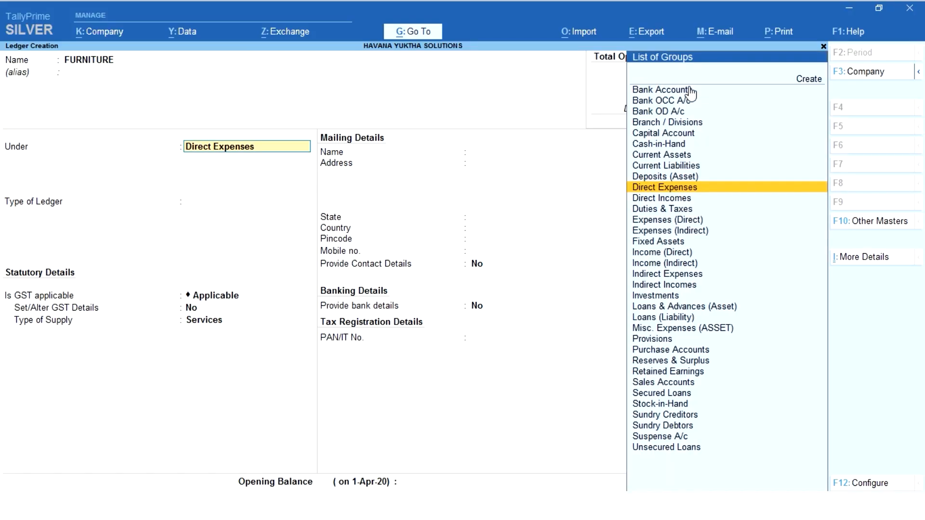
pyautogui.write('F')
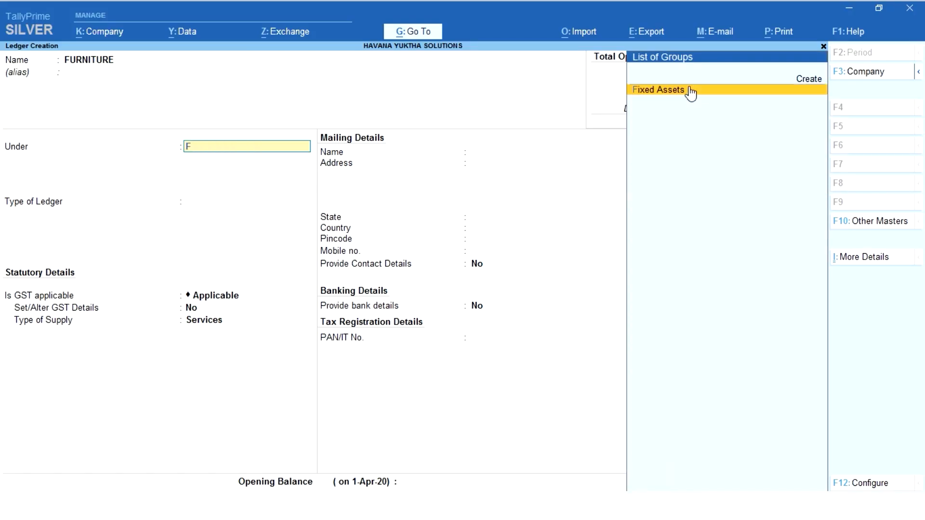
pyautogui.press('Return')
pyautogui.press('Return')
pyautogui.press('Return')
pyautogui.press('Return')
pyautogui.press('Return')
pyautogui.press('Return')
pyautogui.press('Return')
pyautogui.press('Return')
pyautogui.press('Return')
pyautogui.press('Return')
pyautogui.press('Return')
pyautogui.press('Return')
pyautogui.press('Return')
pyautogui.press('Return')
pyautogui.press('Return')
pyautogui.press('Return')
pyautogui.press('Escape')
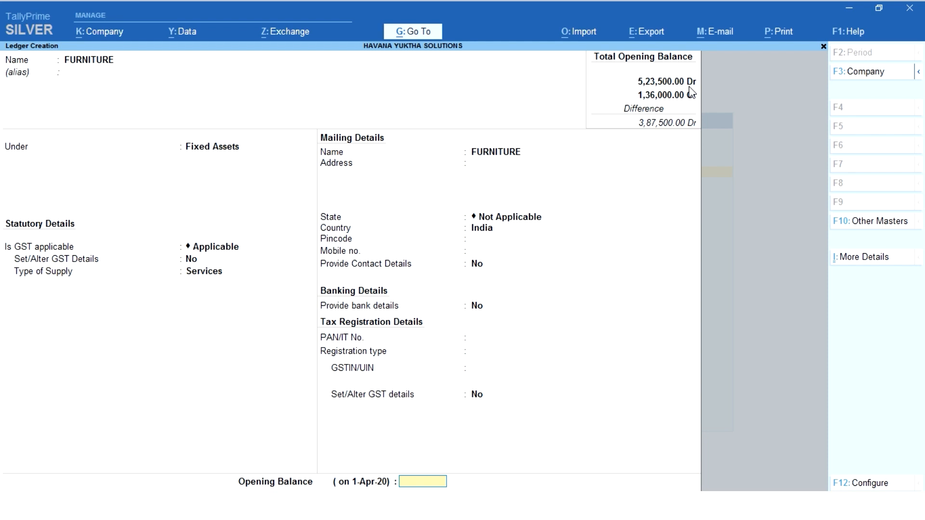
# - Set the FURNITURE ledger's opening balance to 85,000 Dr and save the ledger
pyautogui.write('85000')
pyautogui.press('Return')
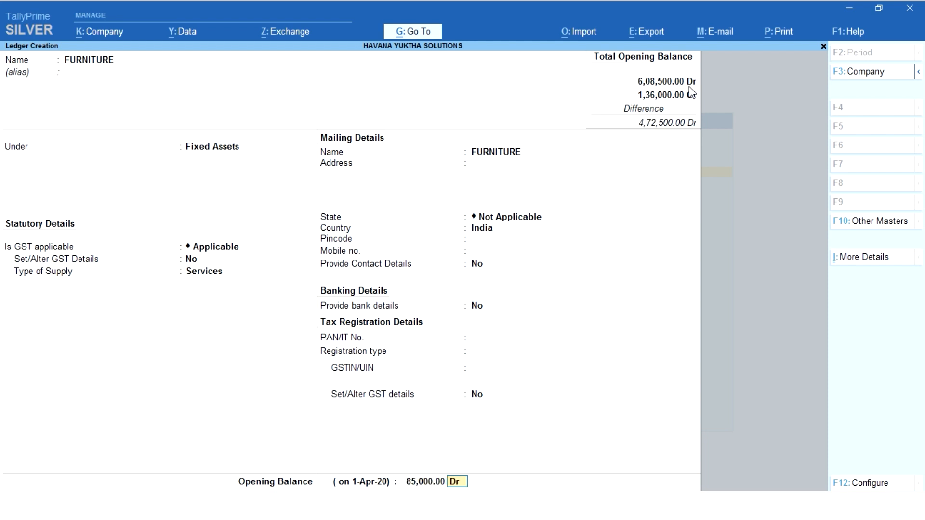
pyautogui.press('Return')
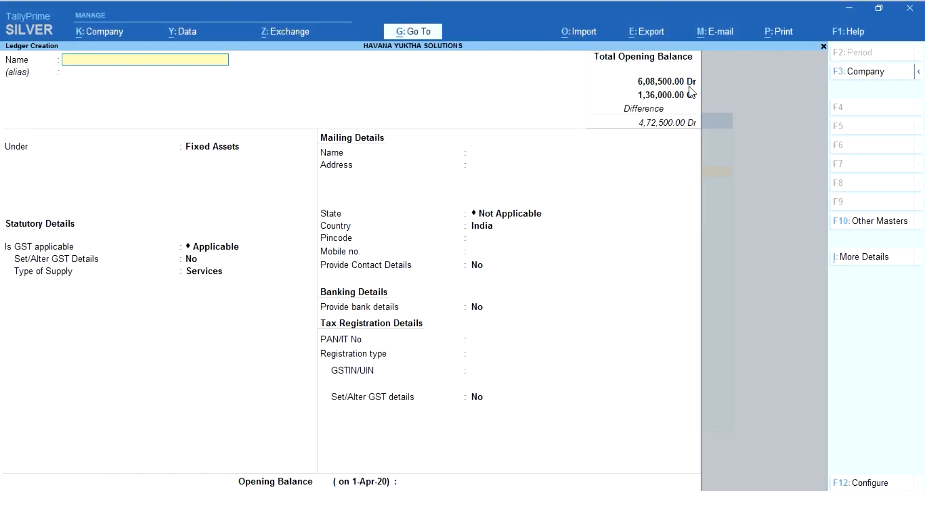
# - Name a new ledger INCOME TAX PAYABLE and place it under the Provisions group with default details
pyautogui.write('INCOME TAX PAYABLE')
pyautogui.press('Return')
pyautogui.write('PR')
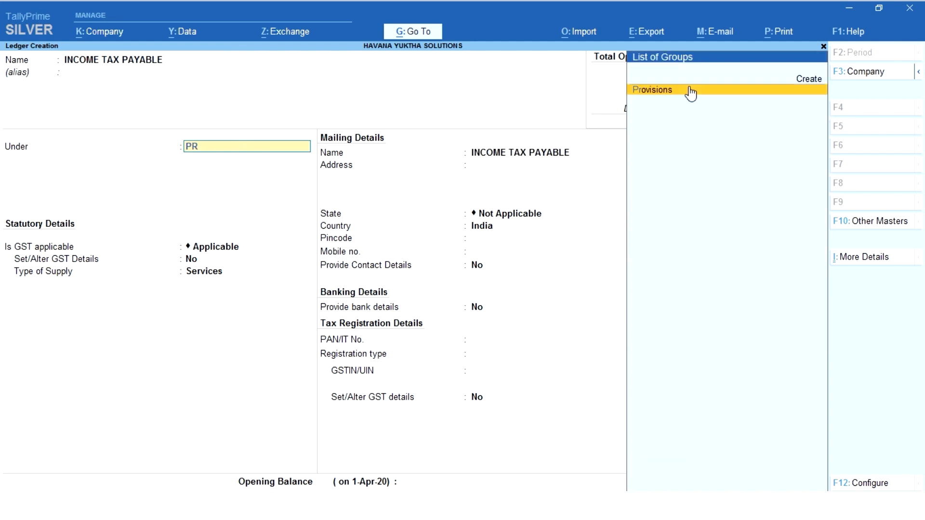
pyautogui.press('Return')
pyautogui.press('Return')
pyautogui.press('Escape')
# - Set the INCOME TAX PAYABLE ledger's opening balance to 8,500 Cr and save the ledger
pyautogui.write('8,500')
pyautogui.press('Return')
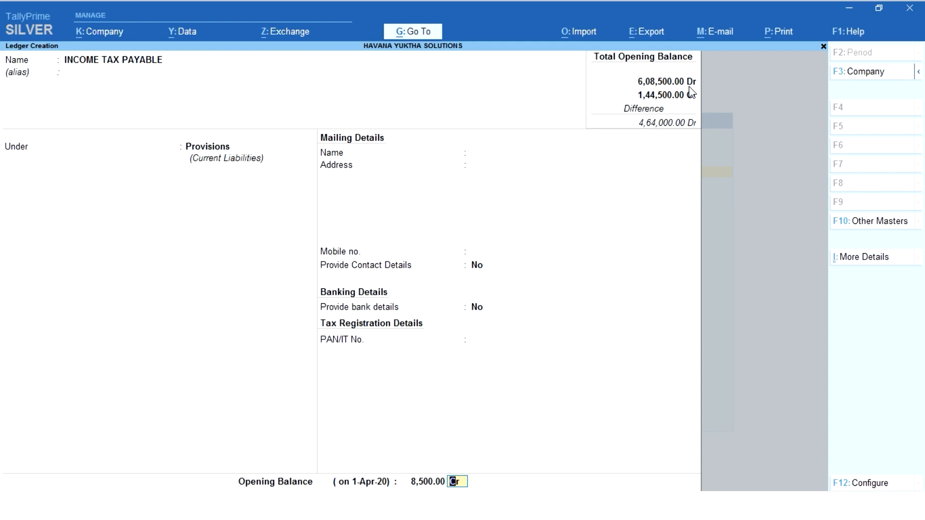
pyautogui.hotkey('ctrl', 'a')
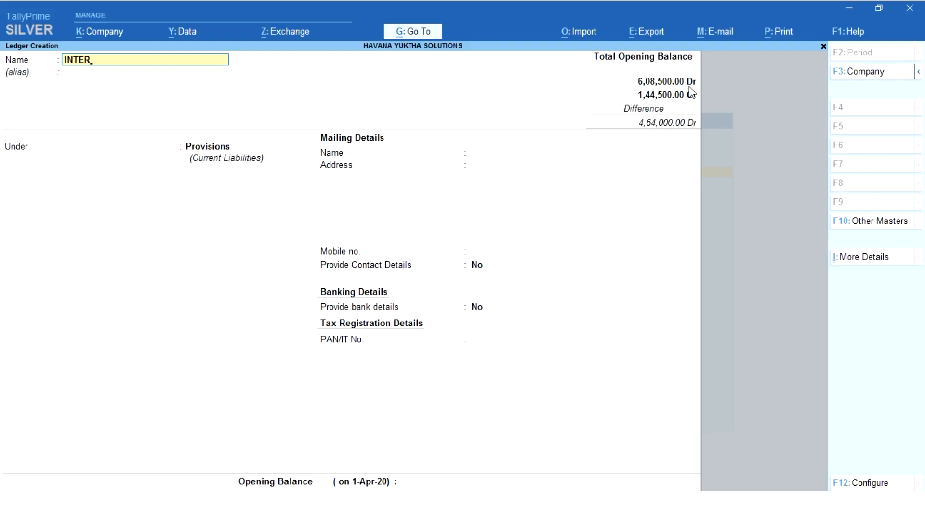
# - Create the ledger INTERSTATE PURCHASE under the Purchase Accounts group with an opening balance of 1,75,000 Dr and save it
pyautogui.write('STATE PURCHASE')
pyautogui.press('Return')
pyautogui.write('PU')
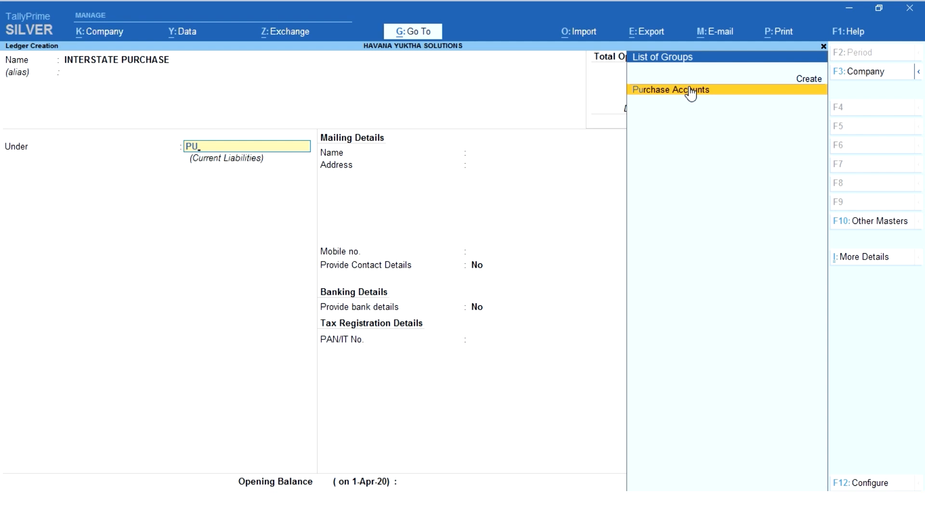
pyautogui.click(691, 91)
pyautogui.press('Return')
pyautogui.press('Return')
pyautogui.press('Return')
pyautogui.press('Return')
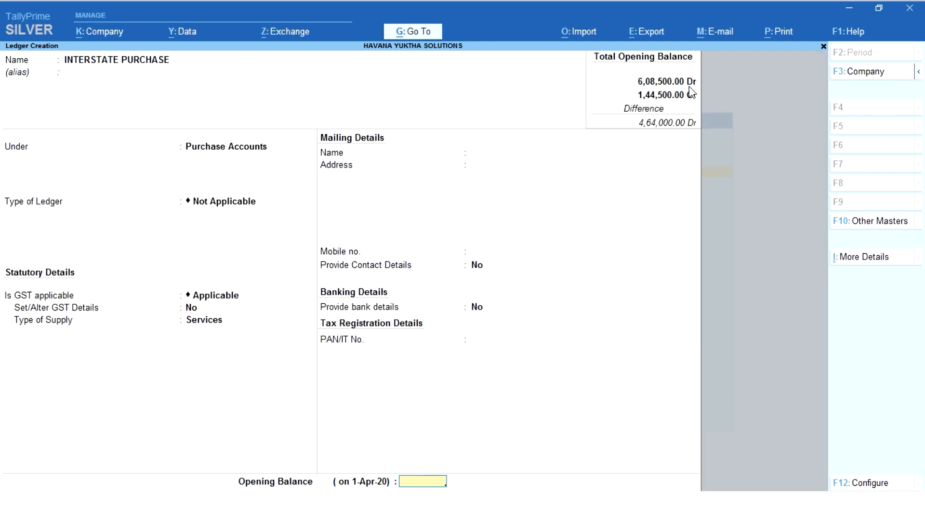
pyautogui.write('1,75,000')
pyautogui.press('Return')
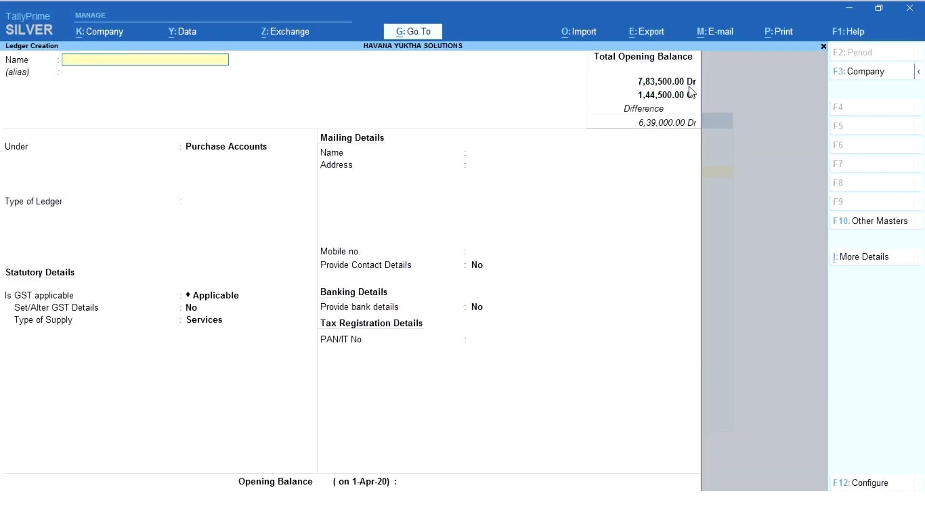
# - Name a new ledger with the lender's name followed by LOAN and place it under the Loans (Liability) group with default details
pyautogui.write('JAGADIESH LOAN')
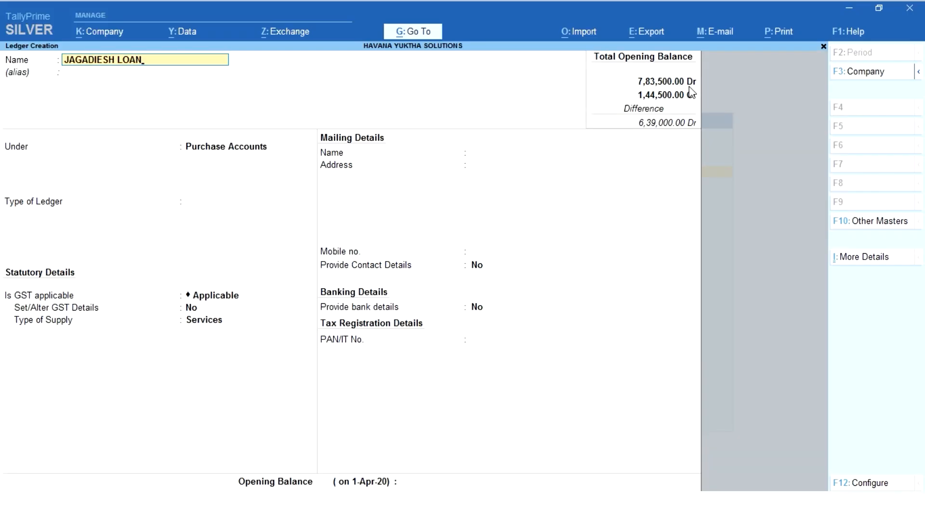
pyautogui.press('Return')
pyautogui.write('LO')
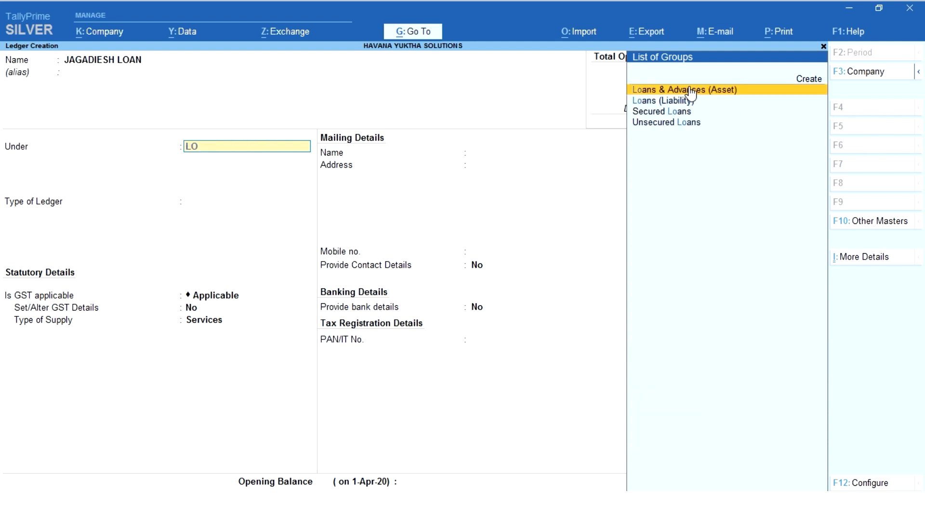
pyautogui.press('Down')
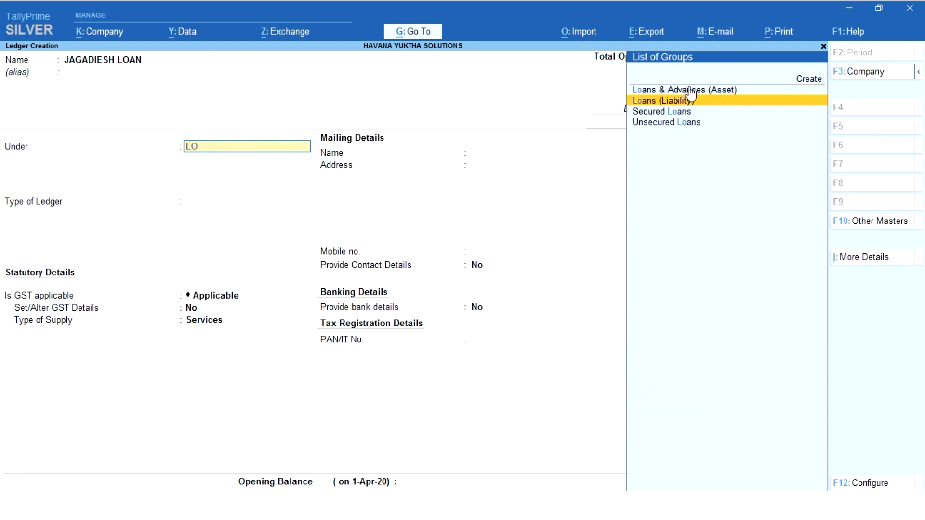
pyautogui.press('Return')
pyautogui.press('Return')
pyautogui.press('Return')
pyautogui.press('Return')
pyautogui.press('Return')
pyautogui.press('Return')
pyautogui.press('Return')
pyautogui.press('Return')
pyautogui.press('Return')
pyautogui.press('Return')
pyautogui.press('Return')
pyautogui.press('Return')
pyautogui.press('Return')
pyautogui.press('Return')
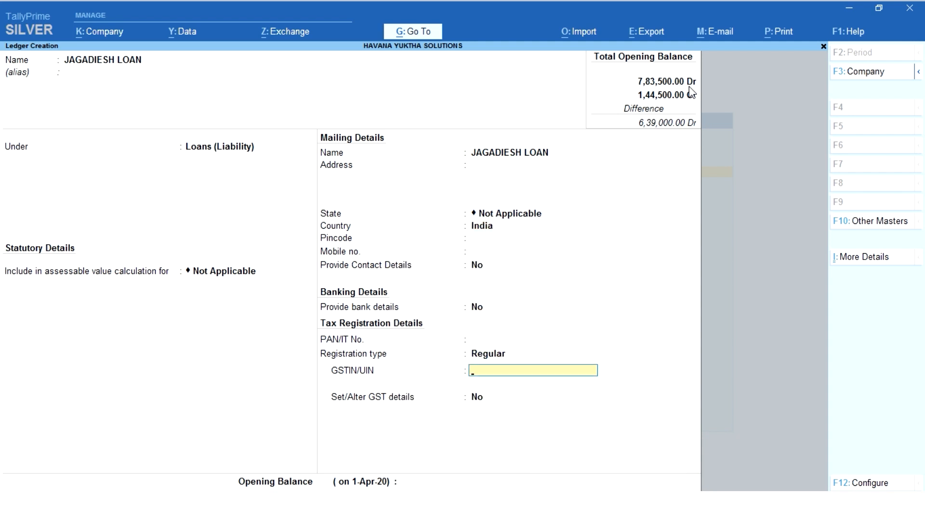
# - Set the lender's loan ledger opening balance to 1,00,000 Cr and save the ledger
pyautogui.write('1,')
pyautogui.write('00,000')
pyautogui.press('Return')
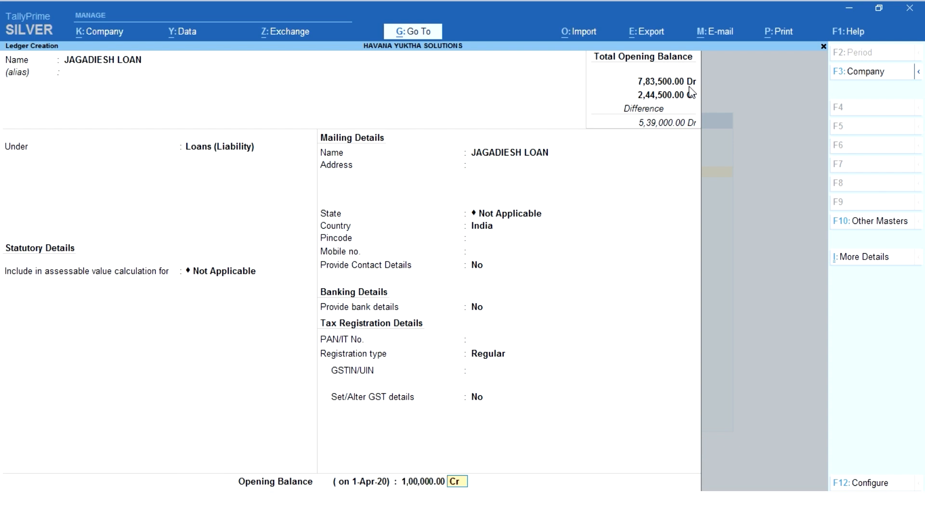
pyautogui.press('Return')
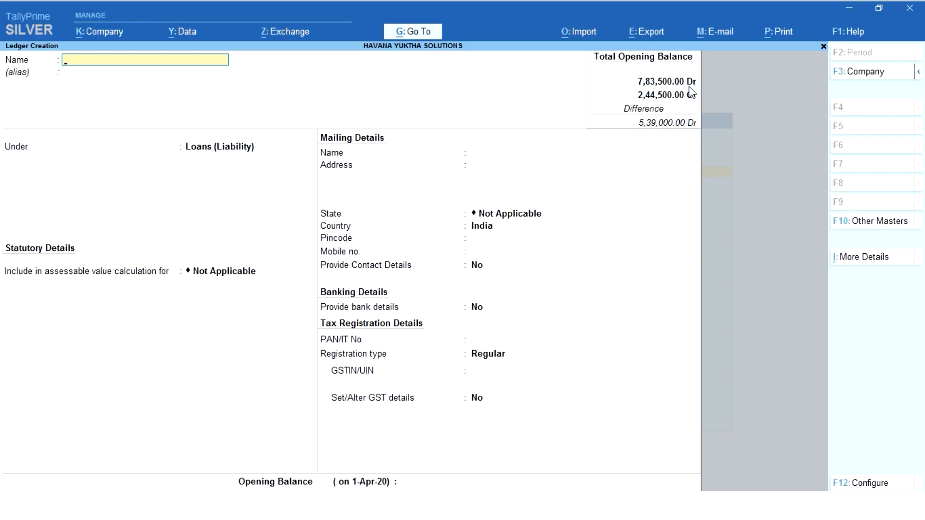
# - Name a new ledger KPTCL EXPENSES PAYABLE and place it under the Provisions group
pyautogui.write('KPTCL EXPENSES PAYABLE')
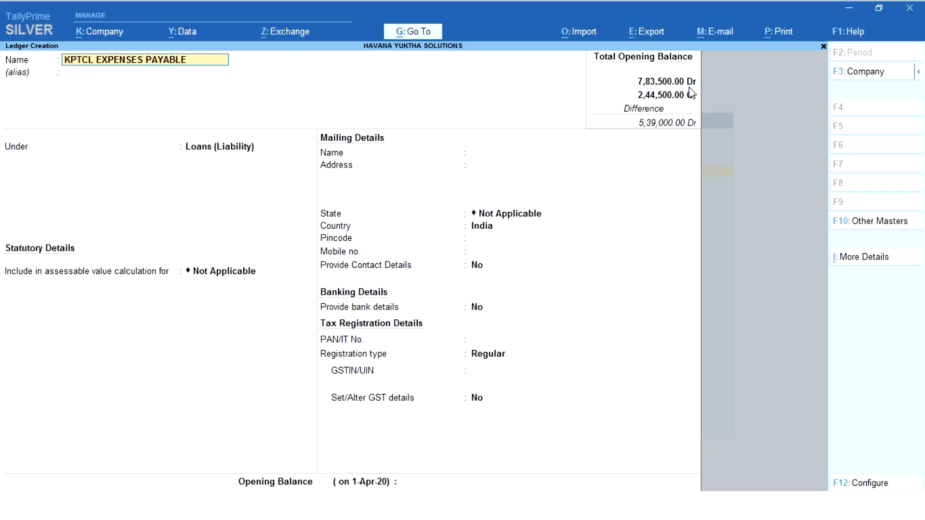
pyautogui.press('Return')
pyautogui.write('PR')
pyautogui.click(690, 93)
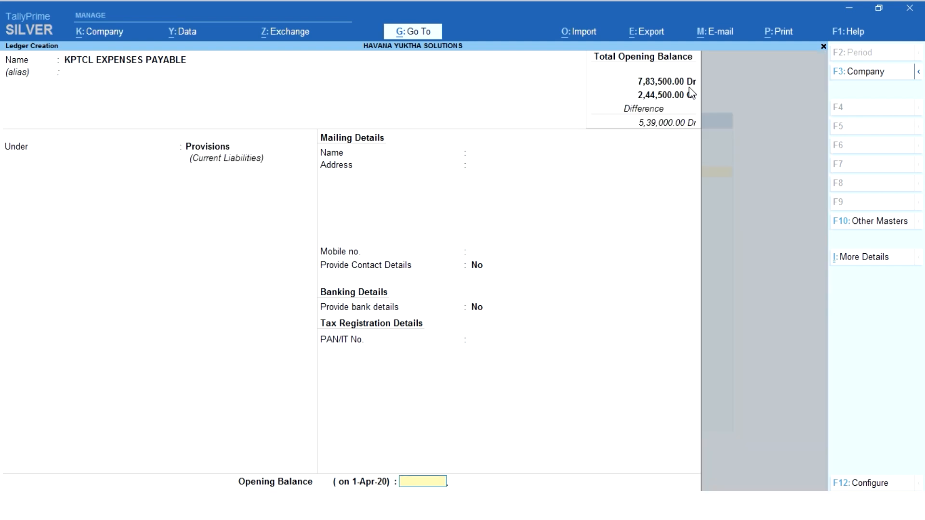
# - Set the KPTCL EXPENSES PAYABLE ledger's opening balance to 2,580 Cr and save the ledger
pyautogui.write('2580')
pyautogui.press('Return')
pyautogui.hotkey('ctrl', 'a')
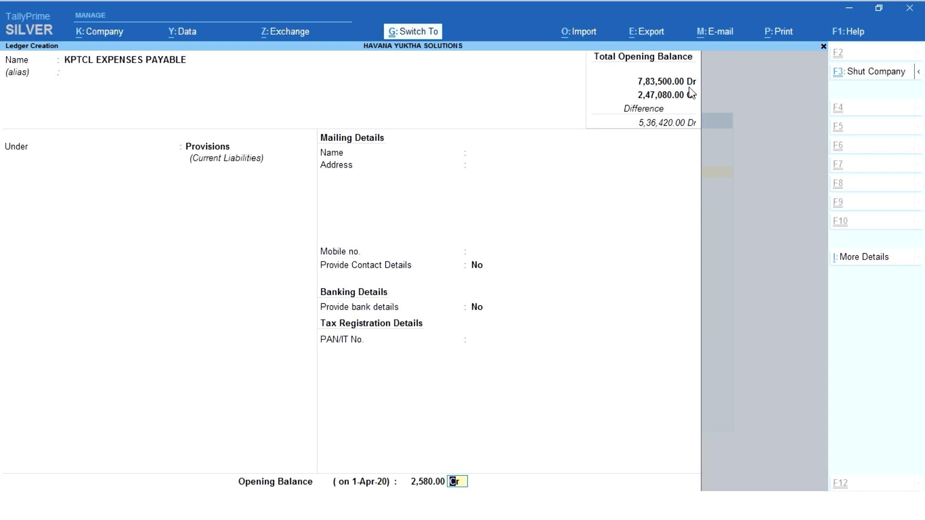
# - Name a new ledger SALES and place it under the Sales Accounts group with default details
pyautogui.hotkey('alt', 'Tab')
pyautogui.click(690, 93)
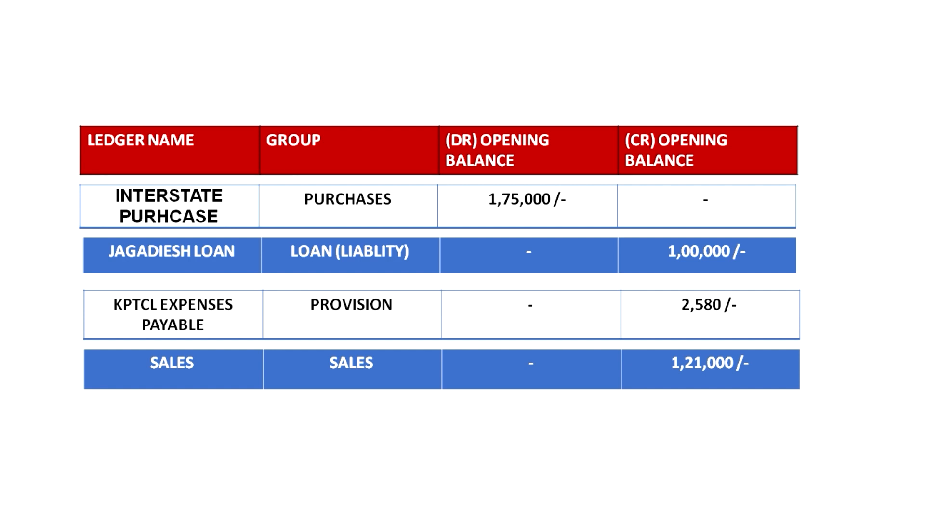
pyautogui.hotkey('alt', 'Tab')
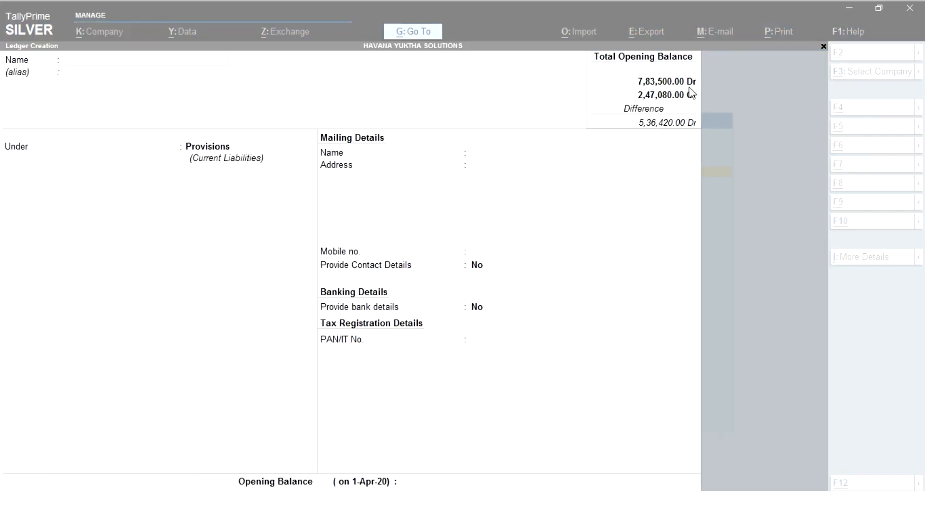
pyautogui.write('SALES')
pyautogui.press('Return')
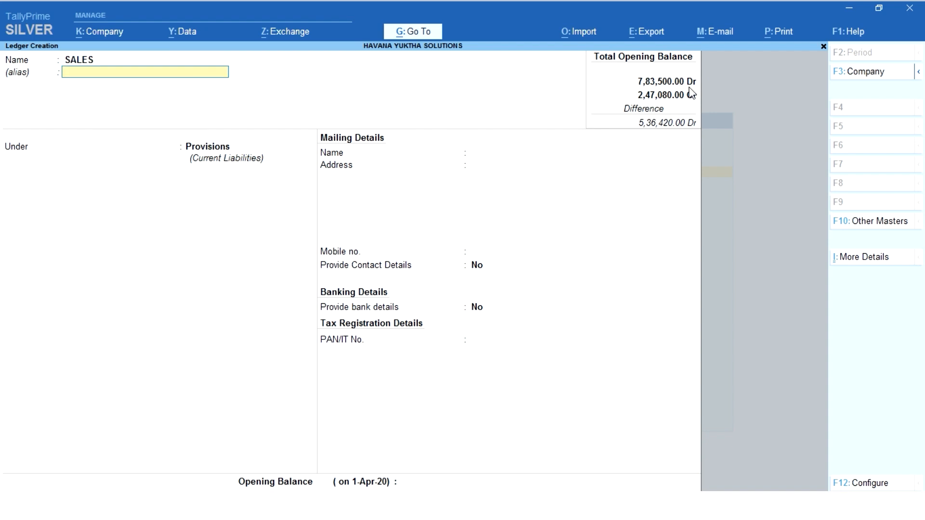
pyautogui.press('Return')
pyautogui.write('SALES')
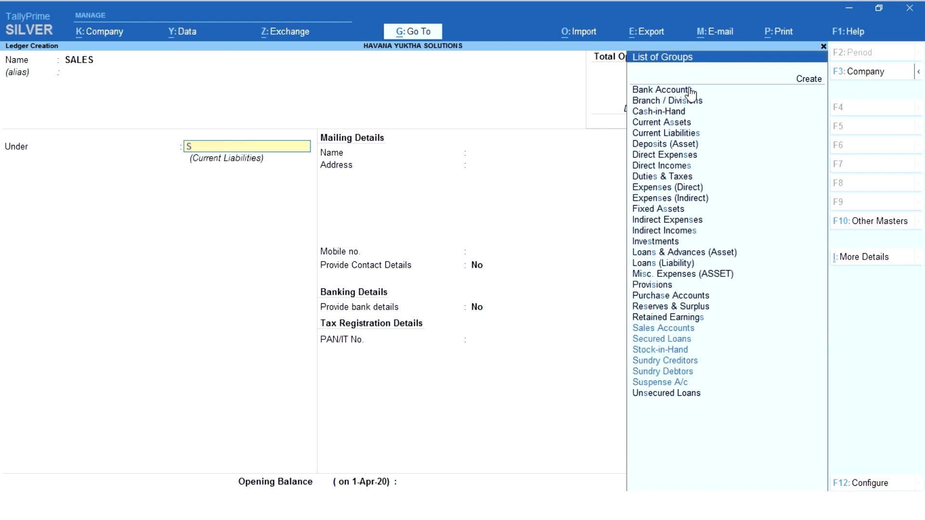
pyautogui.press('Return')
pyautogui.press('Return')
pyautogui.press('Return')
pyautogui.press('Return')
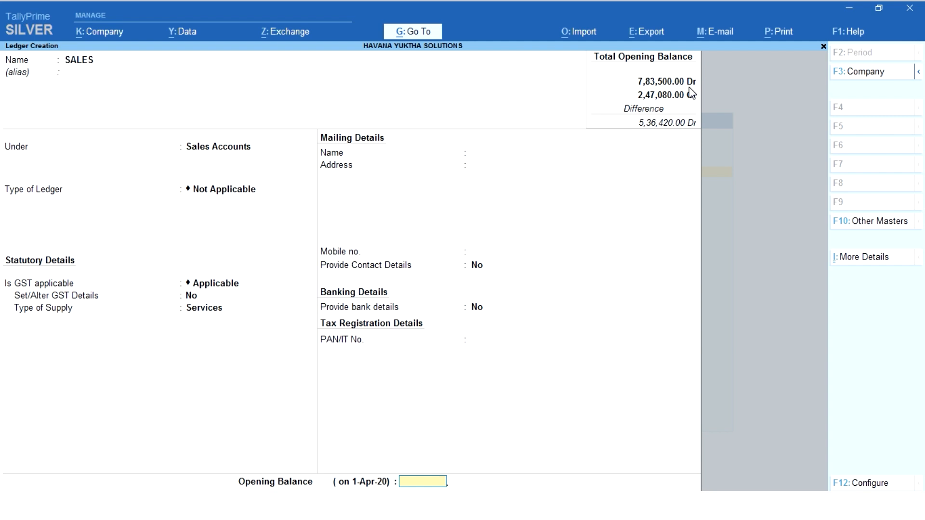
# - Set the SALES ledger's opening balance to 1,21,000 Cr and save the ledger
pyautogui.write('1,21,000')
pyautogui.press('Return')
pyautogui.press('Return')
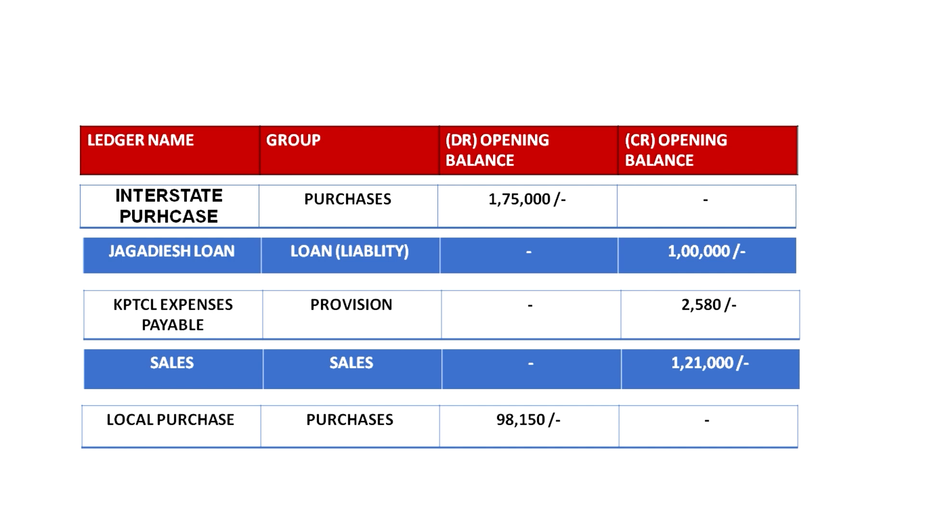
# - Create the ledger LOCAL PURCHASE under the Purchase Accounts group with an opening balance of 98,150 Dr
pyautogui.write('LOCAL PURCHASE')
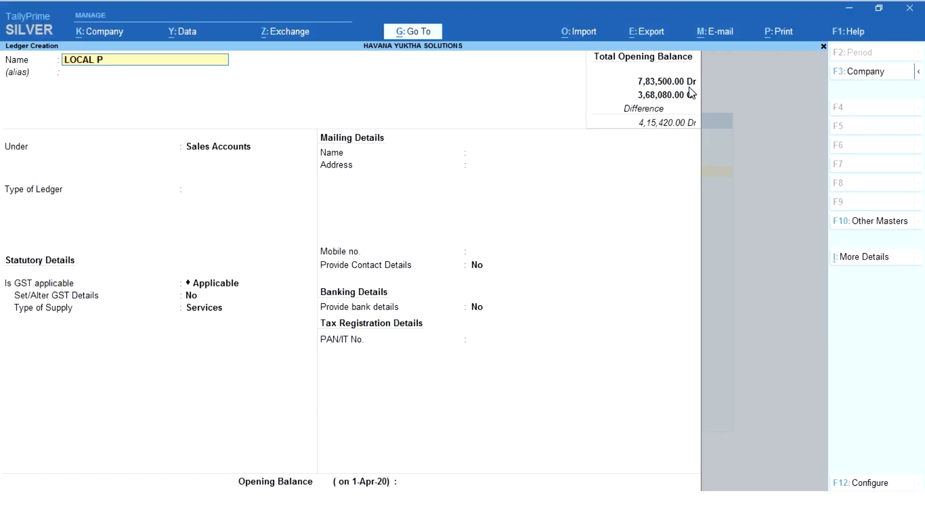
pyautogui.press('Return')
pyautogui.write('PU')
pyautogui.press('Return')
pyautogui.press('Return')
pyautogui.press('Return')
pyautogui.press('Return')
pyautogui.press('Return')
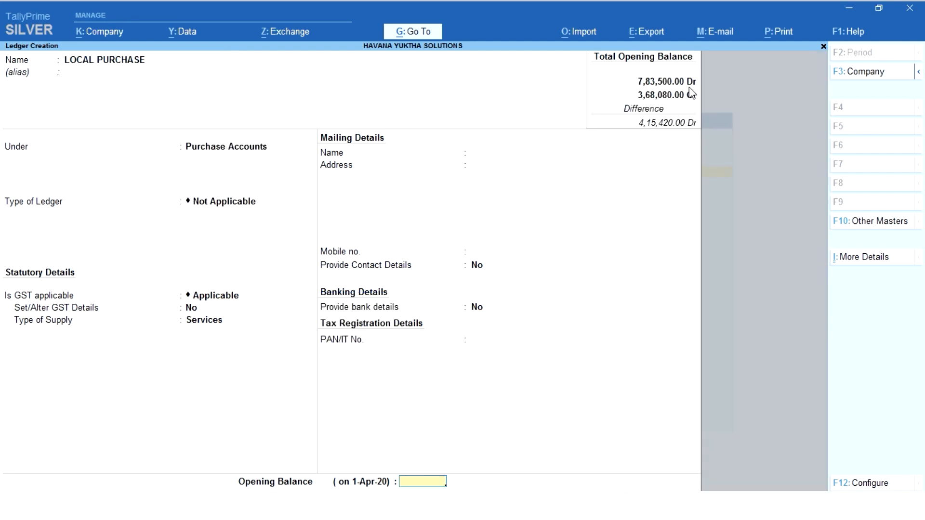
pyautogui.write('98,150')
pyautogui.press('Return')
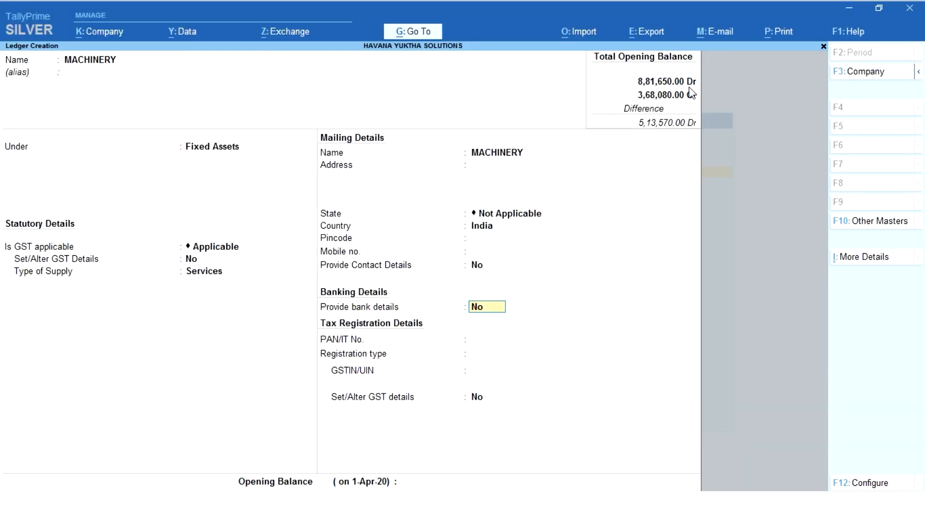
# - Keep the MACHINERY ledger's remaining default details, set its opening balance to 1,00,000 Dr and save it
pyautogui.press('Return')
pyautogui.press('Return')
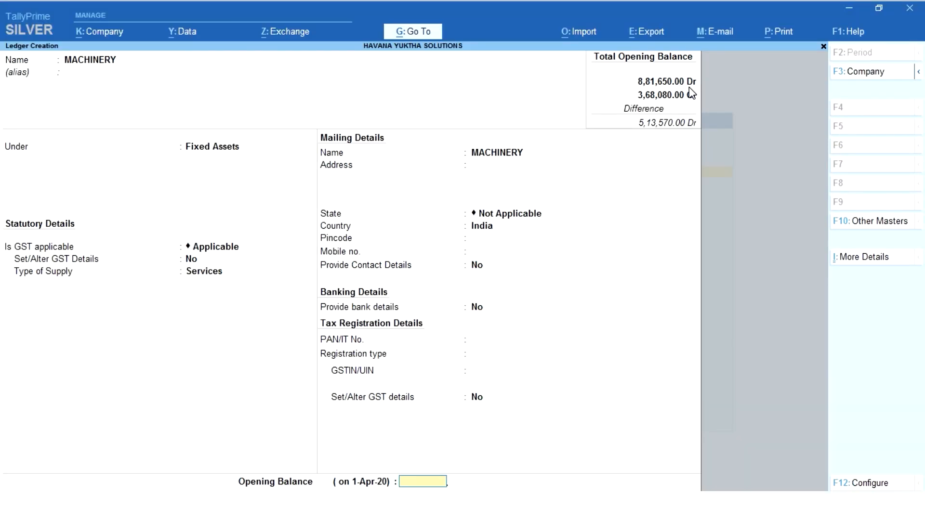
pyautogui.write('100000')
pyautogui.press('Return')
pyautogui.press('Return')
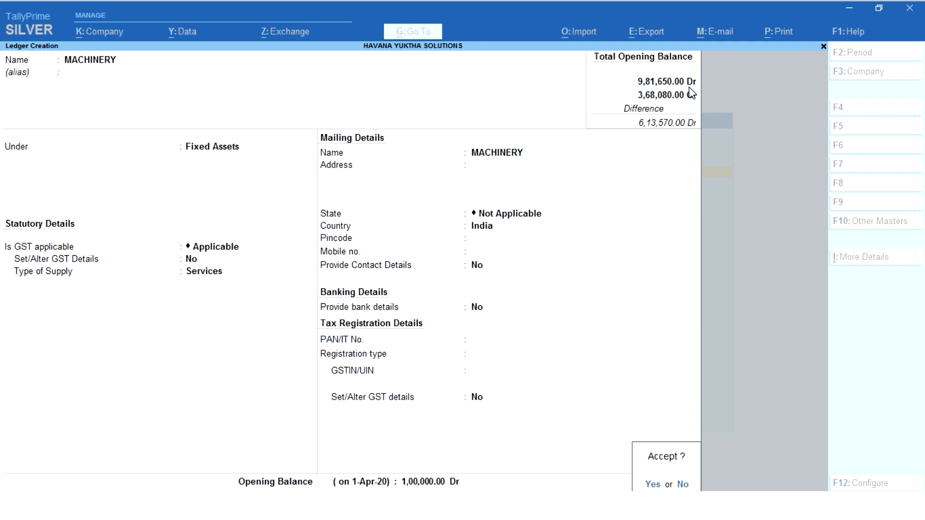
pyautogui.press('Return')
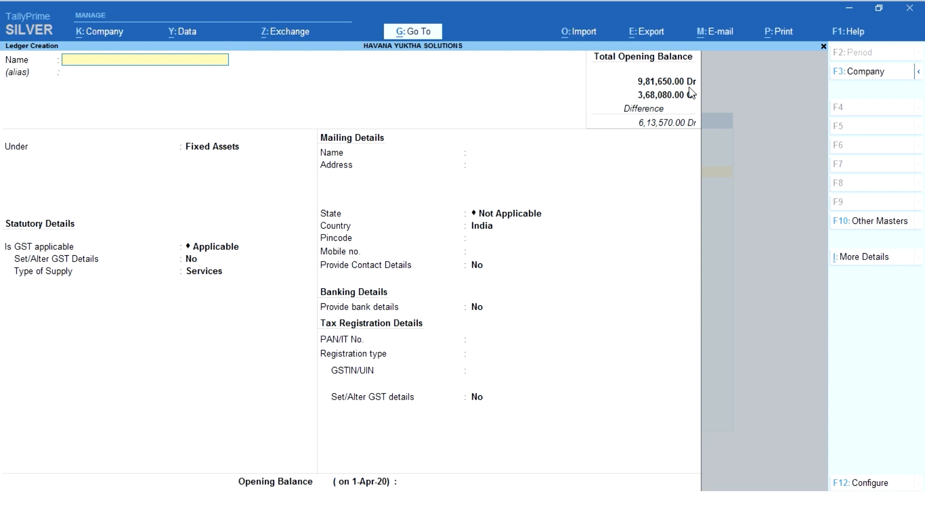
# - Try to create a new ledger named CASH
pyautogui.write('CASH')
pyautogui.press('Return')
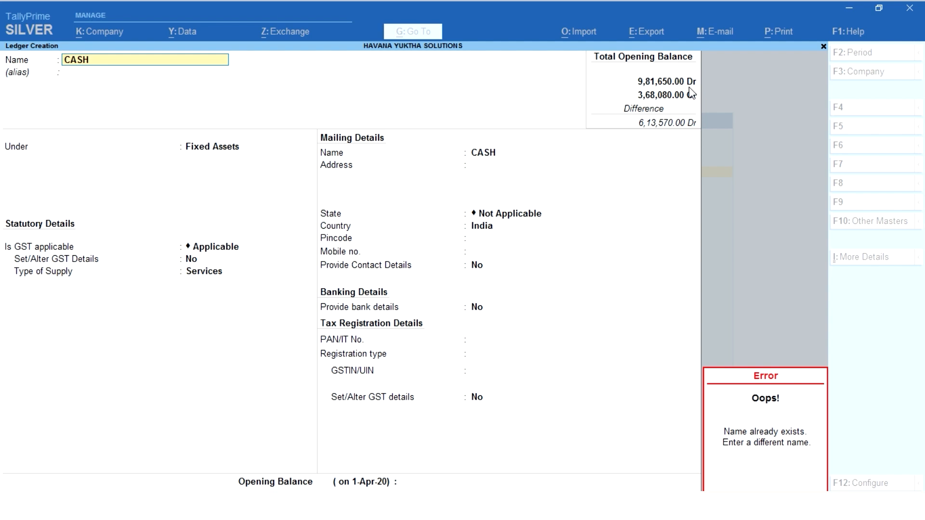
pyautogui.press('Escape')
pyautogui.press('Escape')
pyautogui.press('Escape')
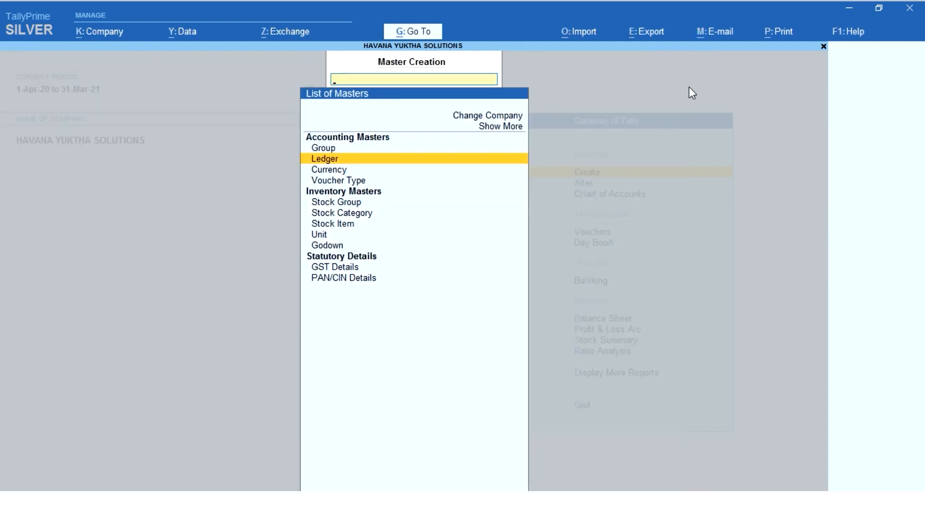
# - Open the existing Cash ledger for alteration and keep it under the Cash-in-Hand group
pyautogui.press('Escape')
pyautogui.press('Down')
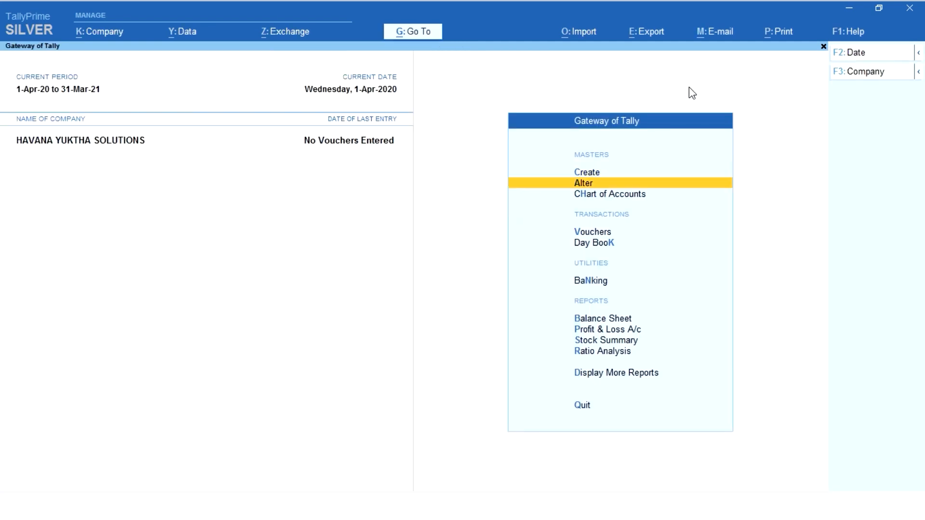
pyautogui.press('Return')
pyautogui.press('Down')
pyautogui.press('Return')
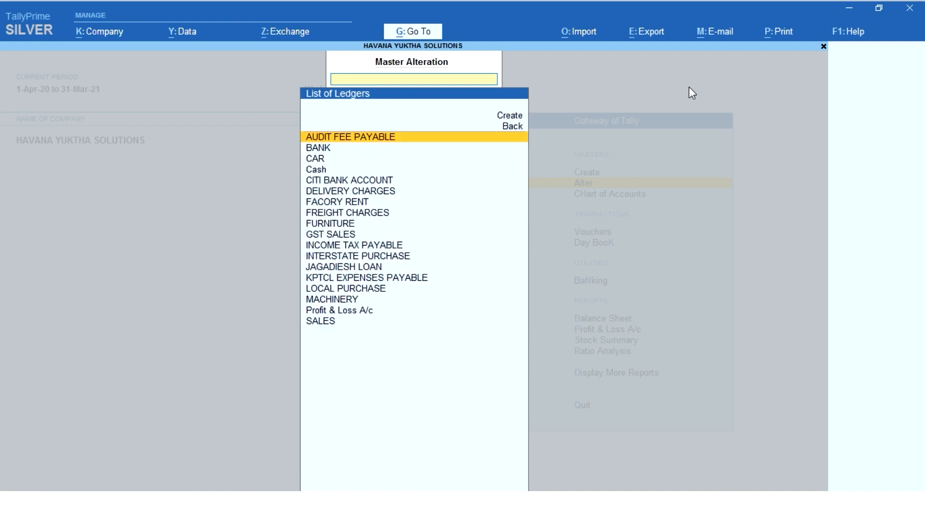
pyautogui.write('CAS')
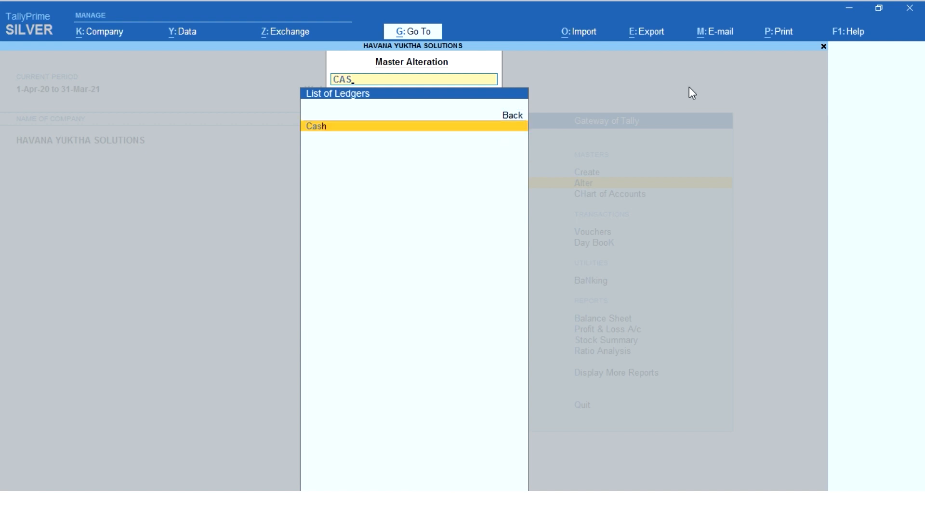
pyautogui.press('Return')
pyautogui.press('Return')
pyautogui.press('Return')
pyautogui.press('Return')
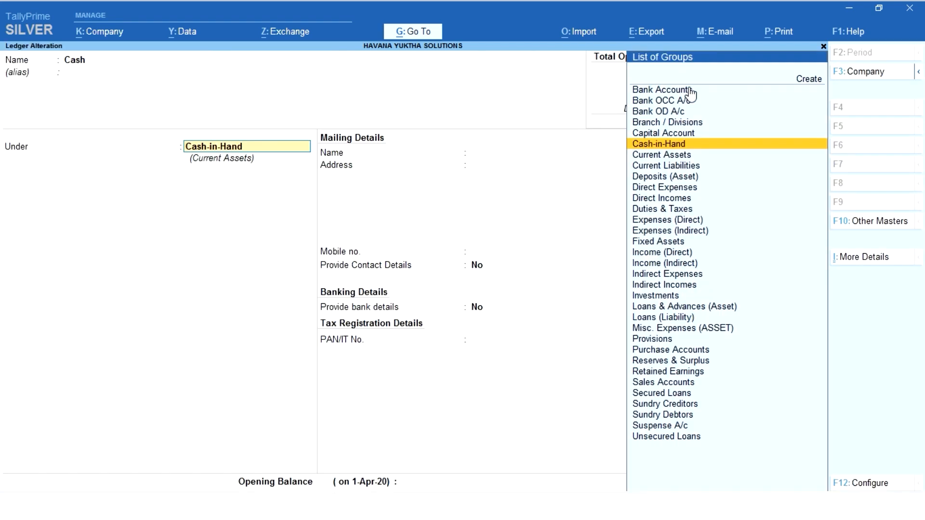
pyautogui.press('Return')
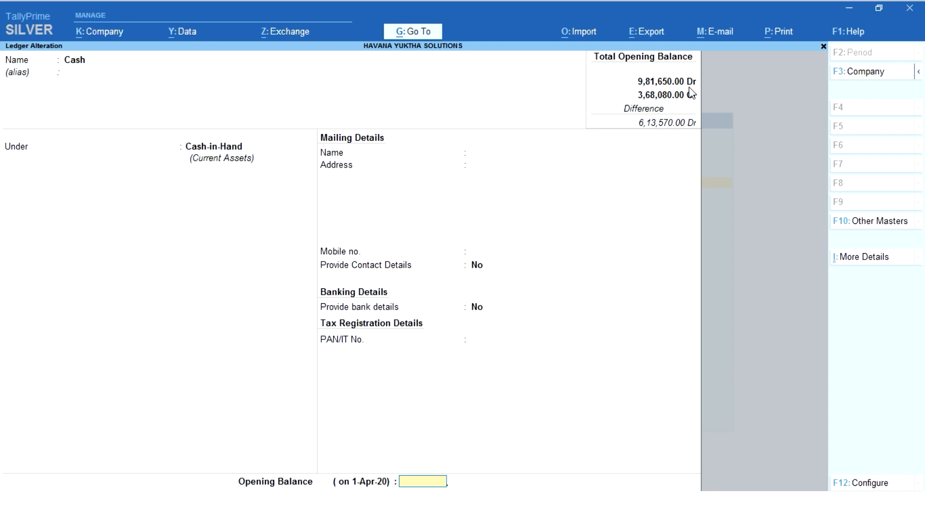
# - Set the Cash ledger's opening balance to 1,20,000 Dr and save the alteration
pyautogui.write('1,20,000')
pyautogui.press('Return')
pyautogui.press('Return')
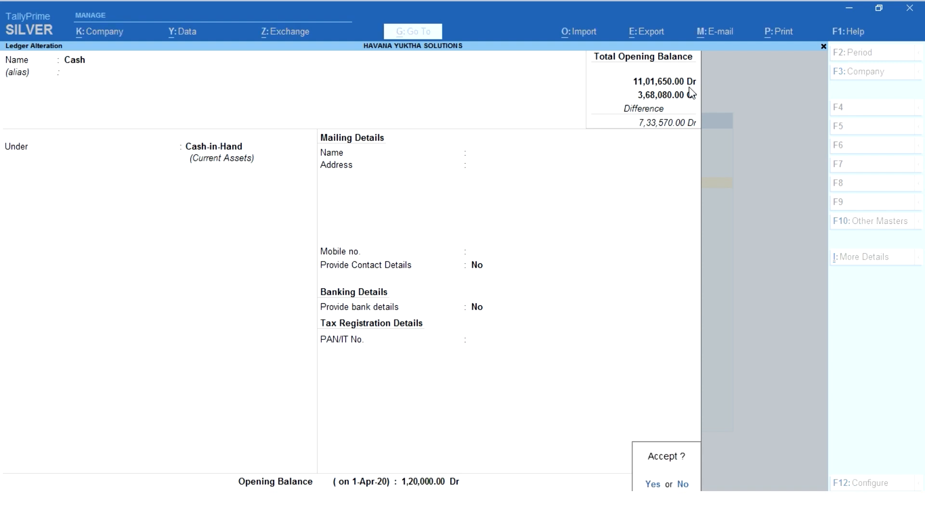
pyautogui.press('Return')
pyautogui.press('Escape')
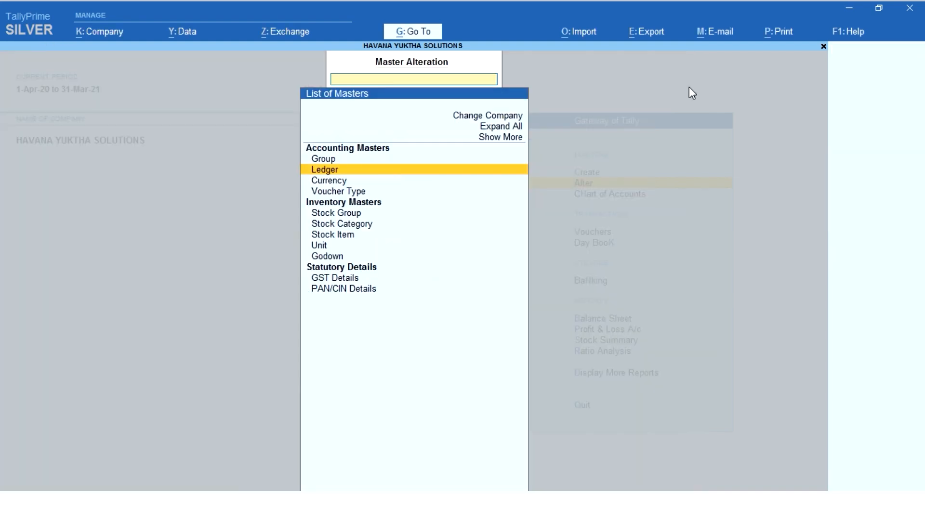
# - Return to ledger creation, name a new ledger MOBILE PHONE and place it under the Fixed Assets group
pyautogui.press('Escape')
pyautogui.press('Up')
pyautogui.press('Return')
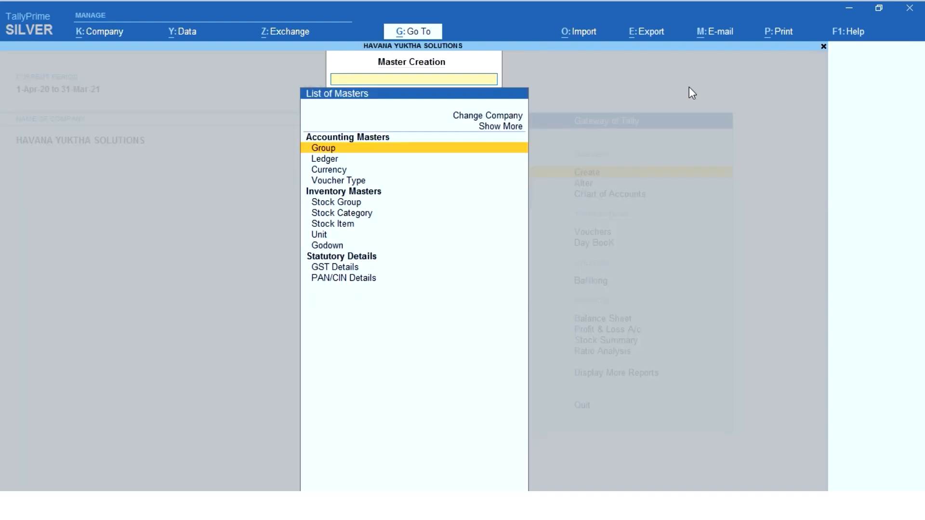
pyautogui.press('Down')
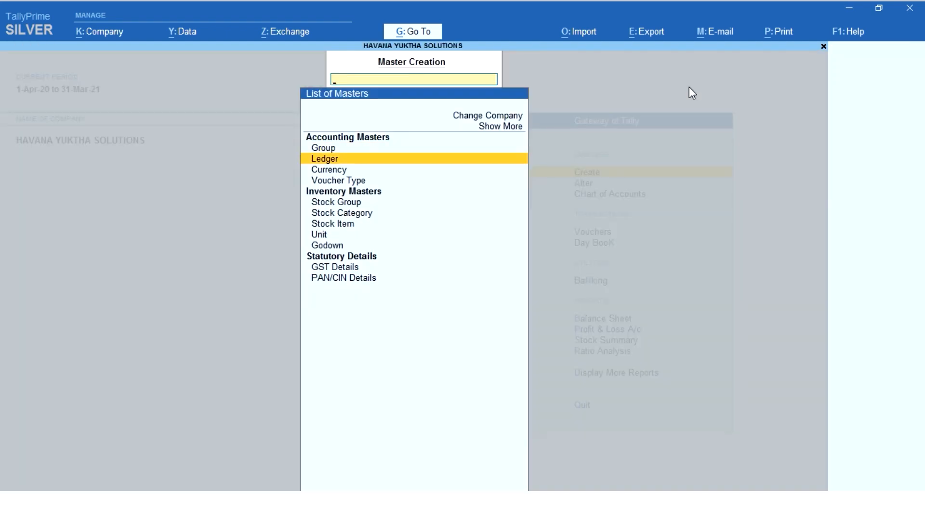
pyautogui.press('Return')
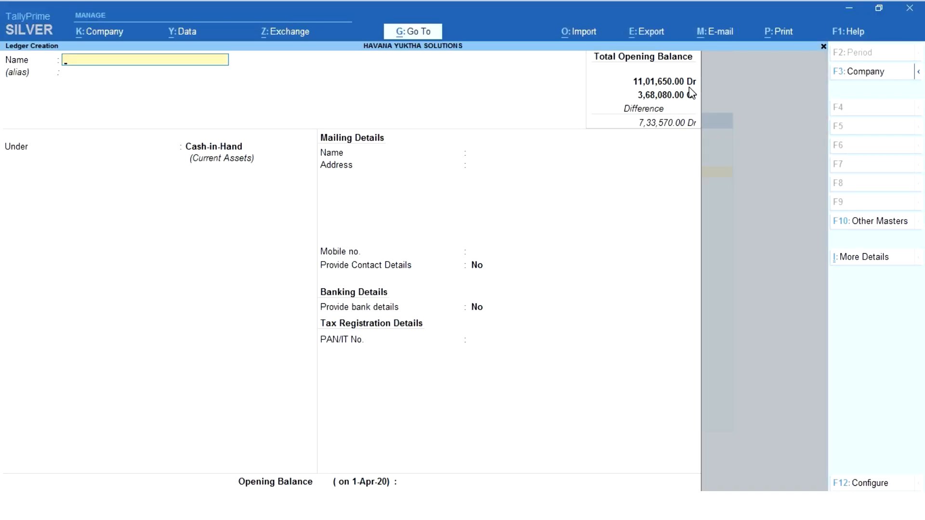
pyautogui.write('MOBILE PHONE')
pyautogui.press('Return')
pyautogui.write('F')
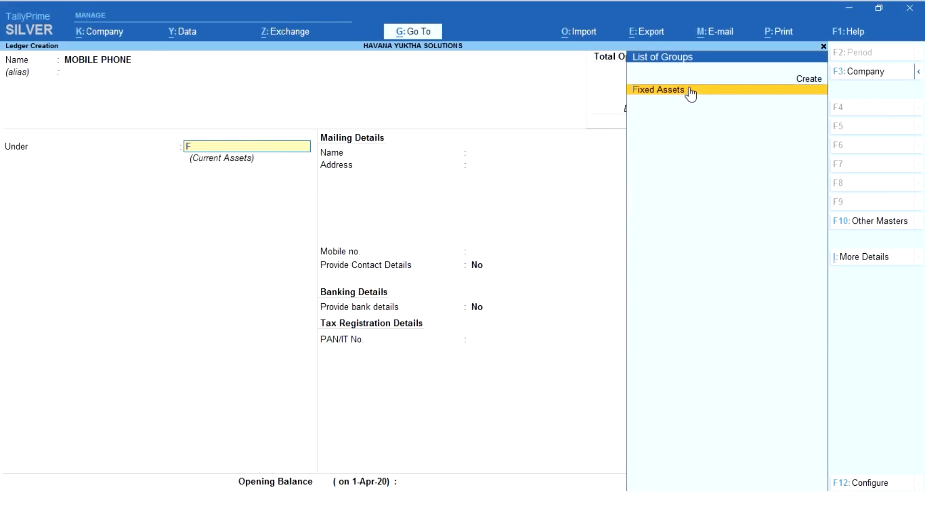
pyautogui.press('Return')
# - Keep the MOBILE PHONE ledger's default details, set its opening balance to 5,000 Dr and save it
pyautogui.press('Return')
pyautogui.press('Return')
pyautogui.press('Return')
pyautogui.press('Return')
pyautogui.press('Return')
pyautogui.press('Return')
pyautogui.press('Return')
pyautogui.press('Return')
pyautogui.press('Return')
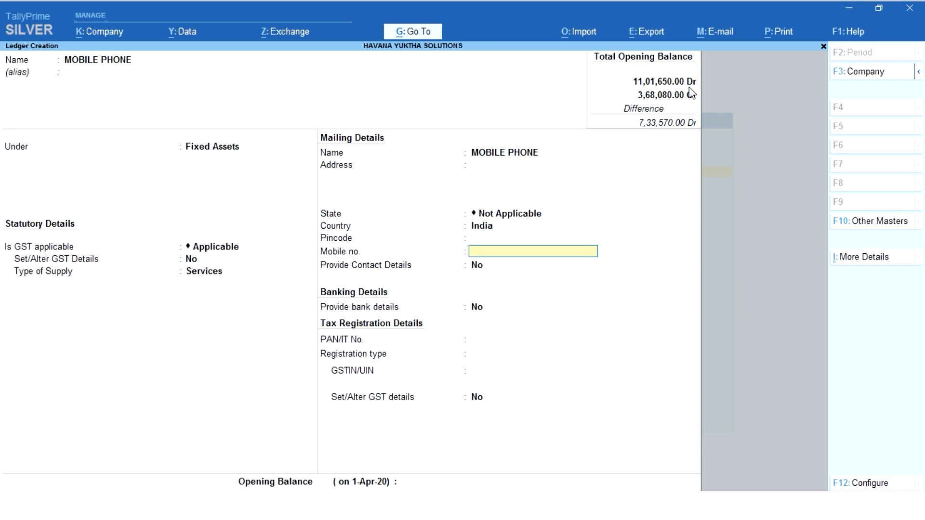
pyautogui.press('Return')
pyautogui.press('Return')
pyautogui.press('Escape')
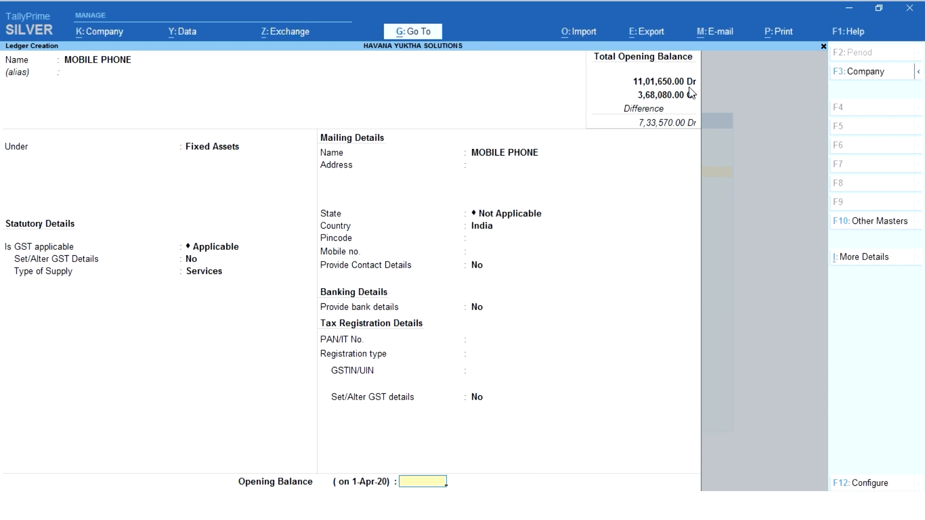
pyautogui.write('5000')
pyautogui.press('Return')
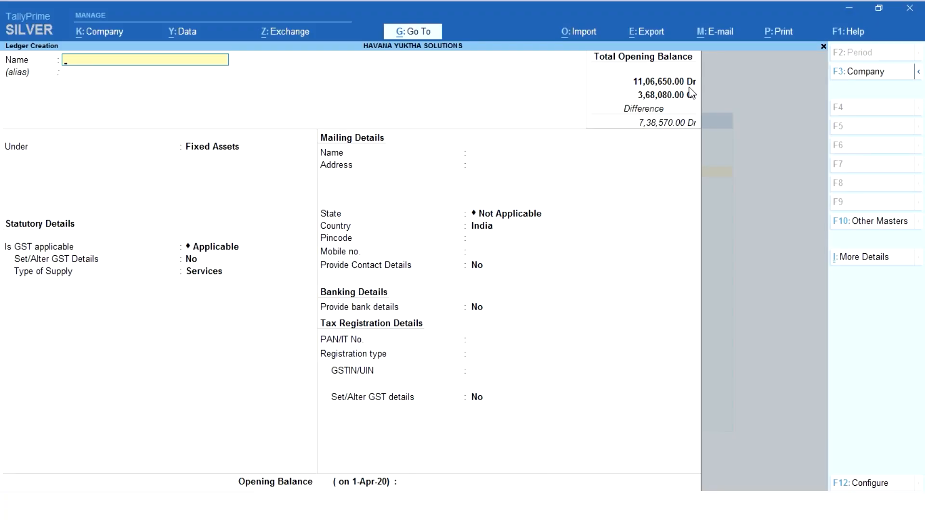
# - Name a new ledger MOHAN ENTERPRISES and place it under the Sundry Creditors group
pyautogui.write('MOHAN ENERP')
pyautogui.press('BackSpace')
pyautogui.press('BackSpace')
pyautogui.press('BackSpace')
pyautogui.write('TERPRISES')
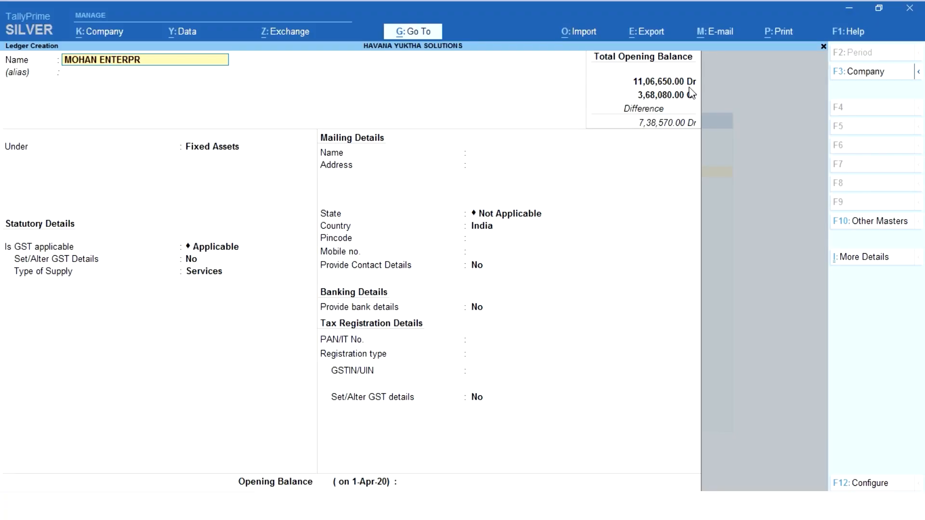
pyautogui.press('Return')
pyautogui.write('Cr')
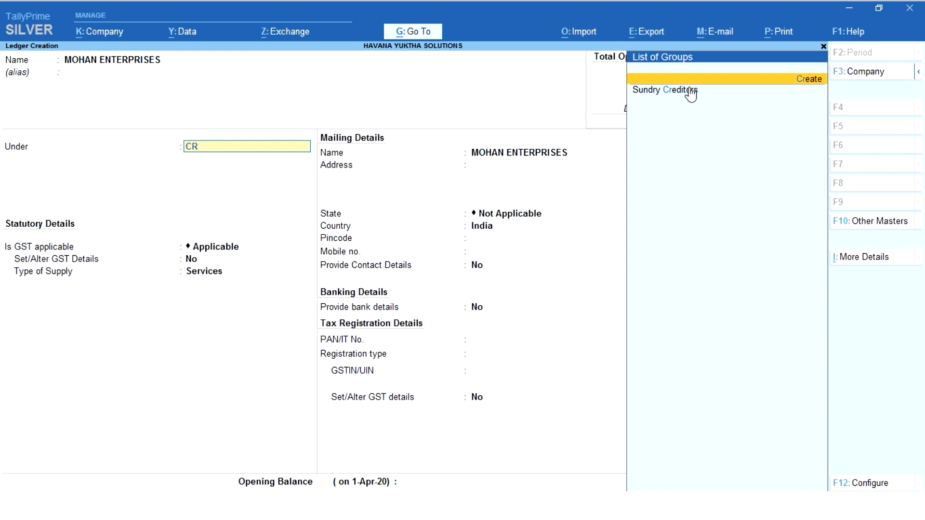
pyautogui.click(691, 92)
# - Keep the default bill-by-bill, mailing, banking and tax registration details for the MOHAN ENTERPRISES ledger
pyautogui.press('Return')
pyautogui.press('Return')
pyautogui.press('Return')
pyautogui.press('Return')
pyautogui.press('Return')
pyautogui.press('Return')
pyautogui.press('Return')
pyautogui.press('Return')
pyautogui.press('Return')
pyautogui.press('Return')
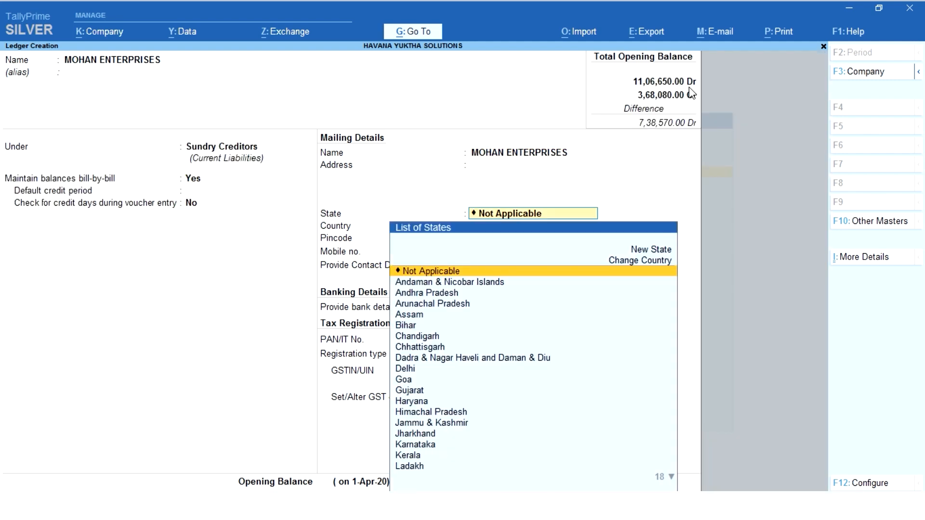
pyautogui.press('Return')
pyautogui.press('Return')
pyautogui.press('Return')
pyautogui.press('Return')
pyautogui.press('Return')
pyautogui.press('Return')
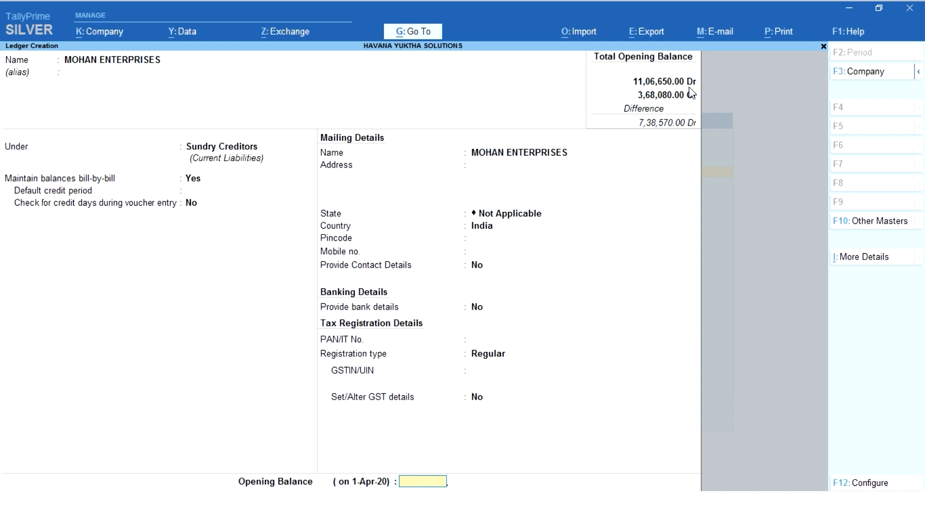
# - Set the MOHAN ENTERPRISES ledger's opening balance to 16,000 Cr and save the ledger
pyautogui.write('16000')
pyautogui.press('Return')
pyautogui.hotkey('ctrl', 'a')
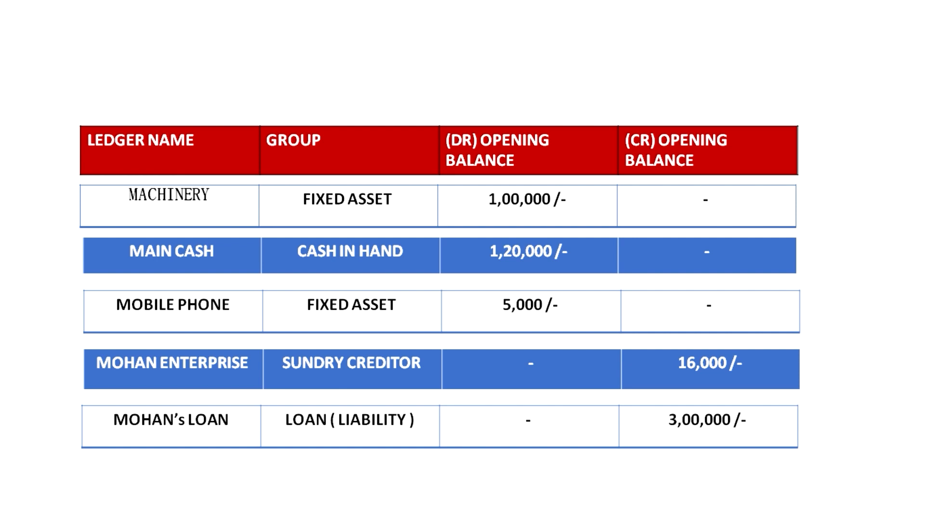
# - Name a new ledger for the individual lender's loan and place it under the Loans (Liability) group
pyautogui.write('MOHAN S LOAN')
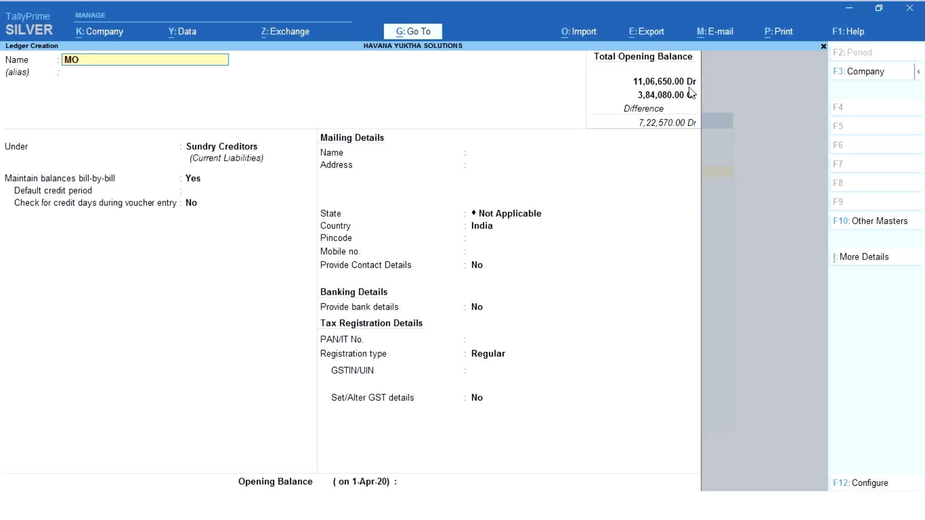
pyautogui.press('Return')
pyautogui.press('Return')
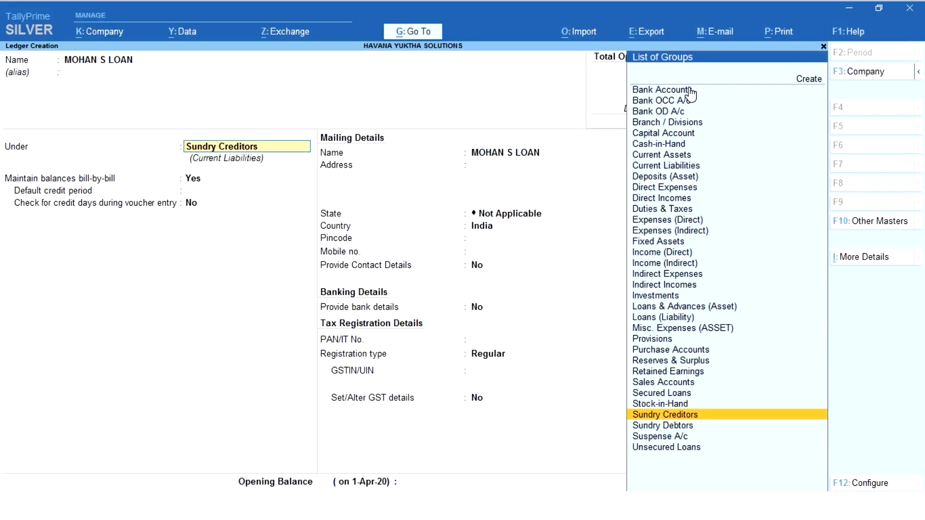
pyautogui.write('LO')
pyautogui.press('Down')
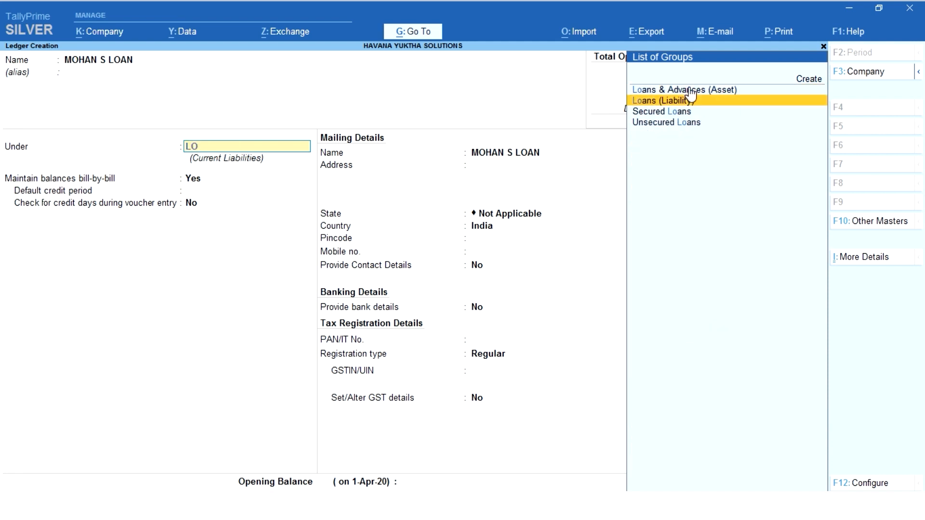
pyautogui.press('Return')
# - Keep the default statutory, mailing, banking and tax registration details for the individual lender's loan ledger
pyautogui.press('Return')
pyautogui.press('Return')
pyautogui.press('Return')
pyautogui.press('Return')
pyautogui.press('Return')
pyautogui.press('Return')
pyautogui.press('Return')
pyautogui.press('Return')
pyautogui.press('Return')
pyautogui.press('Return')
pyautogui.press('Return')
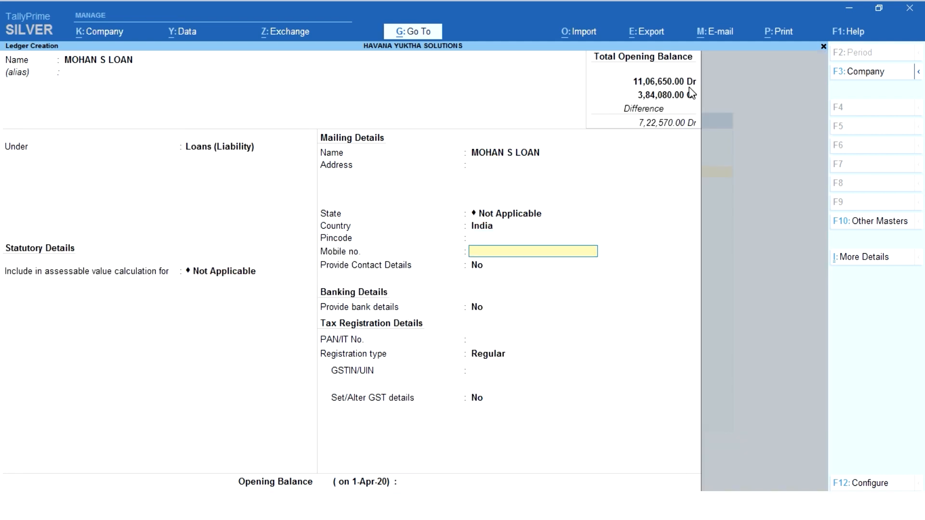
pyautogui.press('Return')
pyautogui.press('Return')
# - Set the loan ledger's opening balance to 3,00,000 Cr and save the ledger
pyautogui.write('3,00,000')
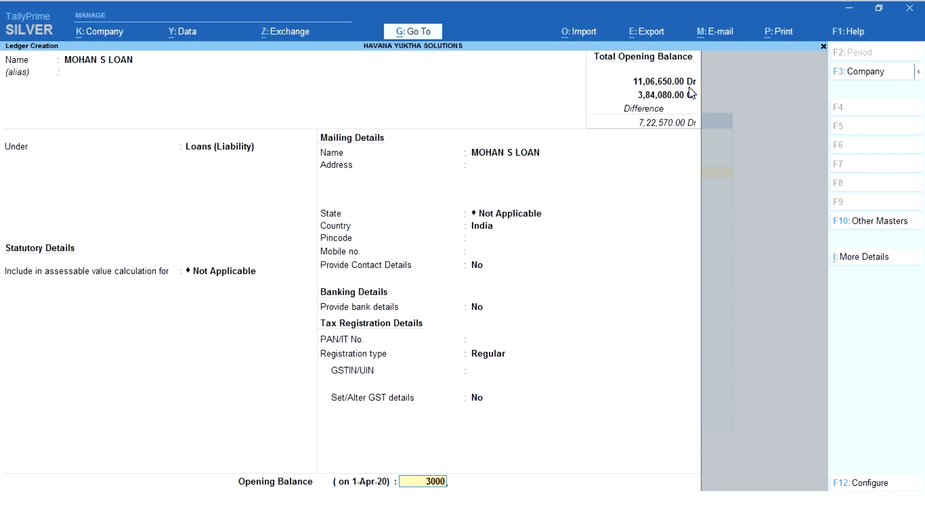
pyautogui.press('Return')
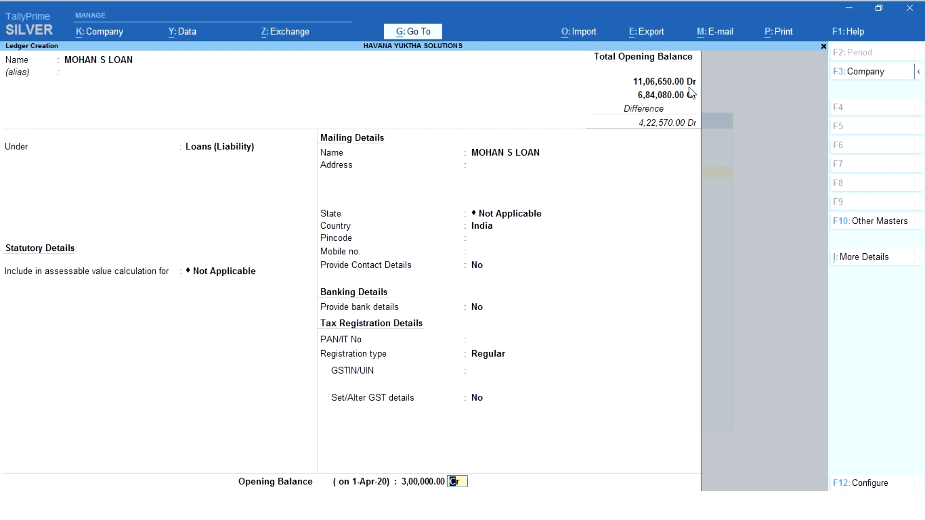
pyautogui.press('Return')
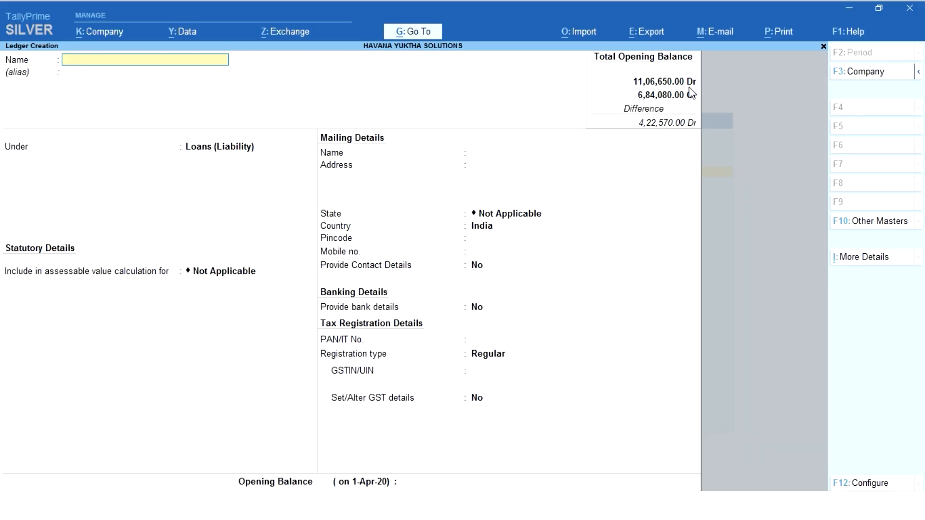
# - Name a new ledger with the first capital contributor's name and place it under the Capital Account group
pyautogui.write('PADMA')
pyautogui.press('Return')
pyautogui.press('Return')
pyautogui.write('cap')
pyautogui.press('Return')
# - Keep the default mailing, banking and tax registration details for the first contributor's capital ledger
pyautogui.press('Return')
pyautogui.press('Return')
pyautogui.press('Return')
pyautogui.press('Return')
pyautogui.press('Return')
pyautogui.press('Return')
pyautogui.press('Return')
pyautogui.press('Return')
pyautogui.press('Return')
pyautogui.press('Return')
pyautogui.press('Return')
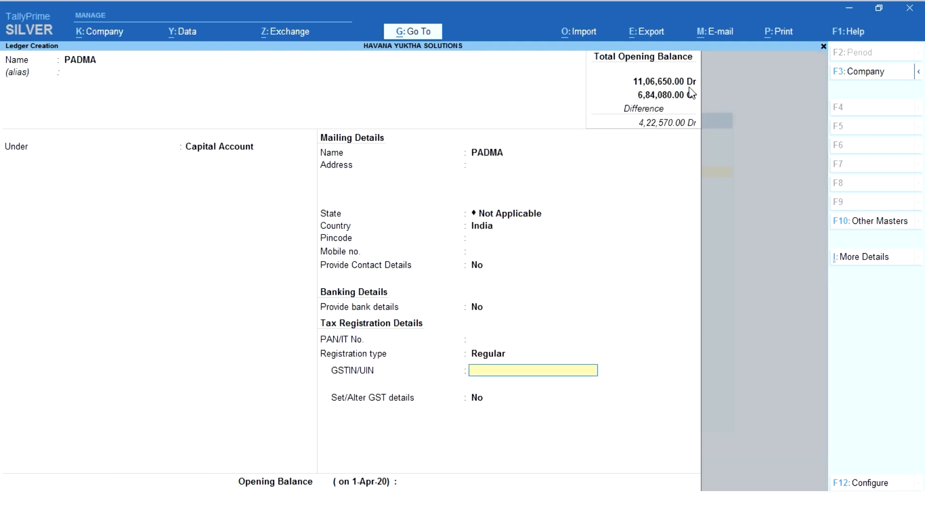
pyautogui.press('Return')
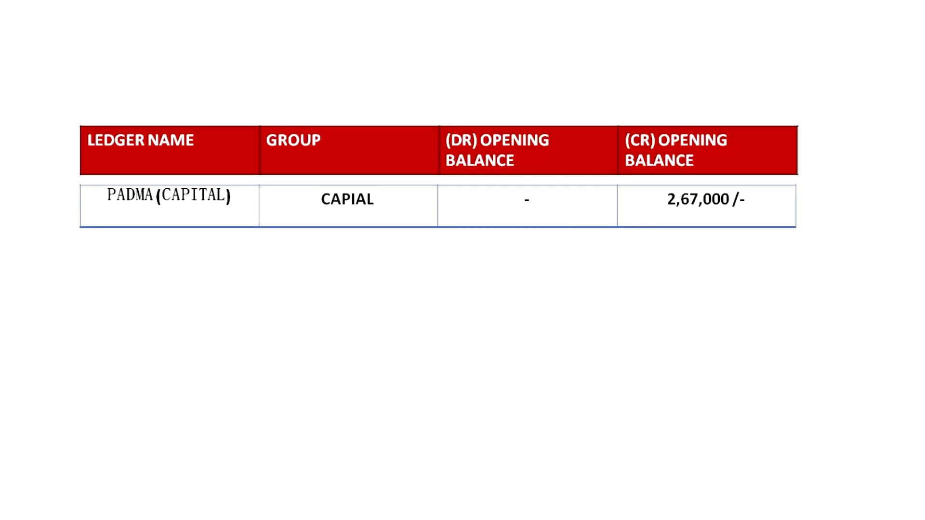
# - Set the first contributor's capital ledger opening balance to 2,67,000 Cr and save the ledger
pyautogui.write('267000')
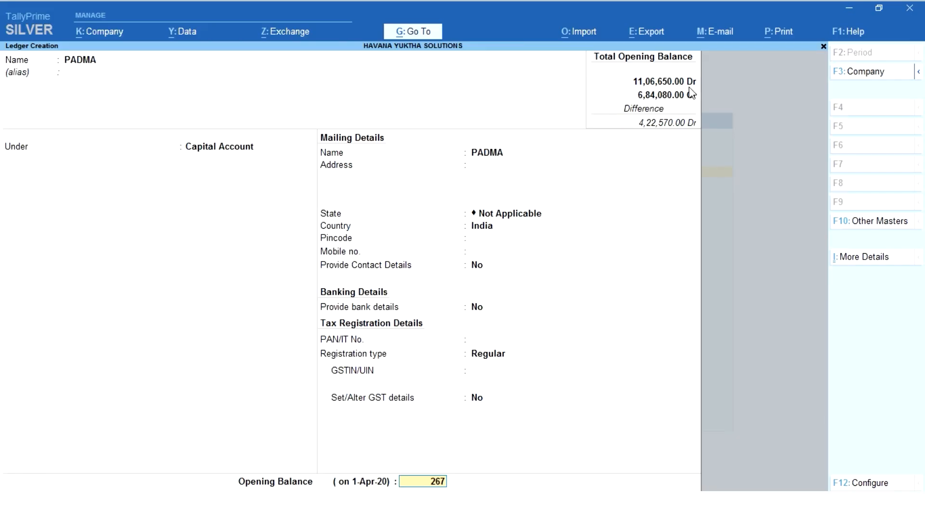
pyautogui.press('Return')
pyautogui.press('Return')
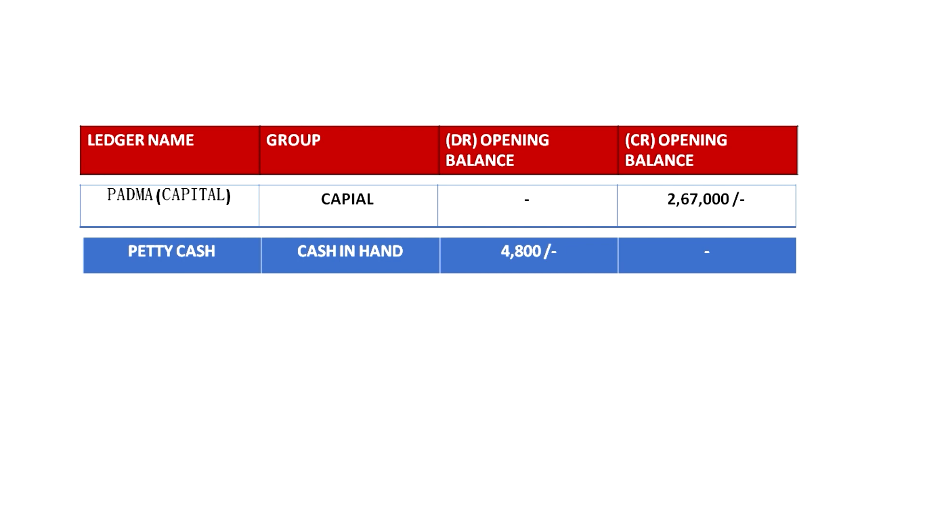
# - Name a new ledger PETTY CASH and place it under the Cash-in-Hand group
pyautogui.write('PETTY CASH')
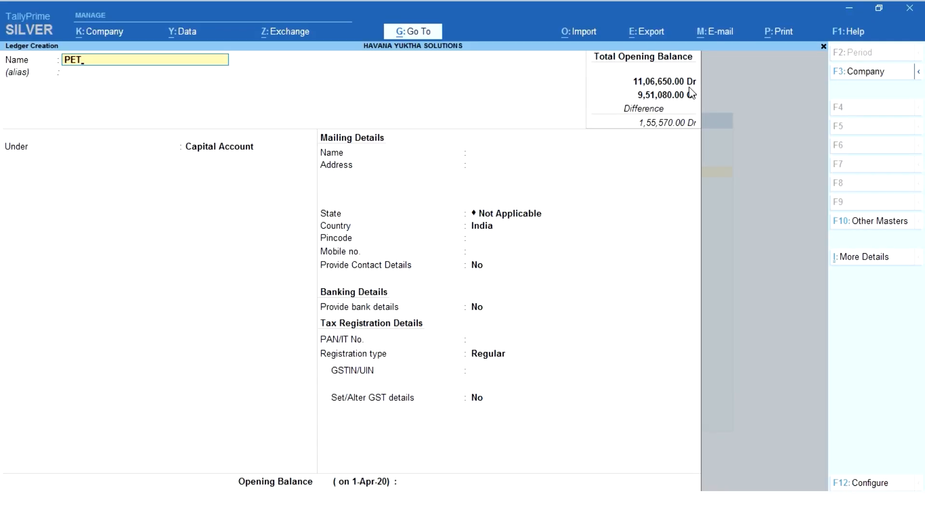
pyautogui.press('Return')
pyautogui.press('Return')
pyautogui.write('CAS')
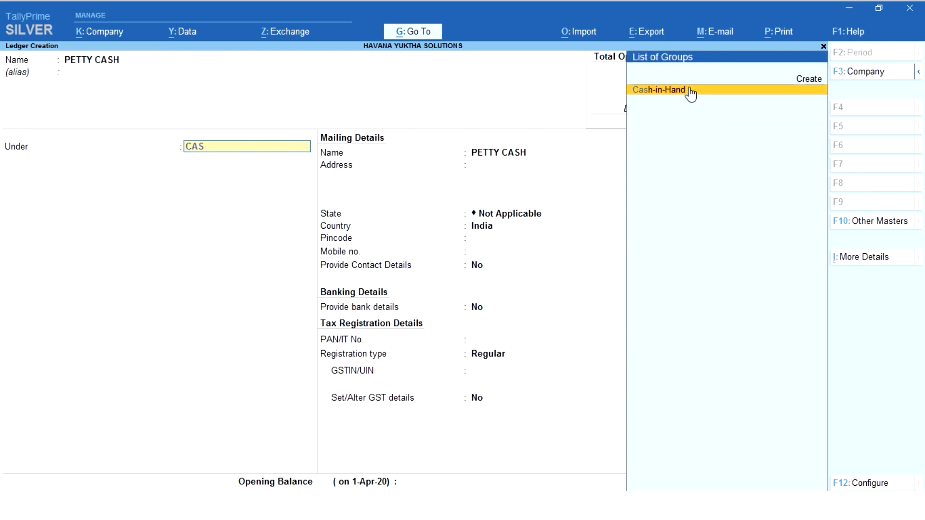
pyautogui.press('Return')
# - Keep the PETTY CASH ledger's default details, set its opening balance to 4,800 Dr and save it
pyautogui.press('Return')
pyautogui.write('n48')
pyautogui.write('00')
pyautogui.press('Return')
pyautogui.press('ctrl')
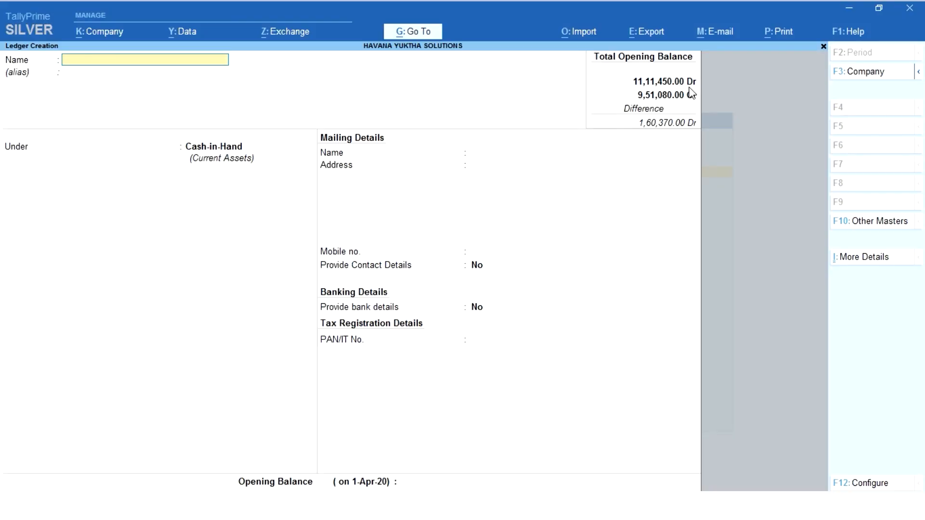
# - Name a new ledger RAJU MARKEING CO and place it under the Sundry Debtors group
pyautogui.write('RAJU MARKEING CO')
pyautogui.press('Return')
pyautogui.write('DR')
pyautogui.press('Return')
# - Keep the default bill-by-bill, mailing, banking and tax registration details for the RAJU MARKEING CO ledger
pyautogui.press('Return')
pyautogui.press('Return')
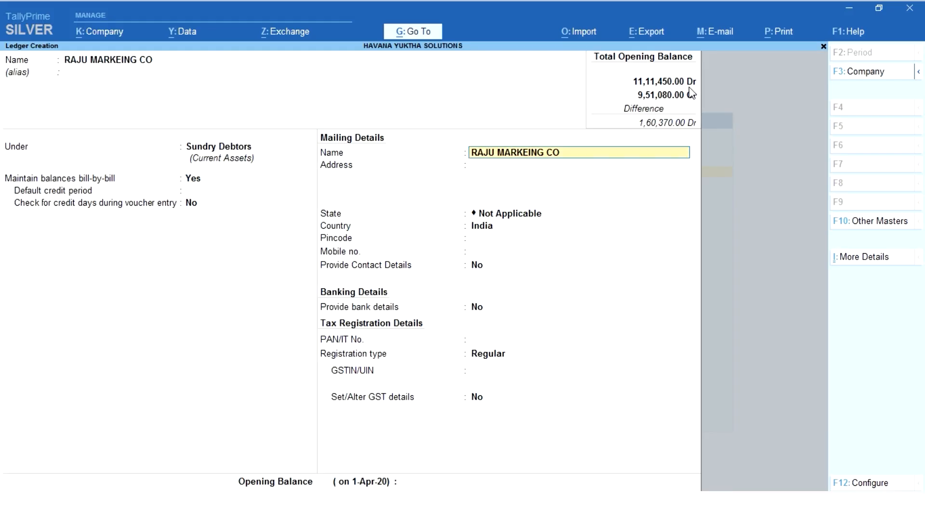
pyautogui.press('Return')
pyautogui.press('Return')
pyautogui.press('Return')
pyautogui.press('Return')
pyautogui.press('Return')
pyautogui.press('Return')
pyautogui.press('Return')
pyautogui.press('Return')
pyautogui.press('Return')
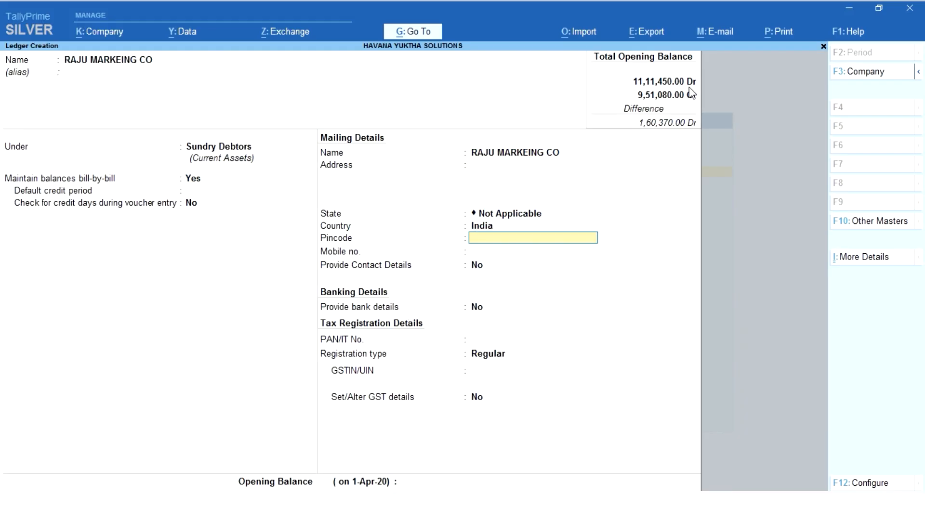
pyautogui.press('Return')
pyautogui.press('Return')
pyautogui.press('Return')
pyautogui.press('Return')
pyautogui.press('Return')
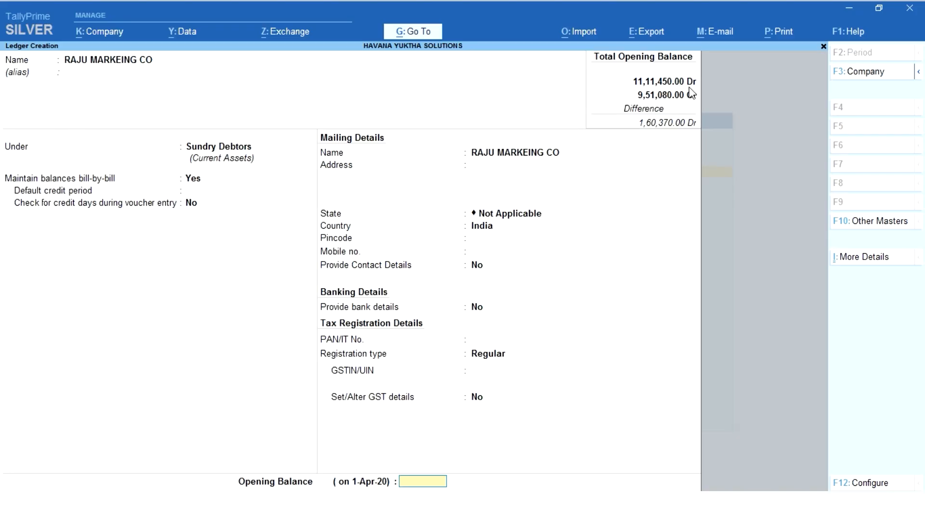
# - Set the RAJU MARKEING CO opening balance to 99,200 Dr, leave it On Account in the bill-wise breakup, and save the ledger
pyautogui.write('99200')
pyautogui.press('Return')
pyautogui.press('Return')
pyautogui.press('Return')
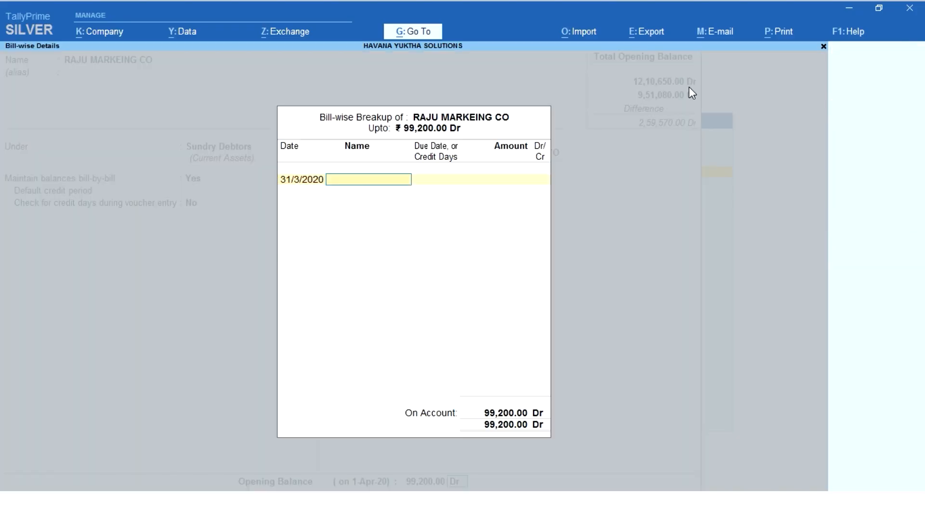
pyautogui.press('Return')
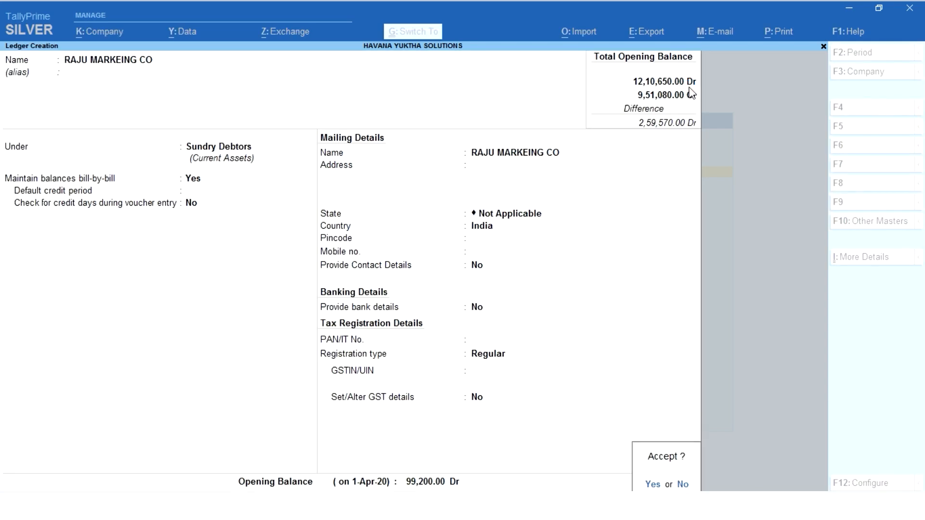
pyautogui.press('Return')
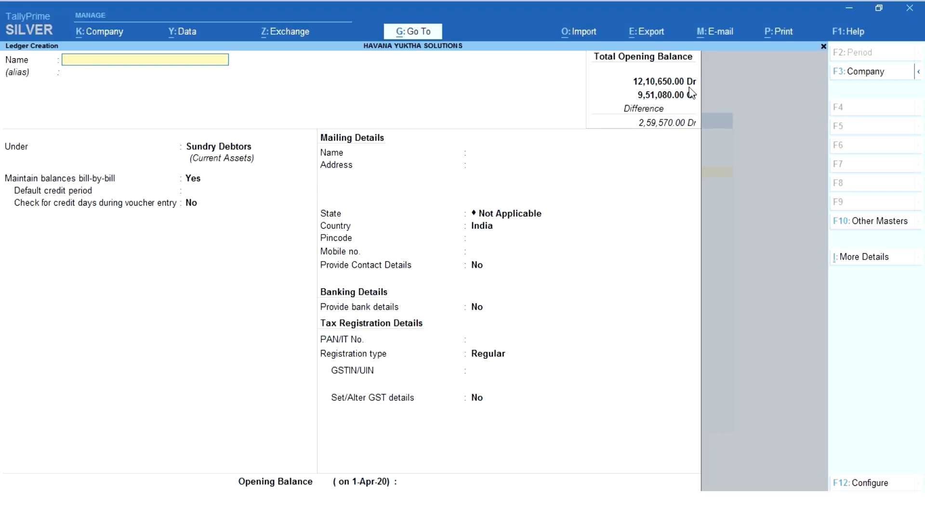
# - Name another new ledger with the second capital contributor's name and place it under the Capital Account group
pyautogui.write('RAMAN')
pyautogui.press('Return')
pyautogui.press('Return')
pyautogui.write('CAP')
pyautogui.press('Return')
# - Keep the default mailing, banking and tax registration details for the second contributor's capital ledger
pyautogui.press('Return')
pyautogui.press('Return')
pyautogui.press('Return')
pyautogui.press('Return')
pyautogui.press('Return')
pyautogui.press('Return')
pyautogui.press('Return')
pyautogui.press('Return')
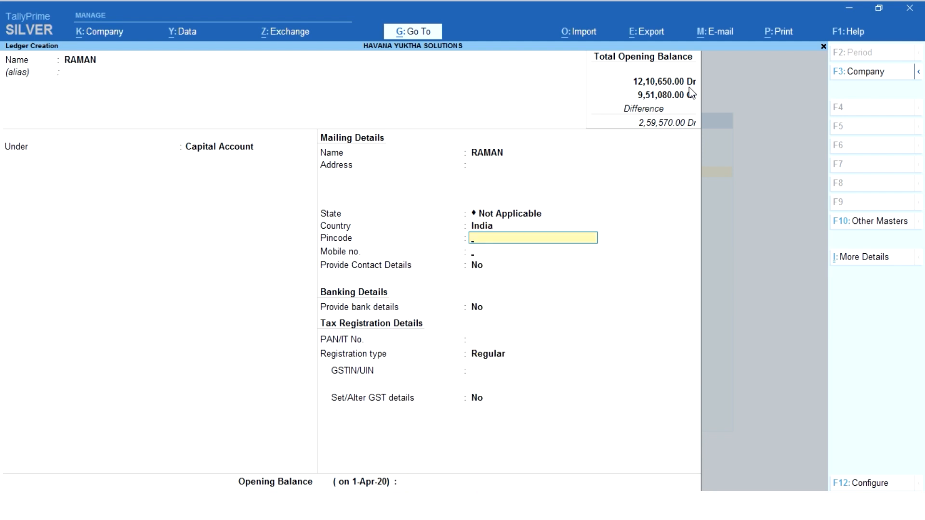
pyautogui.press('Return')
pyautogui.press('Return')
pyautogui.press('Return')
pyautogui.press('Return')
# - Set the second contributor's capital ledger opening balance to 2,65,000 Cr and save the ledger
pyautogui.write('2')
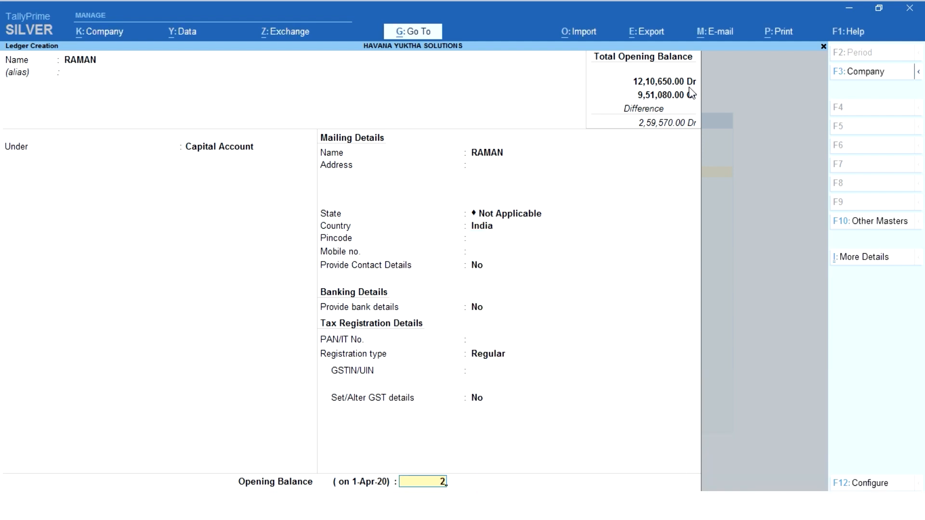
pyautogui.write('6')
pyautogui.write('000')
pyautogui.press('Return')
pyautogui.press('alt')
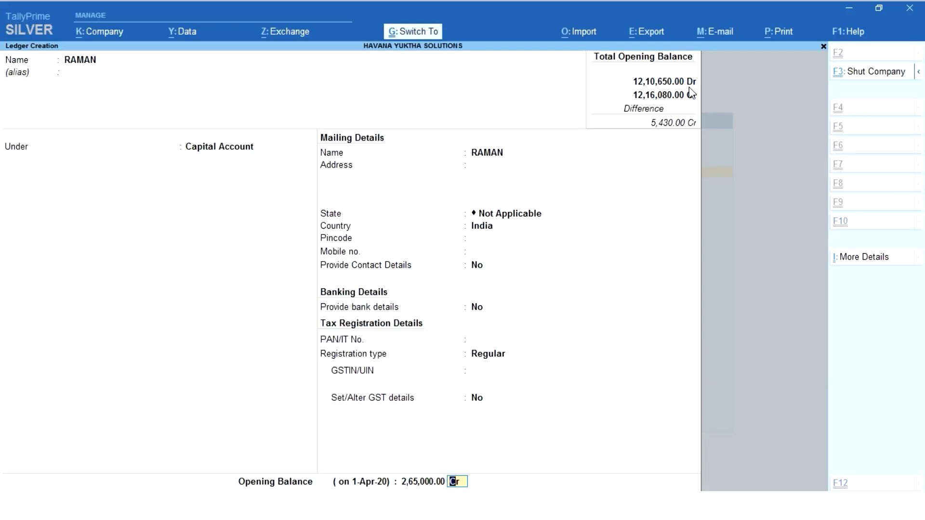
pyautogui.hotkey('ctrl', 'a')
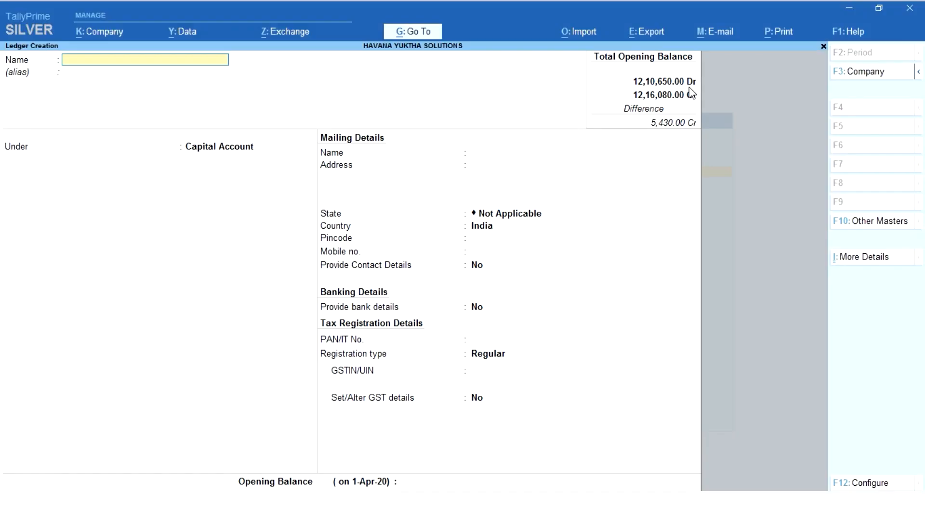
# - Name a new ledger RAMESH TRADER and place it under the Sundry Creditors group
pyautogui.write('RAMESH TRADER')
pyautogui.press('Return')
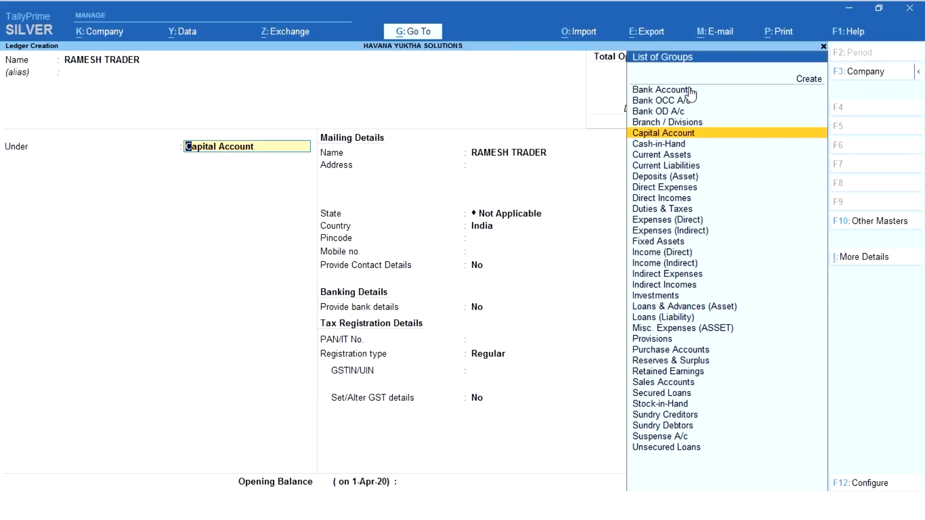
pyautogui.write('CR')
pyautogui.click(692, 91)
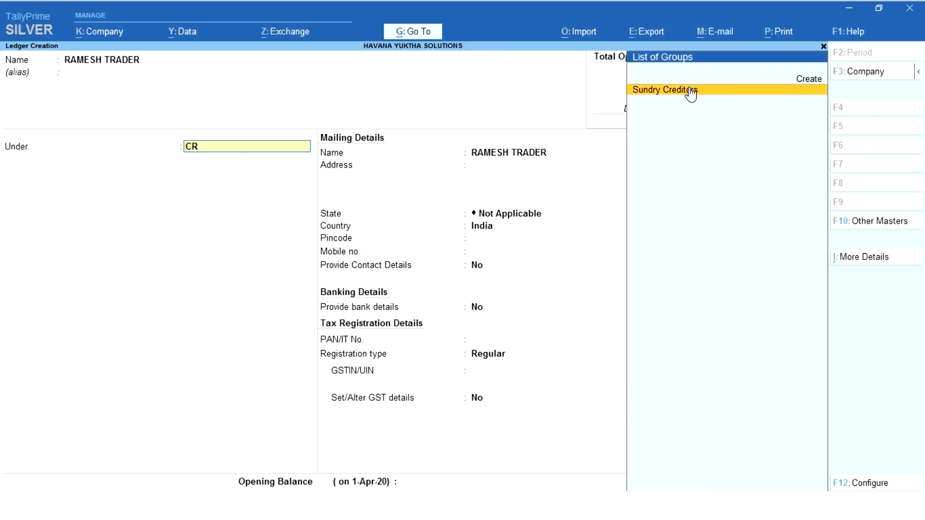
pyautogui.click(689, 89)
# - Keep the default bill-by-bill, mailing, banking and tax registration details for the RAMESH TRADER ledger
pyautogui.press('Return')
pyautogui.press('Return')
pyautogui.press('Return')
pyautogui.press('Return')
pyautogui.press('Return')
pyautogui.press('Return')
pyautogui.press('Return')
pyautogui.press('Return')
pyautogui.press('Return')
pyautogui.press('Return')
pyautogui.press('Return')
pyautogui.press('Return')
pyautogui.press('Return')
pyautogui.press('Return')
pyautogui.press('Return')
# - Set the RAMESH TRADER ledger's opening balance to 27,000 Cr and save the ledger without a bill-wise breakup
pyautogui.write('27000')
pyautogui.press('Return')
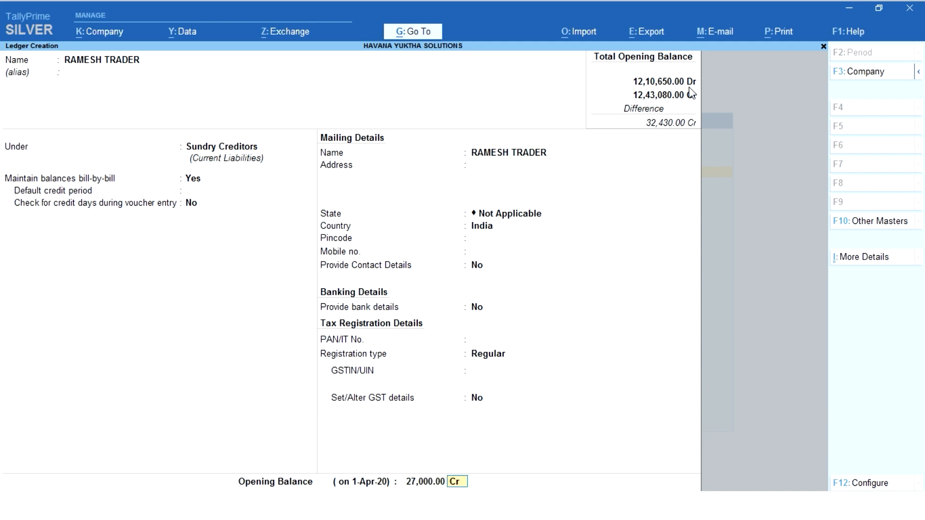
pyautogui.press('Return')
pyautogui.press('Return')
pyautogui.press('Return')
pyautogui.press('Return')
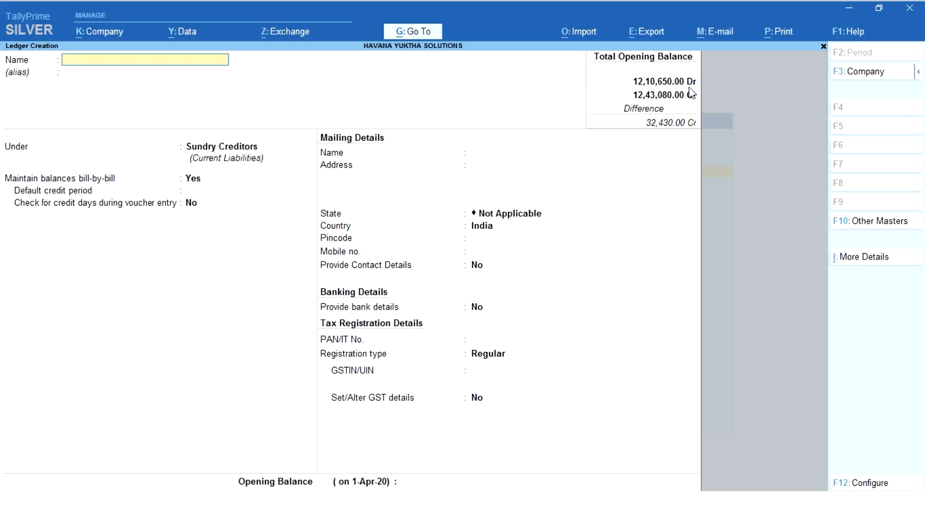
# - Name a new ledger RENT ADVANCE and place it under the Deposits (Asset) group
pyautogui.write('REN')
pyautogui.press('BackSpace')
pyautogui.press('BackSpace')
pyautogui.write('ENT ADVANCE')
pyautogui.press('Return')
pyautogui.write('DE')
pyautogui.press('Return')
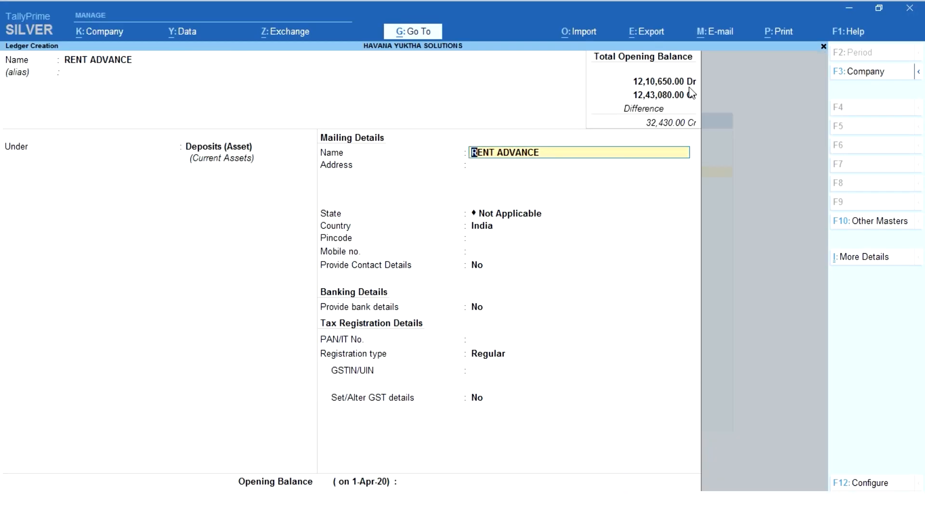
# - Keep the default mailing, banking and tax registration details for the RENT ADVANCE ledger
pyautogui.press('Return')
pyautogui.press('Return')
pyautogui.press('Return')
pyautogui.press('Return')
pyautogui.press('Return')
pyautogui.press('Return')
pyautogui.press('Return')
pyautogui.press('Return')
pyautogui.press('Return')
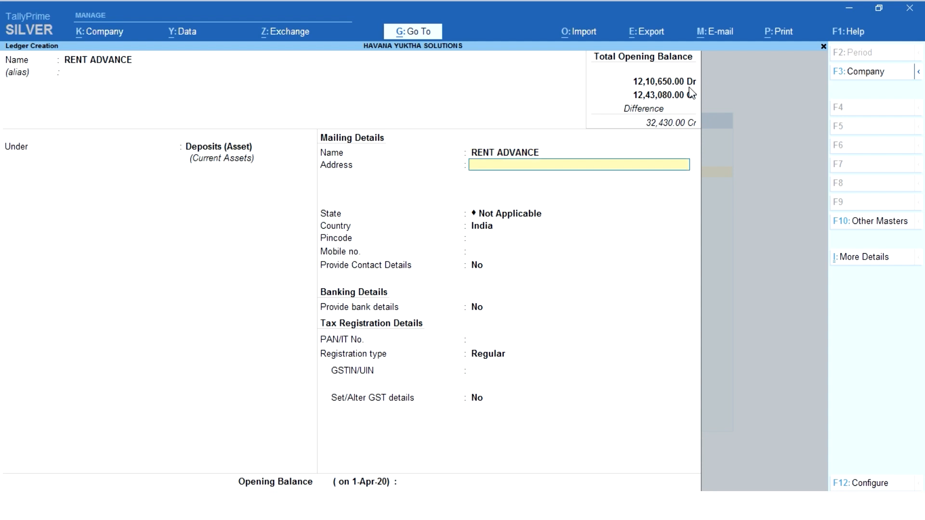
pyautogui.press('Return')
pyautogui.press('Return')
pyautogui.press('Return')
# - Set the RENT ADVANCE ledger's opening balance to 1,00,000 Dr and save the ledger
pyautogui.write('100000')
pyautogui.press('Return')
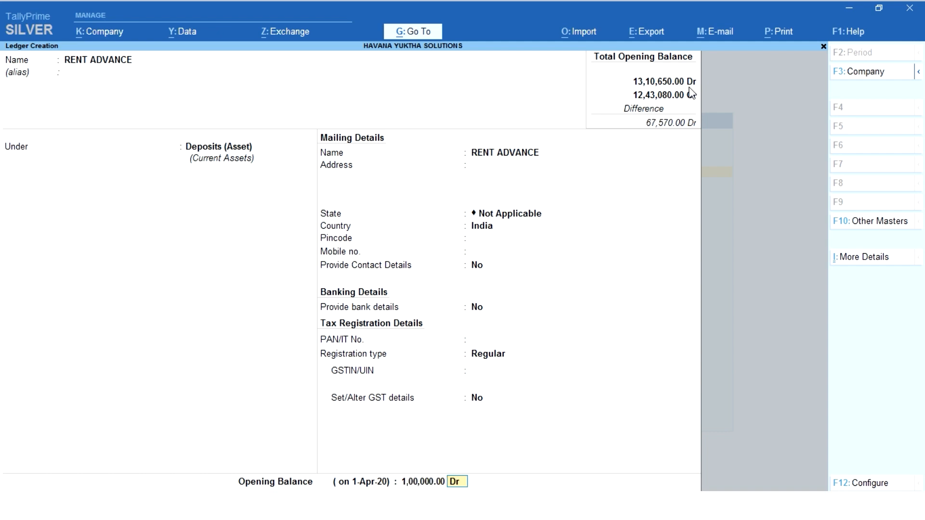
pyautogui.press('Return')
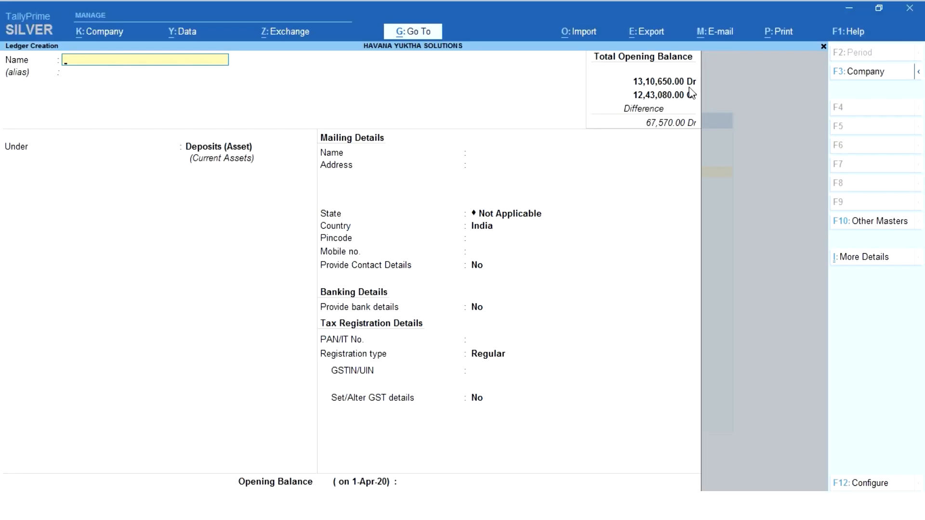
# - Name a new ledger RENT RECEVIED and place it under the Indirect Incomes group
pyautogui.write('RENT RECEVIED')
pyautogui.press('Return')
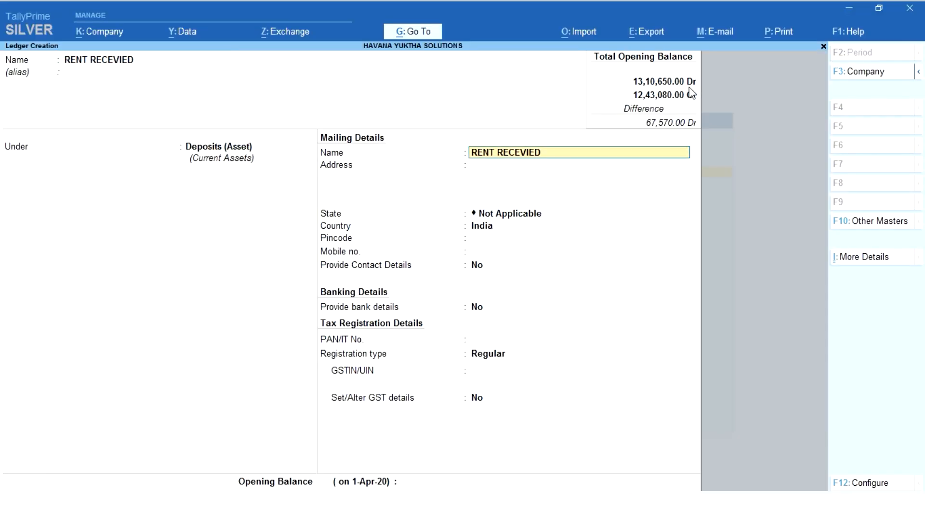
pyautogui.write('IN')
pyautogui.press('Down')
pyautogui.press('Down')
pyautogui.press('Down')
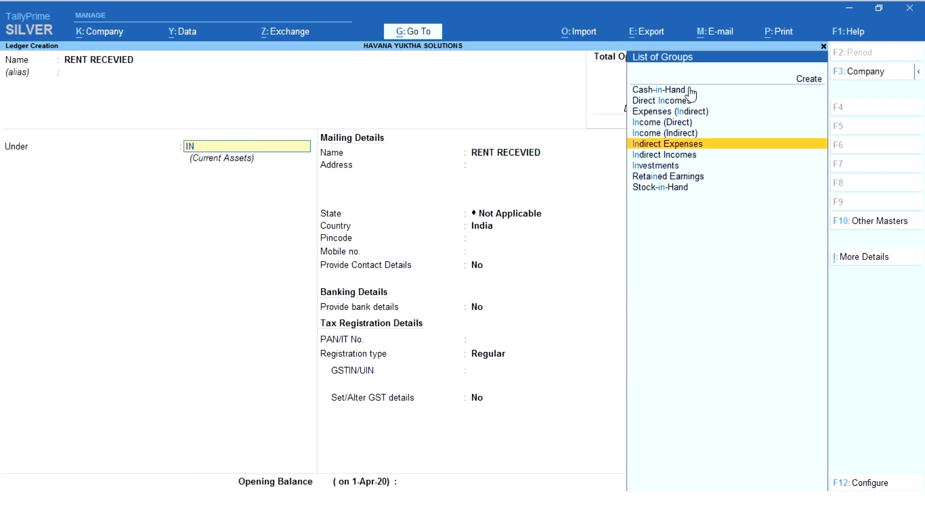
pyautogui.press('Return')
# - Keep the default type, GST, contact and bank settings for the RENT RECEVIED ledger and save it with a blank opening balance
pyautogui.press('Return')
pyautogui.press('Return')
pyautogui.press('Return')
pyautogui.press('Return')
pyautogui.press('Return')
pyautogui.press('Return')
pyautogui.press('Return')
pyautogui.press('Return')
pyautogui.press('Return')
pyautogui.press('Return')
pyautogui.press('Return')
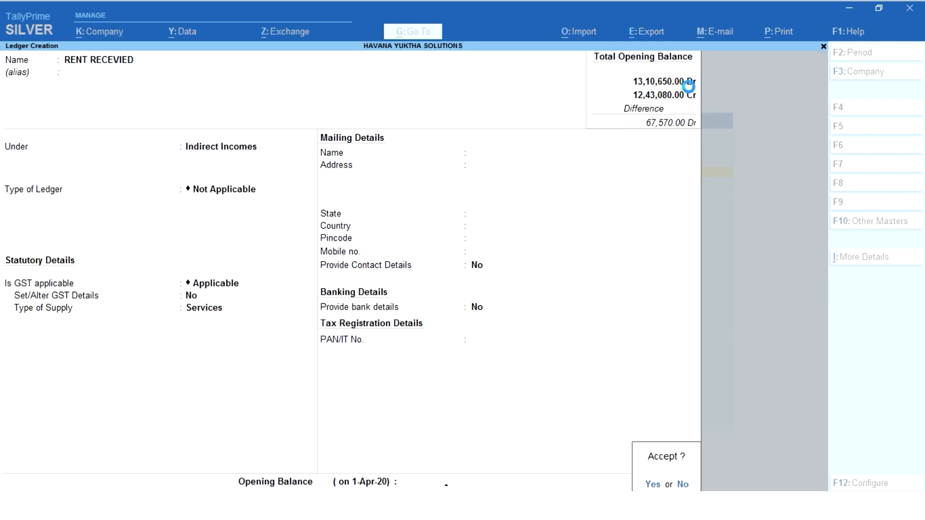
pyautogui.press('Return')
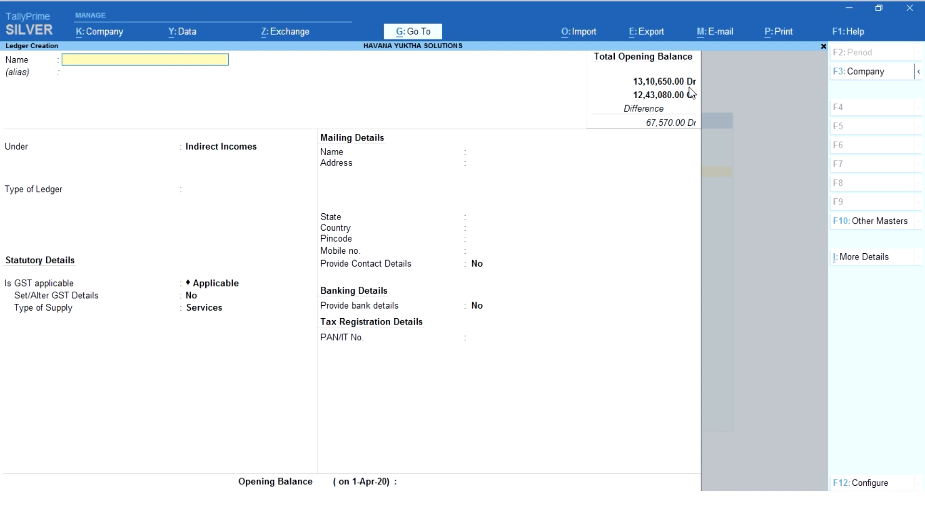
# - Leave ledger creation and open the RENT RECEVIED ledger for alteration
pyautogui.press('Escape')
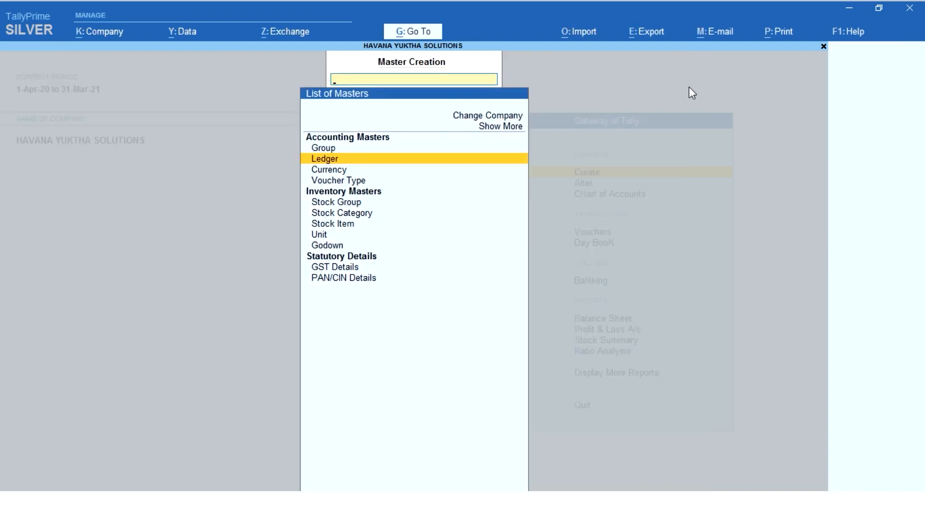
pyautogui.press('Escape')
pyautogui.press('Down')
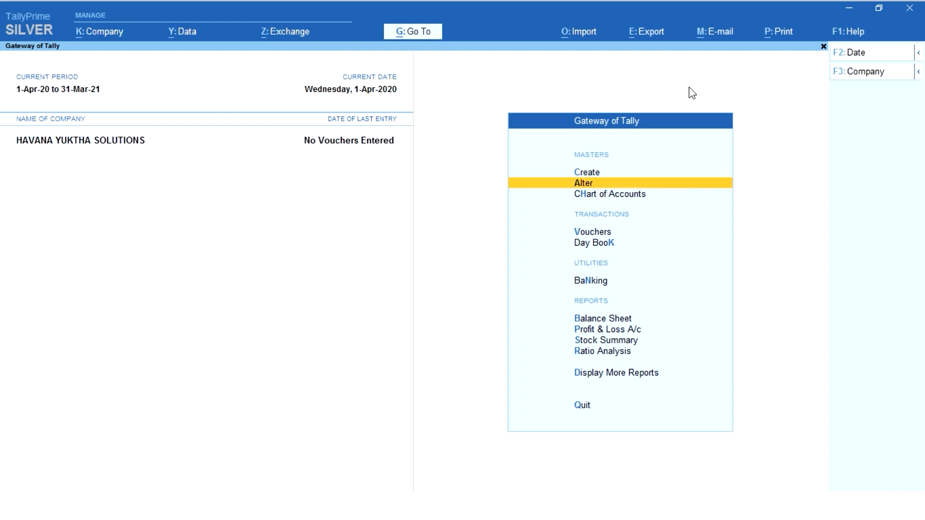
pyautogui.press('Return')
pyautogui.press('Down')
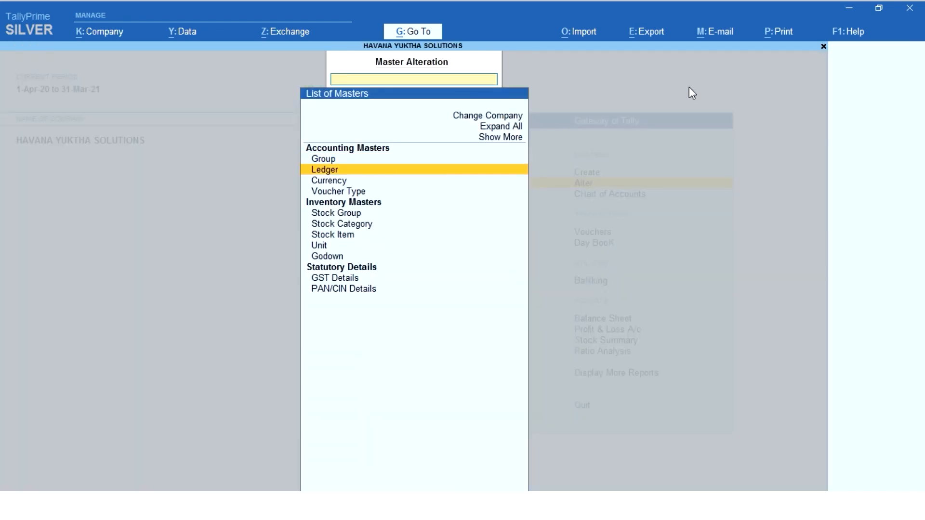
pyautogui.press('Return')
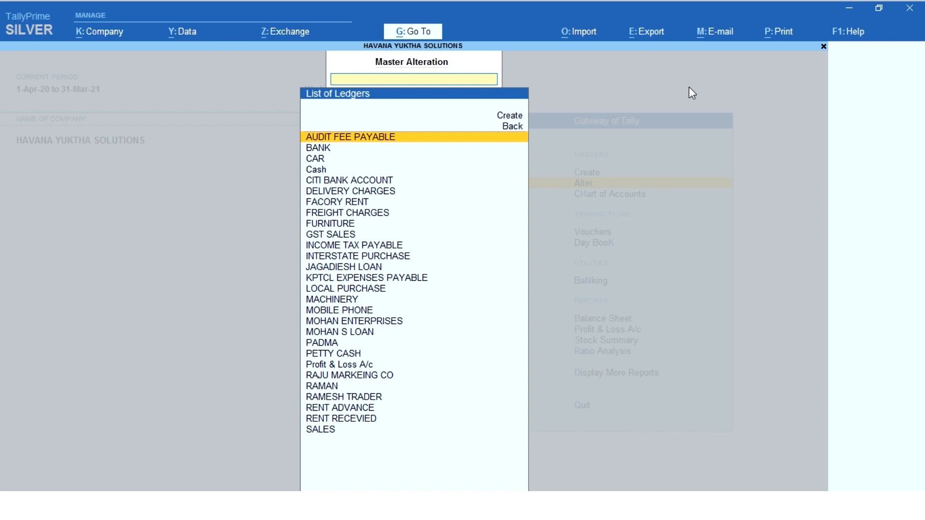
pyautogui.write('RE')
pyautogui.press('Down')
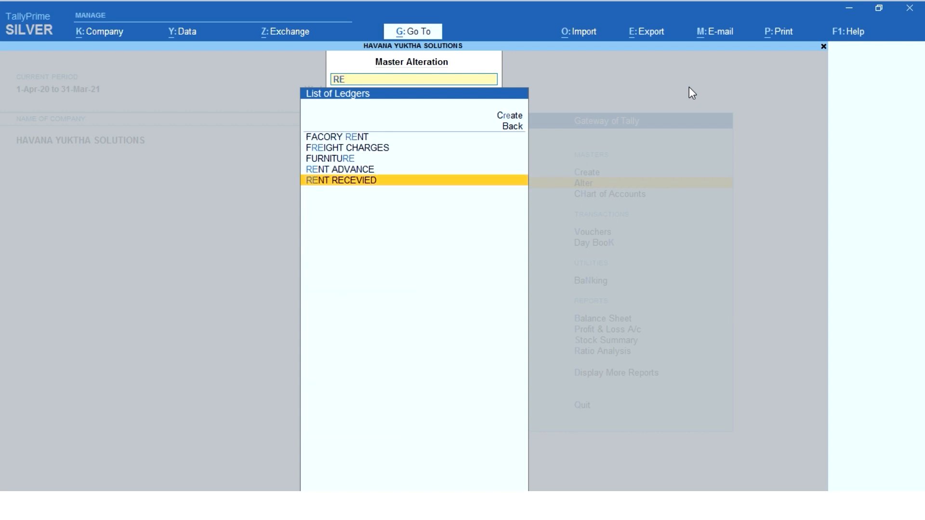
pyautogui.press('Return')
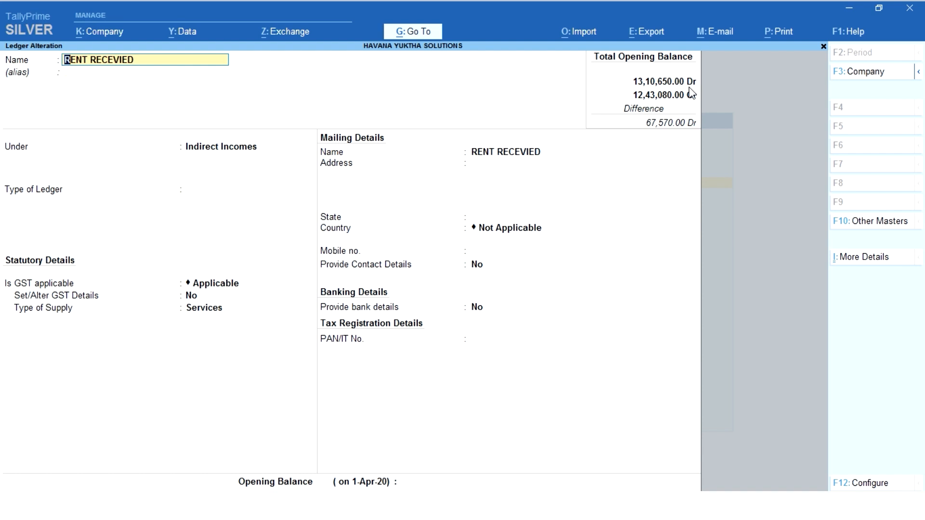
# - Set the RENT RECEVIED ledger's opening balance to 3,000 Cr and save the alteration
pyautogui.press('Return')
pyautogui.press('Return')
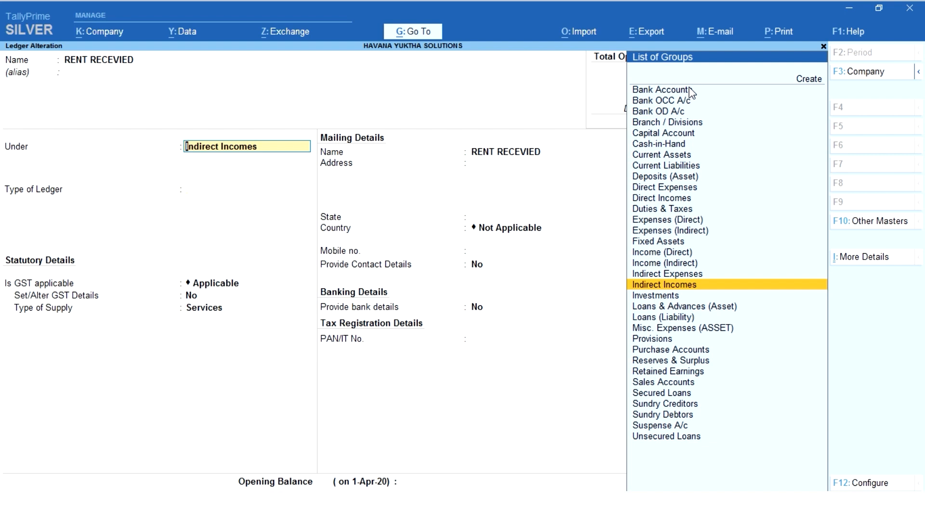
pyautogui.press('Return')
pyautogui.press('Return')
pyautogui.press('Return')
pyautogui.press('Return')
pyautogui.press('Return')
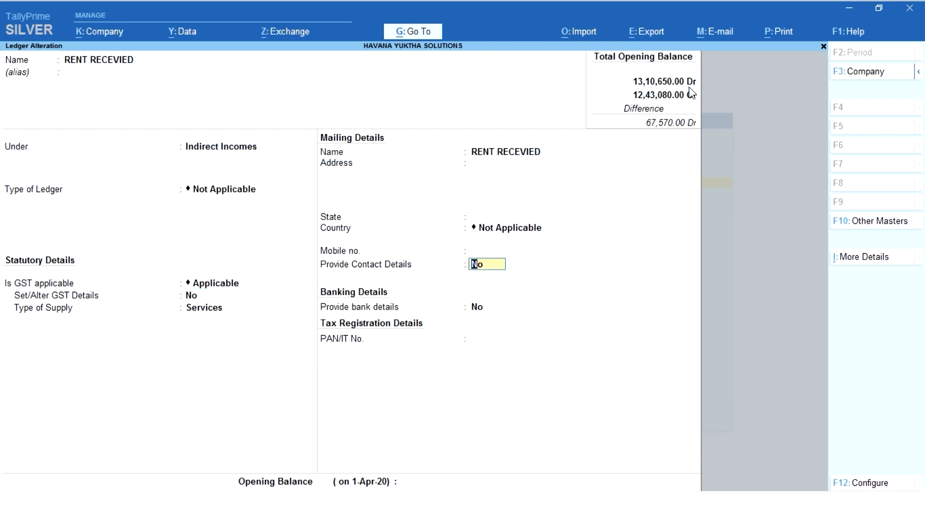
pyautogui.press('Return')
pyautogui.press('Return')
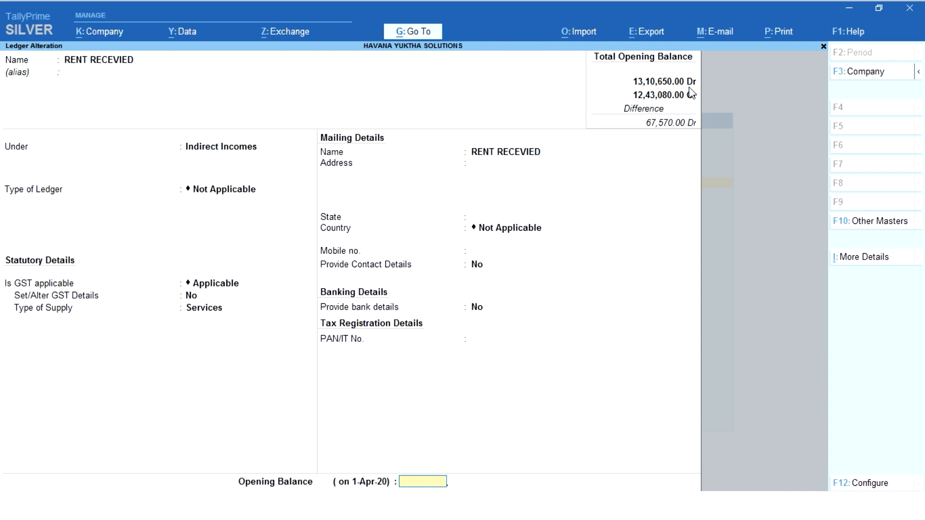
pyautogui.write('3,000')
pyautogui.press('Return')
pyautogui.press('Return')
pyautogui.press('Return')
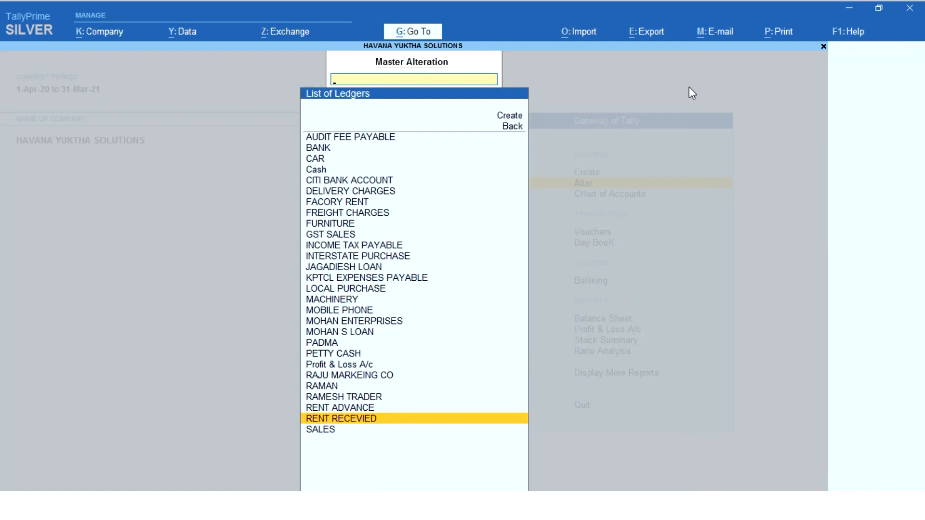
# - Leave ledger alteration and open a blank ledger creation form
pyautogui.press('Escape')
pyautogui.press('Up')
pyautogui.press('Return')
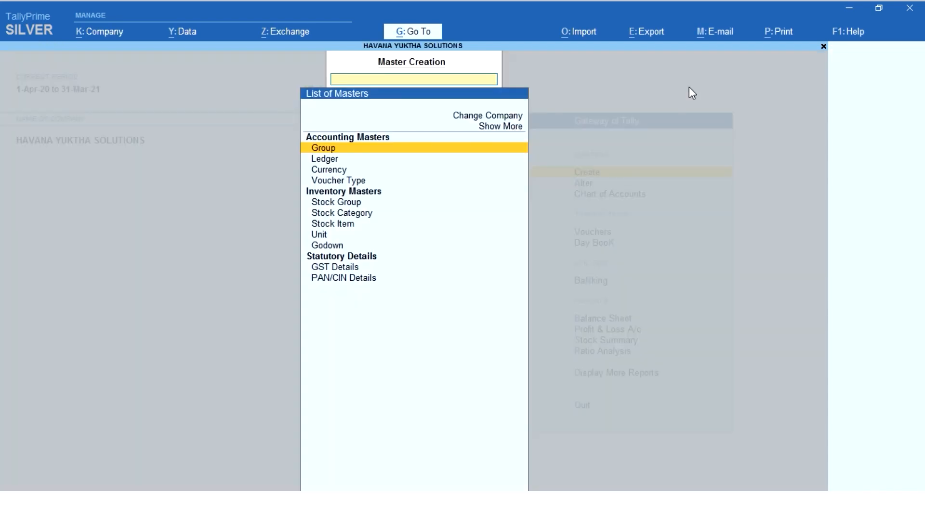
pyautogui.press('Down')
pyautogui.press('Return')
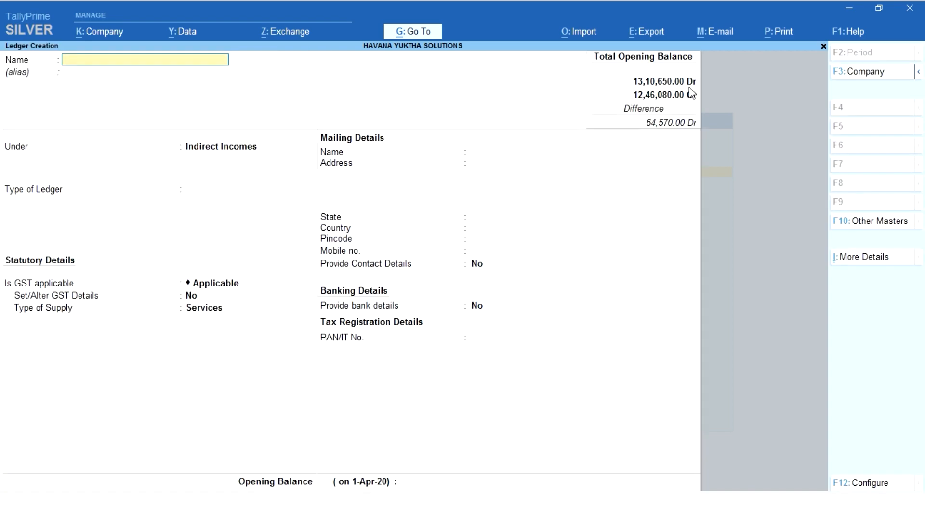
# - Check the next entry in the ledger table, name the new ledger RISHI TECHNICS and place it under the Sundry Creditors group
pyautogui.hotkey('alt', 'Tab')
pyautogui.press('Right')
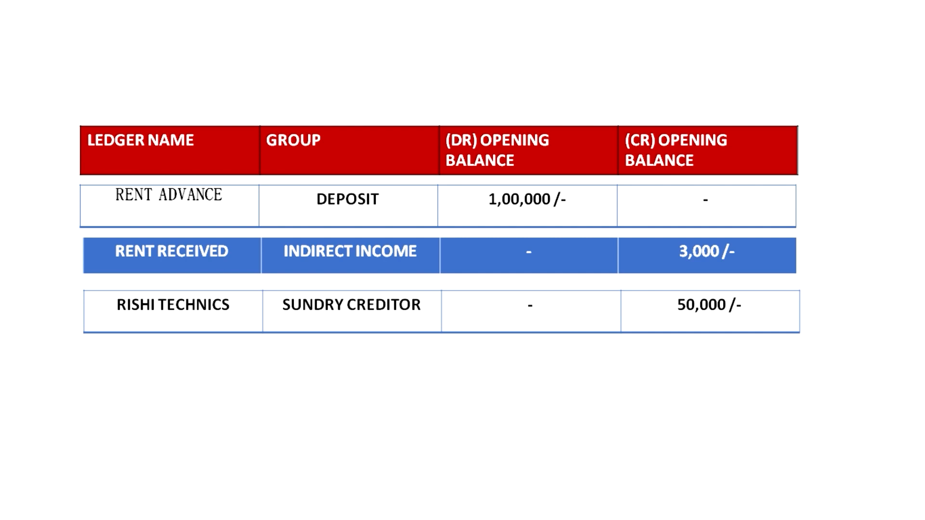
pyautogui.hotkey('alt', 'Tab')
pyautogui.write('RIS')
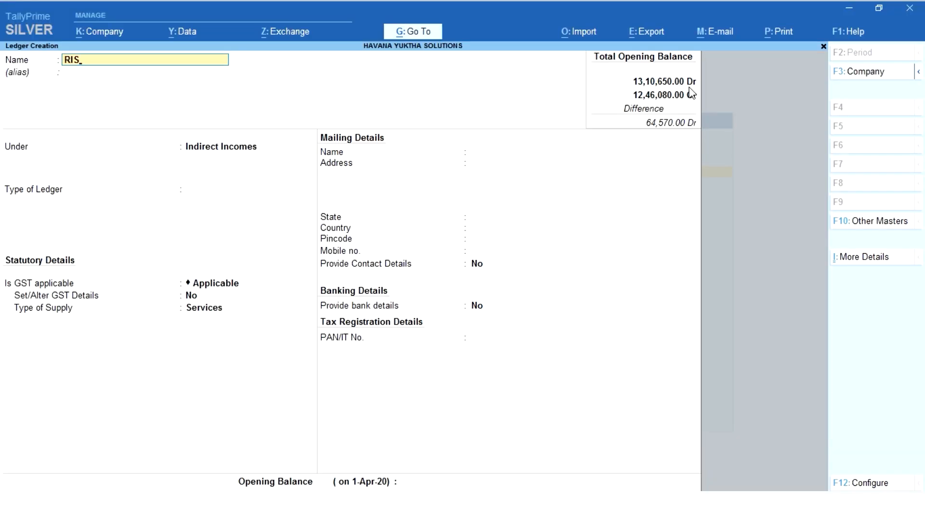
pyautogui.write('HI TECHNICS')
pyautogui.press('Return')
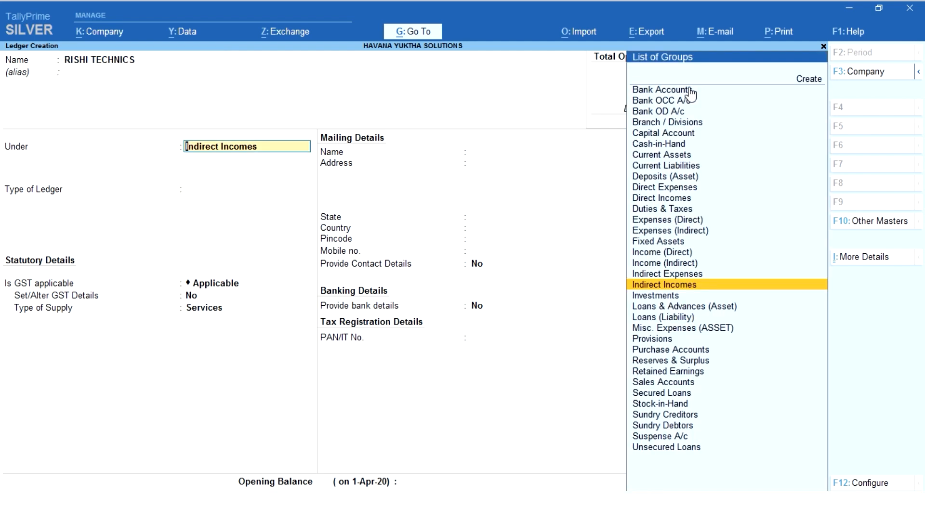
pyautogui.write('CR')
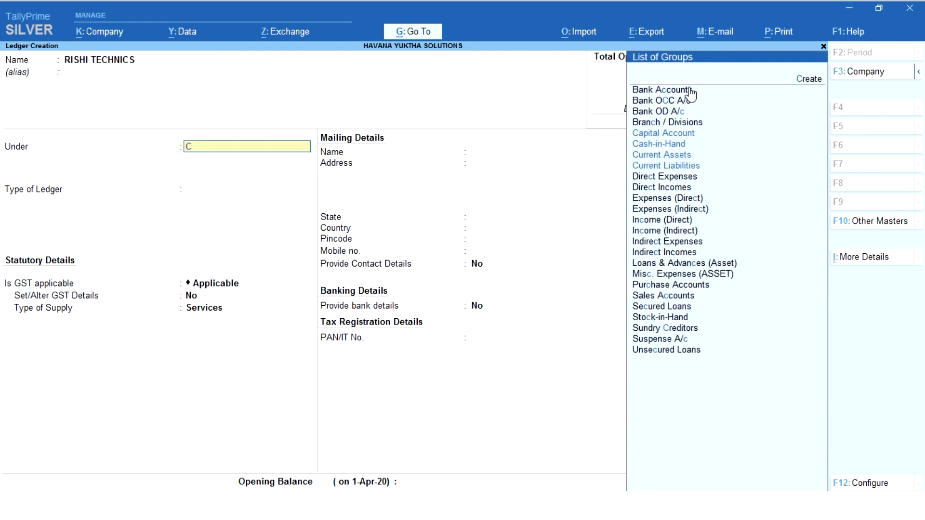
pyautogui.click(692, 91)
# - Keep the default mailing, banking and tax registration details for the RISHI TECHNICS ledger
pyautogui.press('Return')
pyautogui.press('Return')
pyautogui.press('Return')
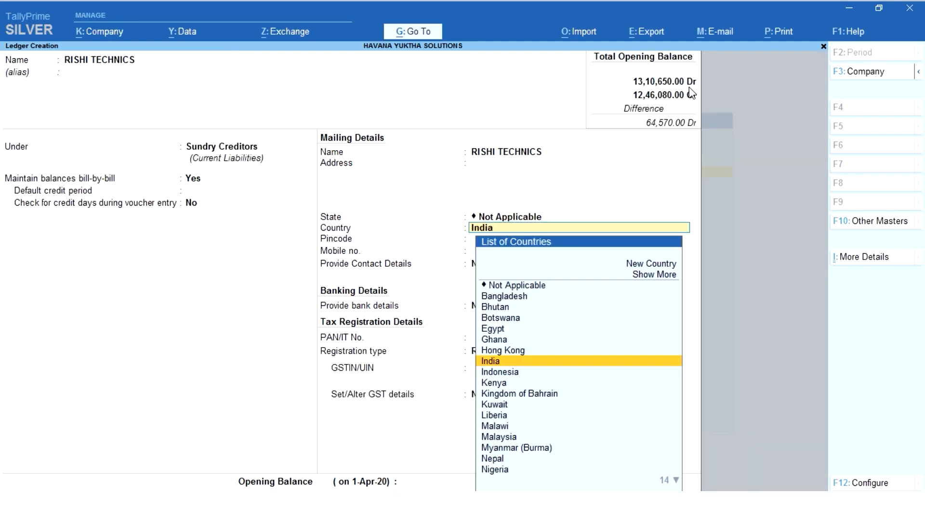
pyautogui.press('Return')
pyautogui.press('Return')
pyautogui.press('Return')
pyautogui.press('Return')
pyautogui.press('Return')
pyautogui.press('Return')
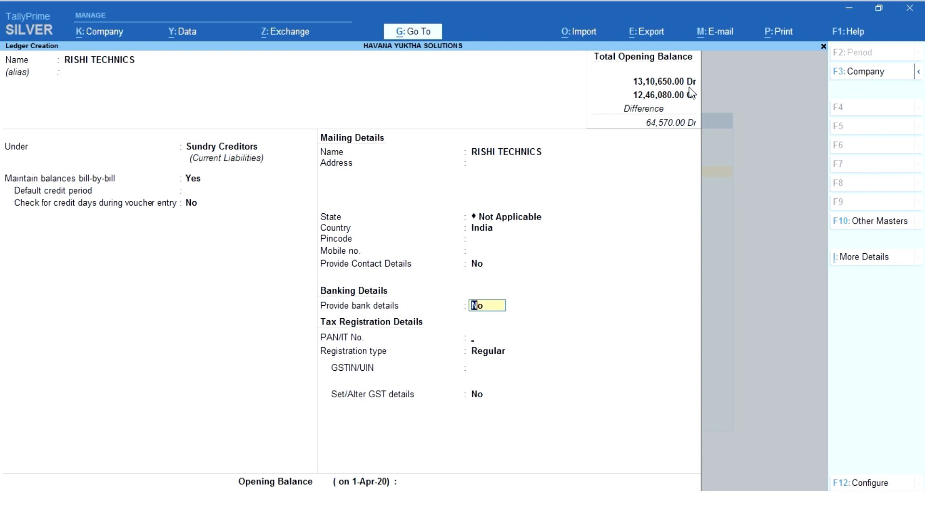
pyautogui.press('Return')
pyautogui.press('Return')
# - Set the RISHI TECHNICS ledger's opening balance to 50,000 Cr and save the ledger
pyautogui.write('50000')
pyautogui.press('Return')
pyautogui.press('Return')
pyautogui.press('Return')
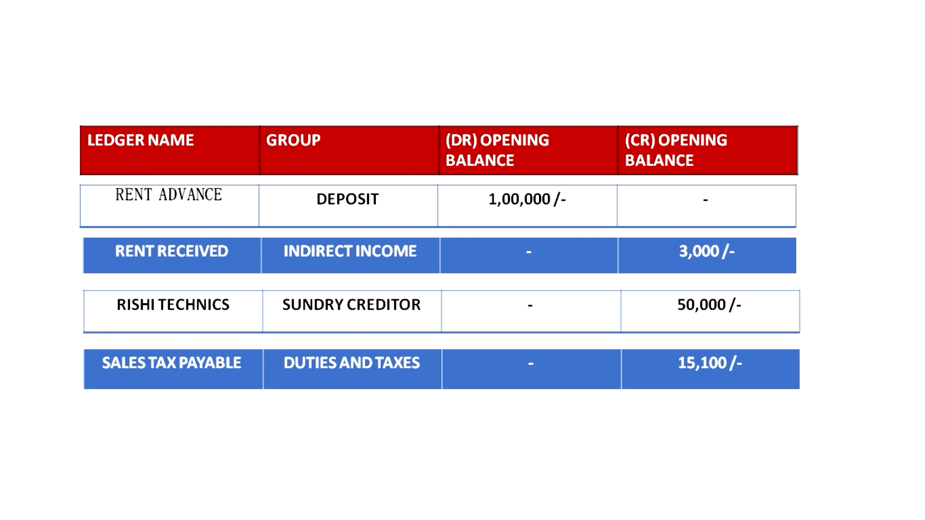
# - Name a new ledger SALES TAX PAYABLE and place it under the Duties & Taxes group
pyautogui.write('SALES')
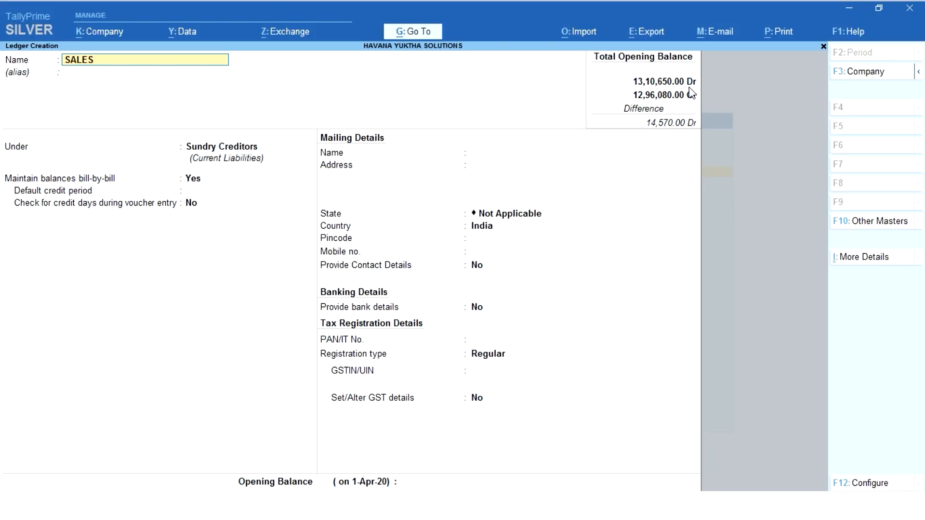
pyautogui.write(' TAX PAYABLE')
pyautogui.press('Return')
pyautogui.press('Return')
pyautogui.write('DU')
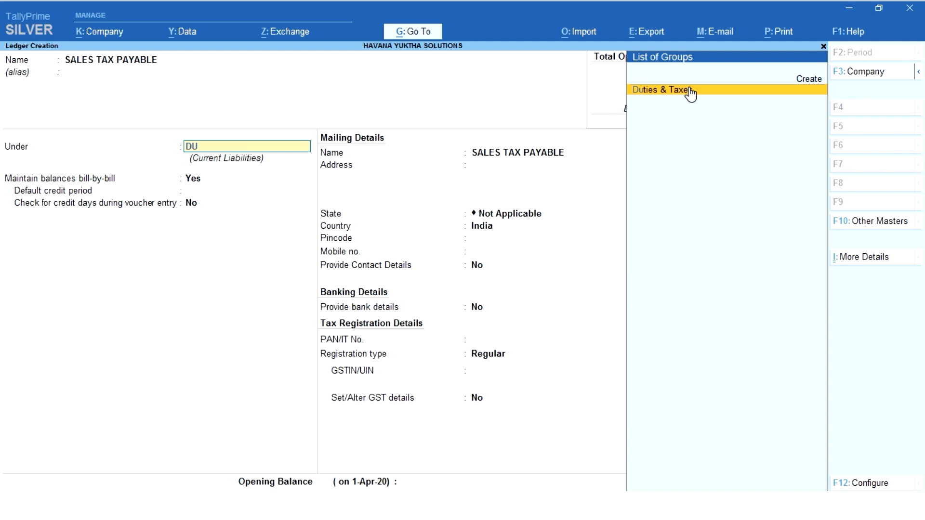
pyautogui.press('Return')
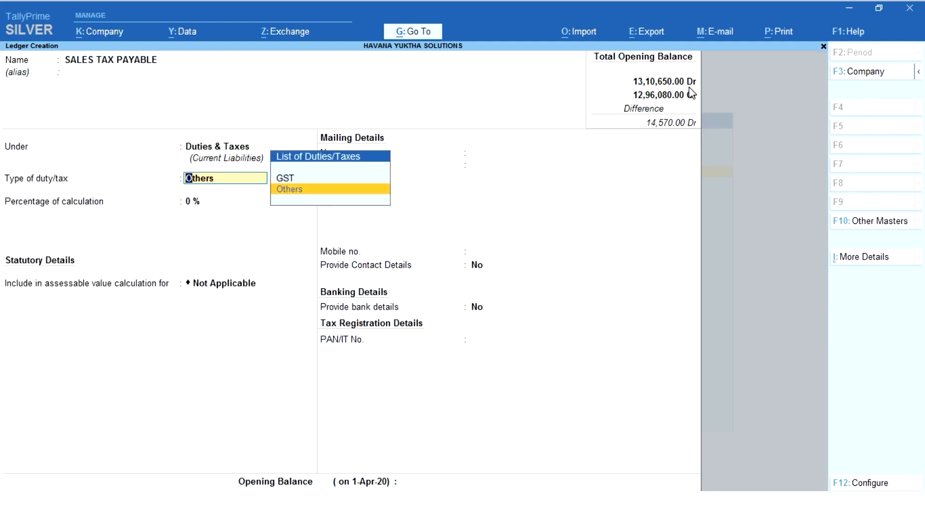
# - Keep Others as the duty type for SALES TAX PAYABLE, set its opening balance to 15,100 Cr and save the ledger
pyautogui.press('Return')
pyautogui.press('Return')
pyautogui.write('15100')
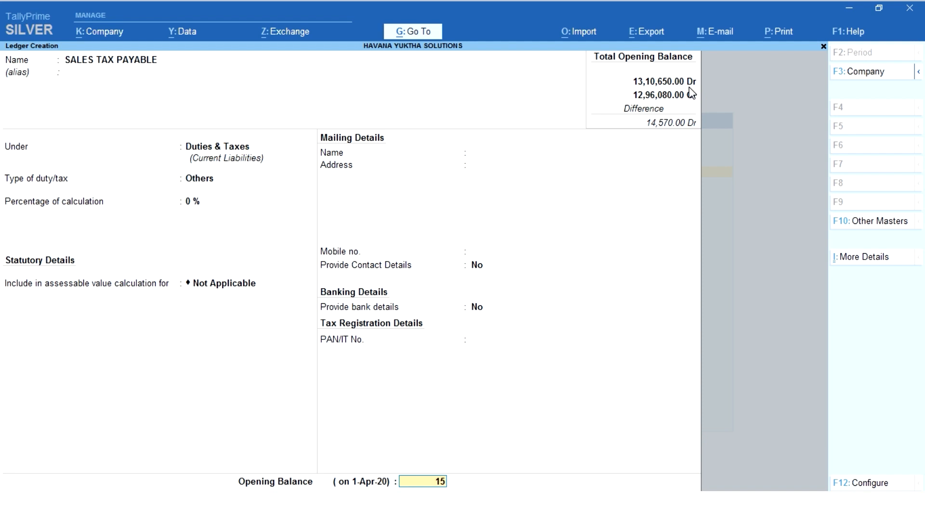
pyautogui.press('Return')
pyautogui.press('Return')
pyautogui.press('Return')
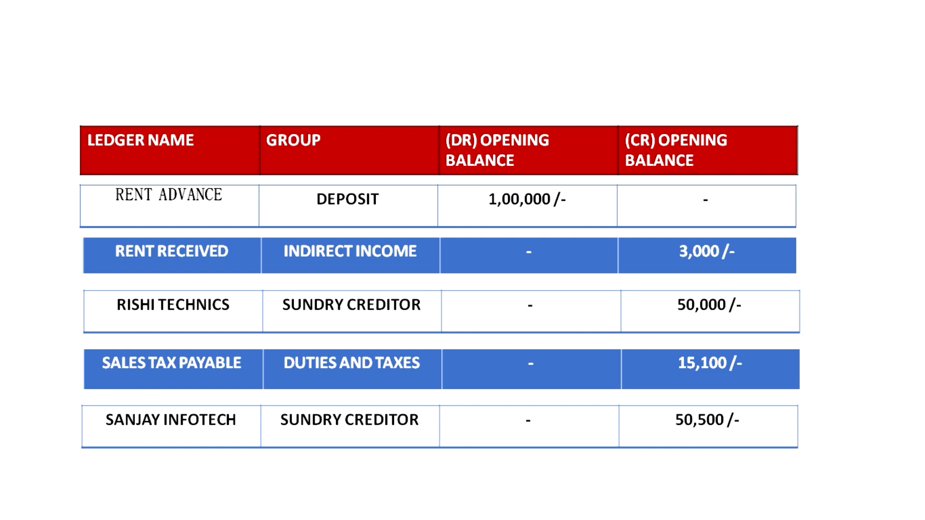
# - Name a new ledger SANJAY INFOTECH and place it under the Sundry Creditors group
pyautogui.write('SANJAY INFOT')
pyautogui.write('ECH')
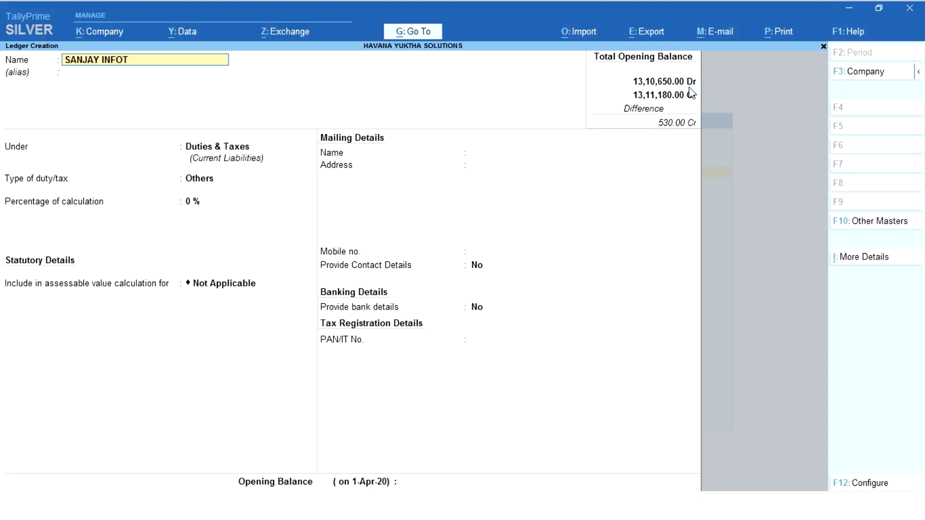
pyautogui.press('Return')
pyautogui.press('Return')
pyautogui.write('CR')
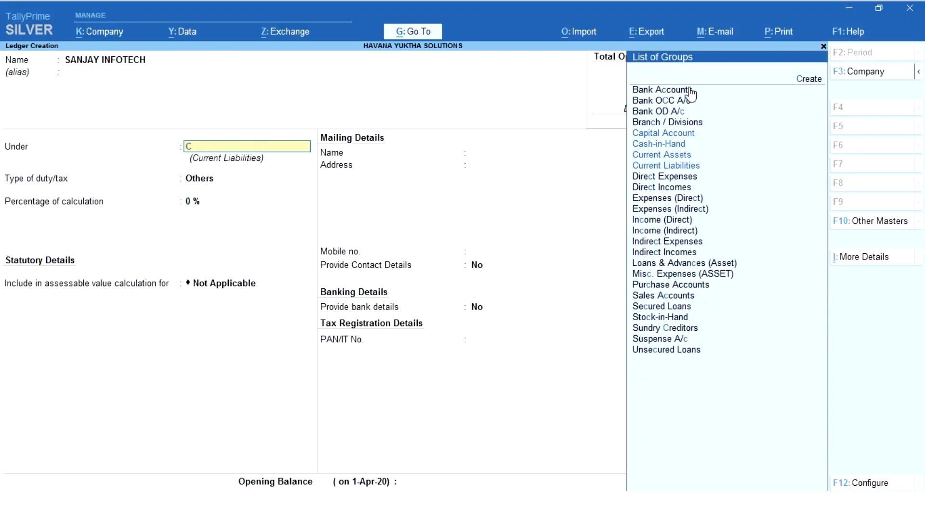
pyautogui.press('Return')
# - Keep the default bill-by-bill, mailing, banking and tax registration details for the SANJAY INFOTECH ledger
pyautogui.press('Return')
pyautogui.press('Return')
pyautogui.press('Return')
pyautogui.press('Return')
pyautogui.press('Return')
pyautogui.press('Return')
pyautogui.press('Return')
pyautogui.press('Return')
pyautogui.press('Return')
pyautogui.press('Return')
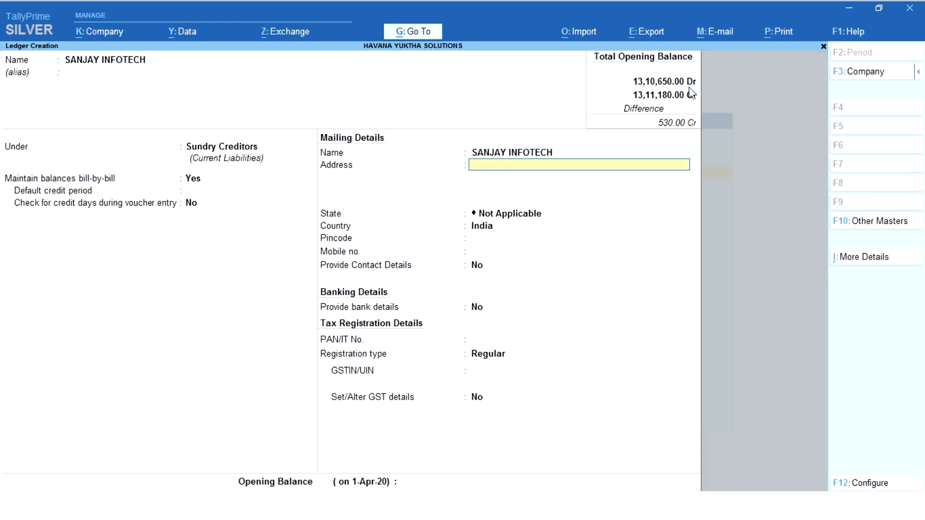
pyautogui.press('Return')
pyautogui.press('Return')
pyautogui.press('Return')
pyautogui.press('Return')
pyautogui.press('Return')
pyautogui.press('Return')
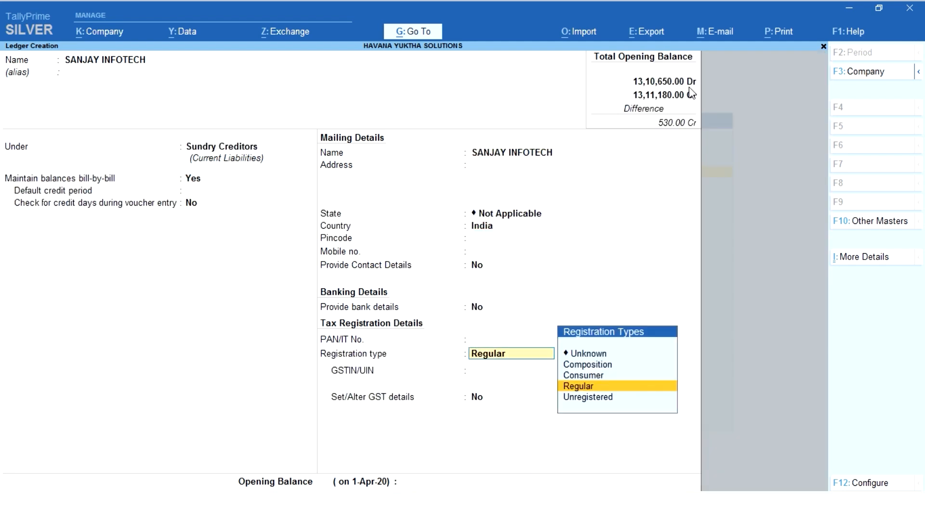
# - Set the SANJAY INFOTECH ledger's opening balance to 50,500 Cr and save the ledger
pyautogui.write('50500')
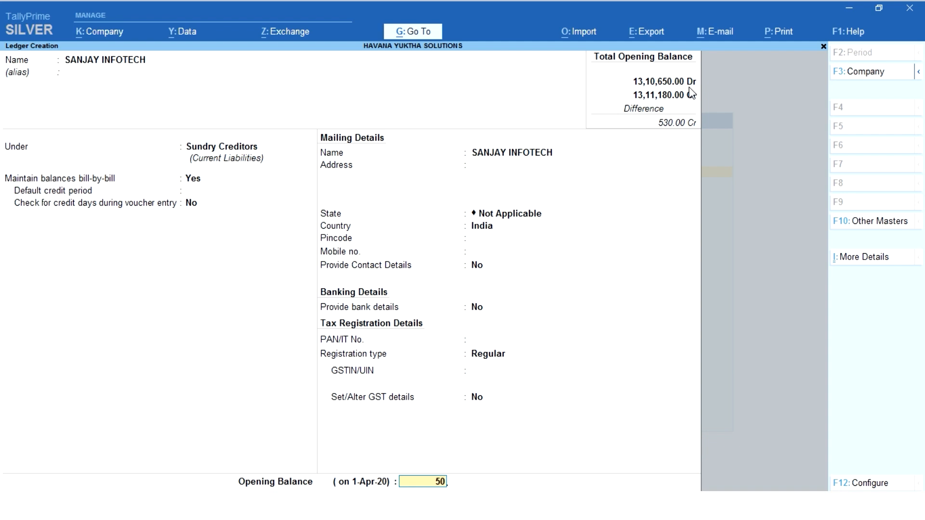
pyautogui.press('Return')
pyautogui.hotkey('ctrl', 'a')
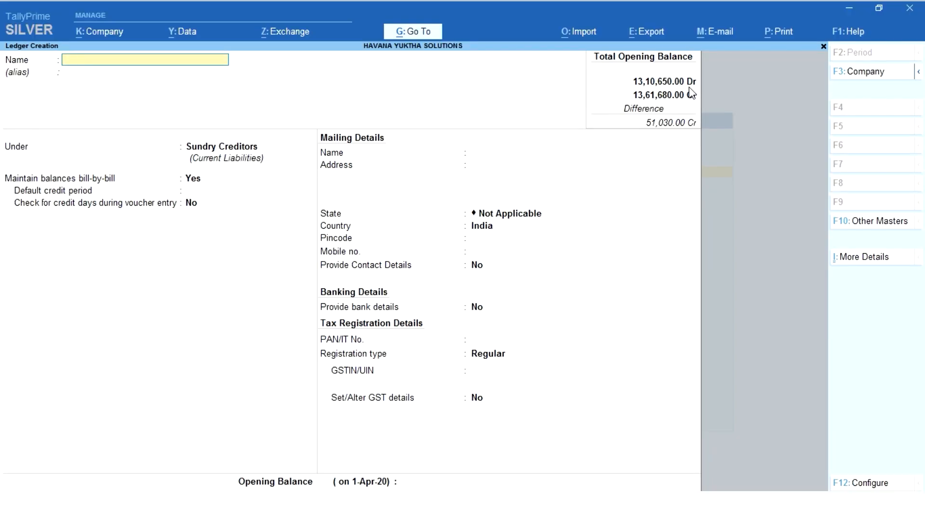
# - Name a new ledger SHAM ENERPRIES and keep it under Sundry Creditors with the default bill-by-bill, state and country settings
pyautogui.write('SHAM ENERPRIES')
pyautogui.press('Return')
pyautogui.press('Return')
pyautogui.press('Return')
pyautogui.press('Return')
pyautogui.press('Return')
pyautogui.press('Return')
pyautogui.press('Return')
pyautogui.press('Return')
pyautogui.press('Return')
pyautogui.press('Return')
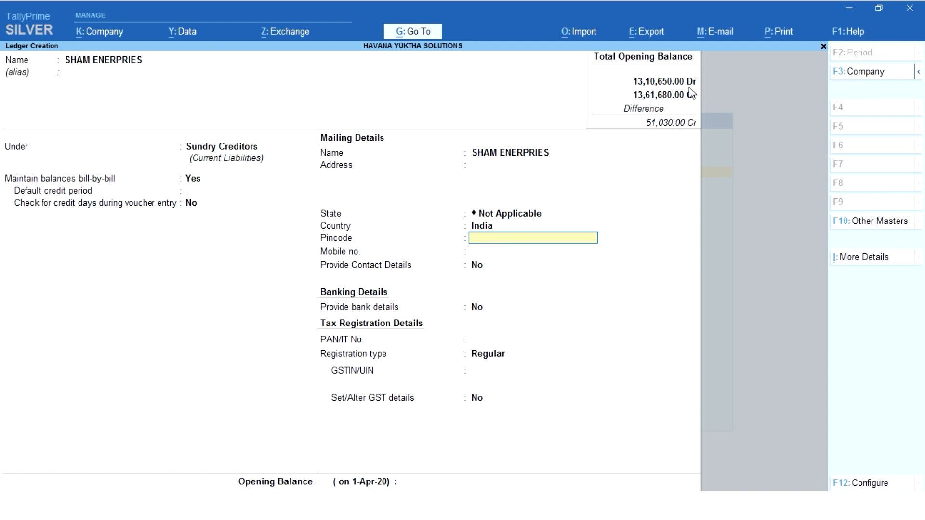
# - Check the ledger list for SHAM ENTERPRISES and keep the default contact, banking and tax registration details
pyautogui.hotkey('alt', 'Tab')
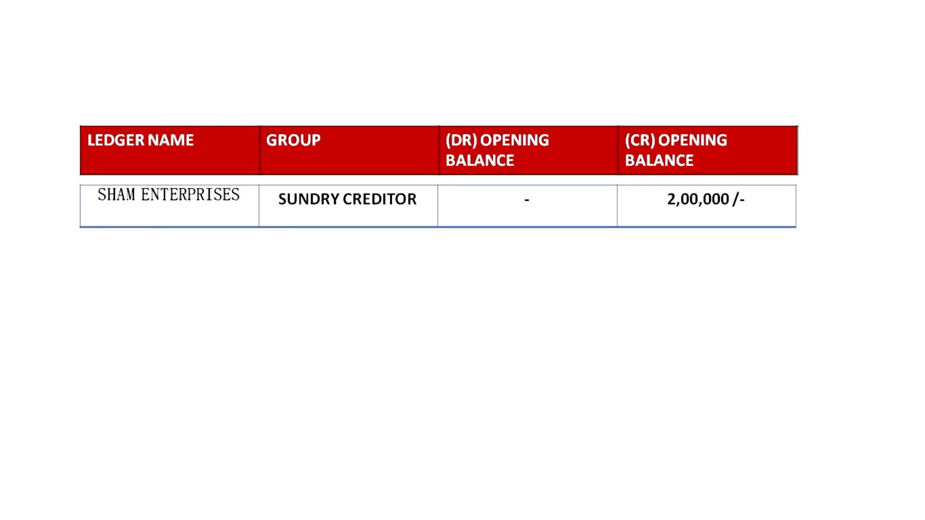
pyautogui.hotkey('alt', 'Tab')
pyautogui.press('Return')
pyautogui.press('Return')
pyautogui.press('Return')
pyautogui.press('Return')
pyautogui.press('Return')
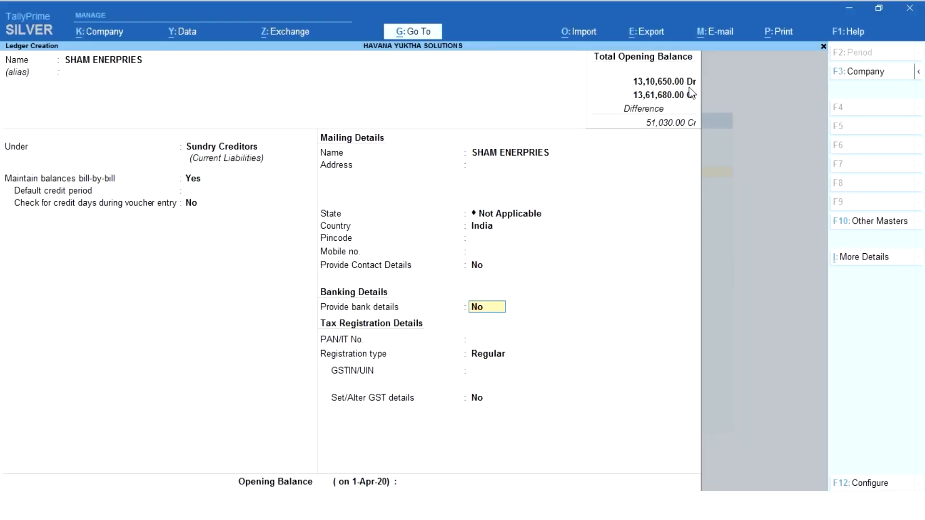
pyautogui.press('Return')
pyautogui.press('Return')
pyautogui.press('Return')
pyautogui.press('Return')
# - Set the SHAM ENERPRIES ledger's opening balance to 2,00,000 Cr and save the ledger
pyautogui.write('2,00,000')
pyautogui.press('Return')
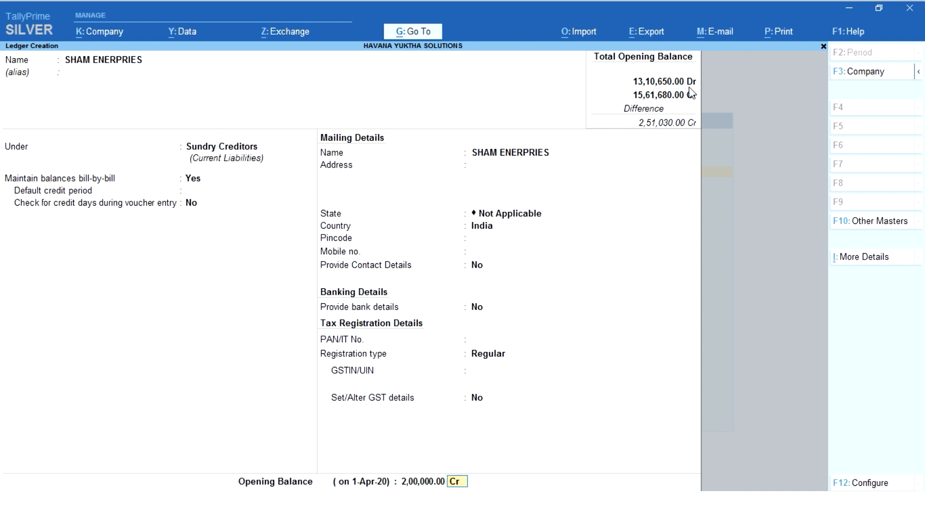
pyautogui.press('Return')
pyautogui.press('Return')
pyautogui.press('Return')
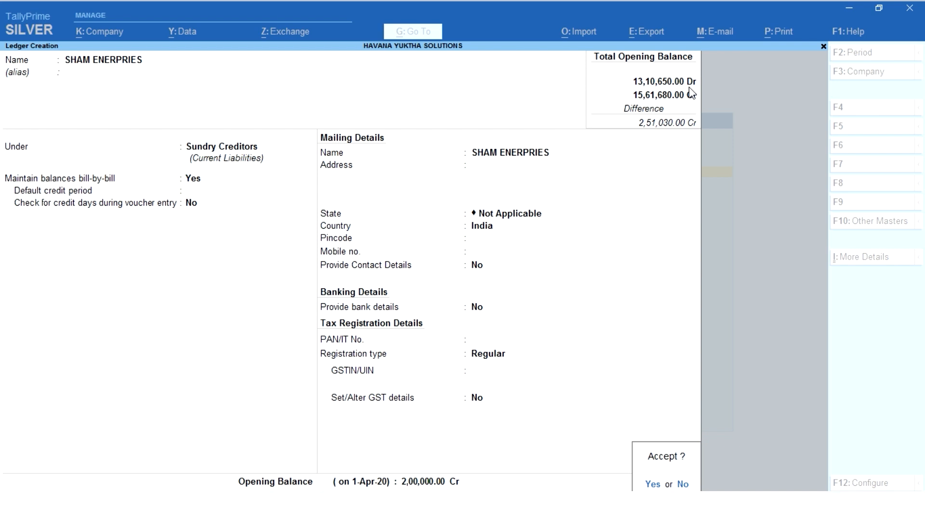
pyautogui.press('Return')
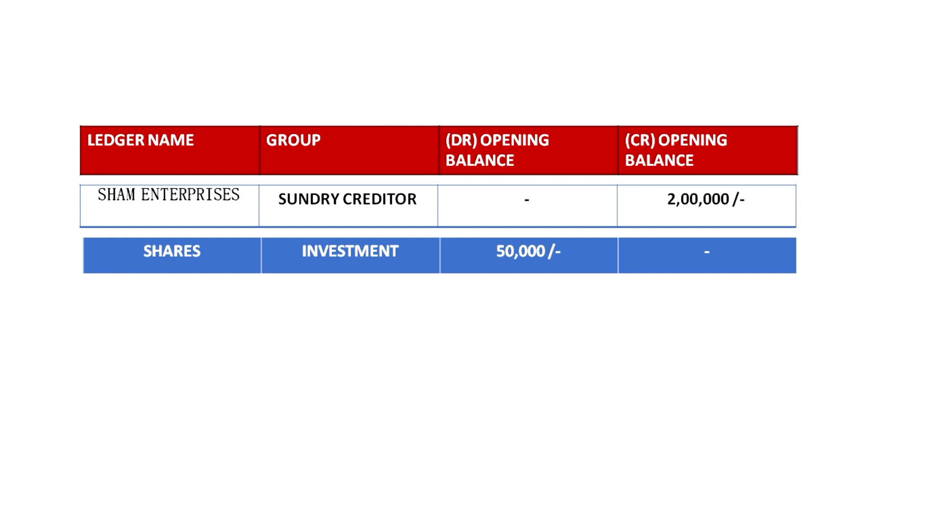
# - Name a new ledger SHARE and place it under the Investments group
pyautogui.write('SHARE')
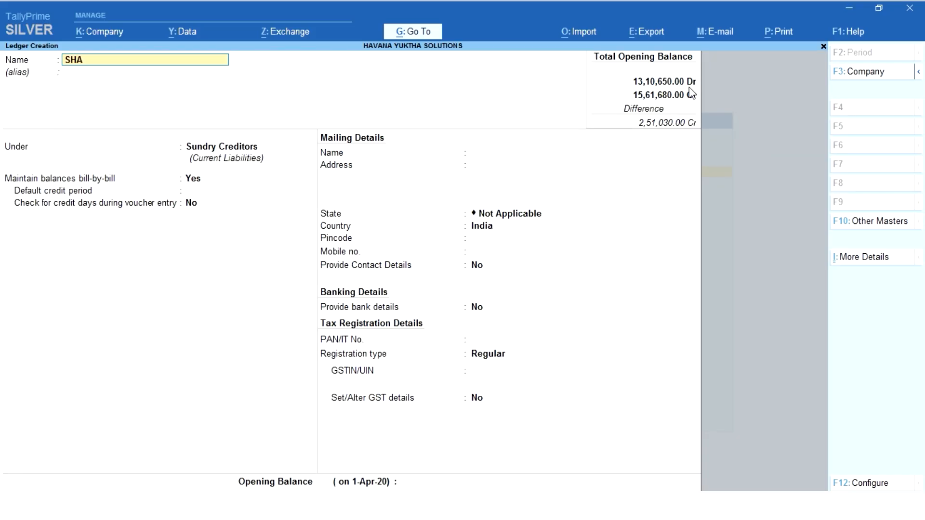
pyautogui.press('Return')
pyautogui.write('in')
pyautogui.press('Down')
pyautogui.press('Down')
pyautogui.press('Down')
pyautogui.press('Down')
pyautogui.press('Down')
pyautogui.press('Down')
pyautogui.press('Down')
pyautogui.press('Return')
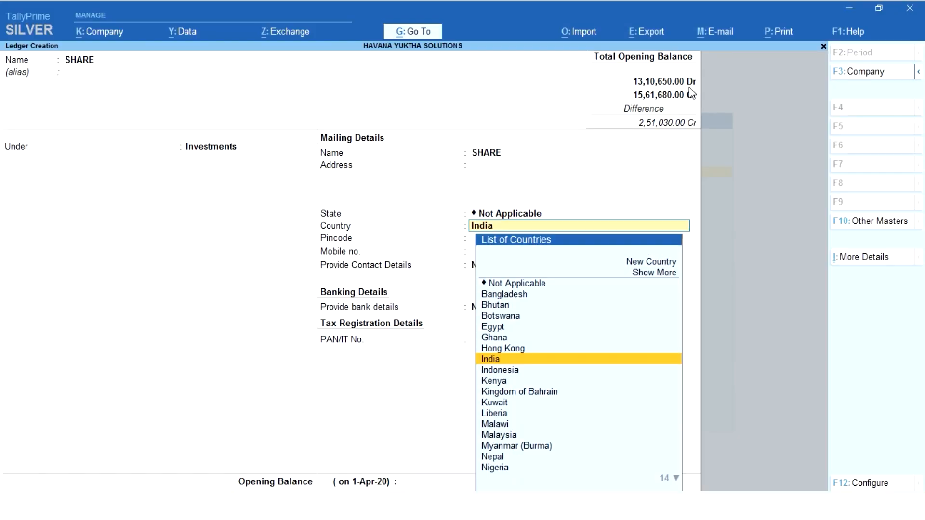
# - Keep the default details for the SHARE ledger, set its opening balance to 50,000 Dr and save it
pyautogui.press('Return')
pyautogui.press('Return')
pyautogui.press('Return')
pyautogui.press('Return')
pyautogui.press('Return')
pyautogui.press('Return')
pyautogui.write('50000')
pyautogui.hotkey('ctrl', 'a')
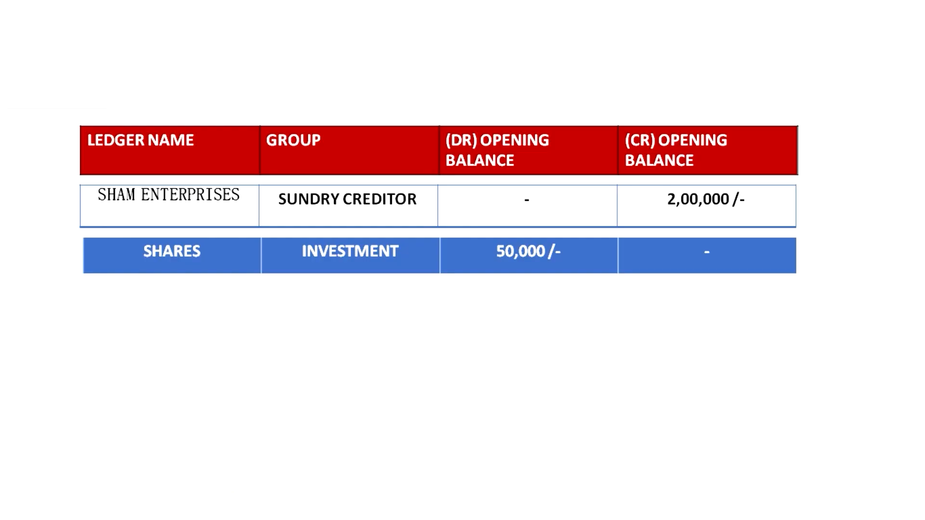
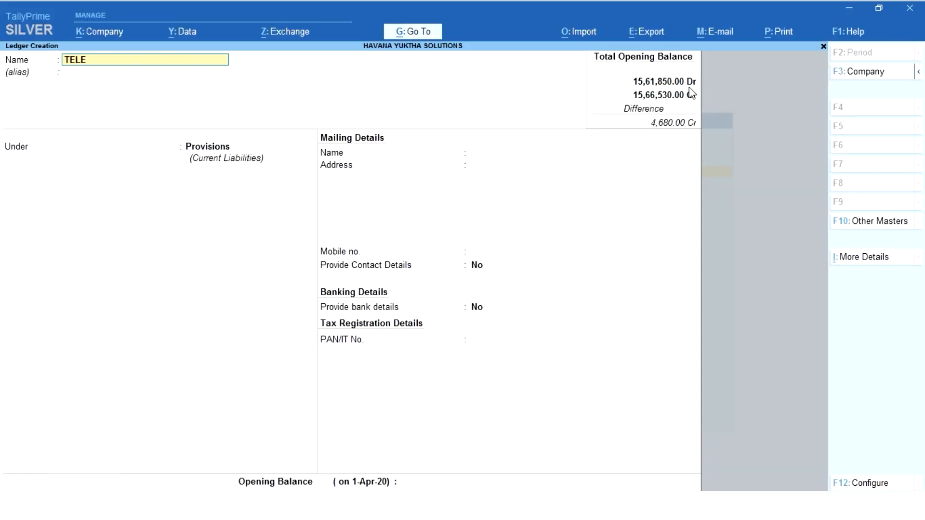
# - Name the new ledger TELEPHONE DEPOSIT and place it under the Deposits (Asset) group
pyautogui.write('PHONE DEPOSIT')
pyautogui.press('Return')
pyautogui.press('Return')
pyautogui.write('DE')
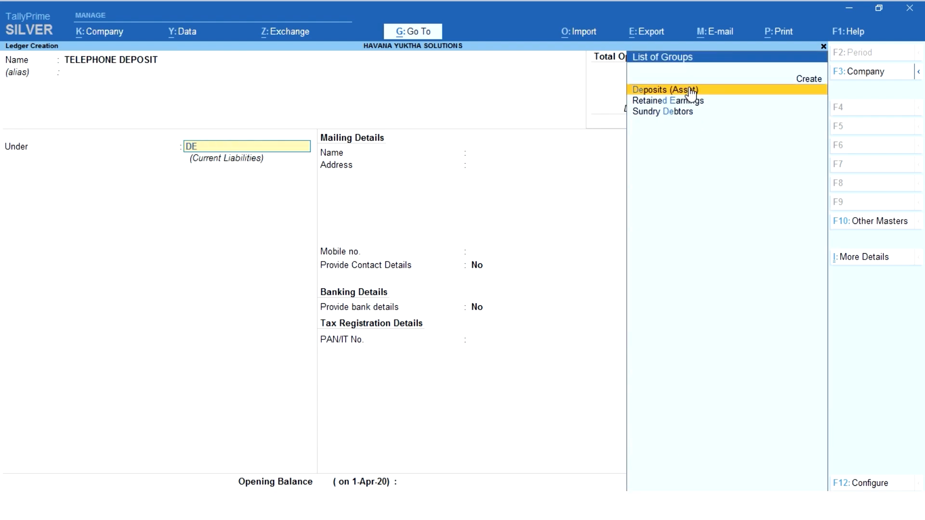
pyautogui.click(692, 90)
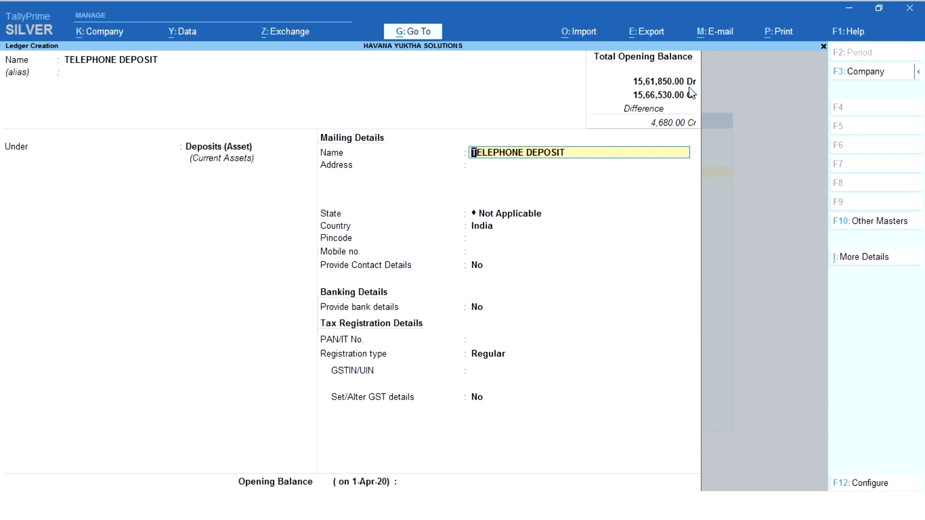
# - Keep the default mailing, banking and tax registration details for the TELEPHONE DEPOSIT ledger
pyautogui.press('Return')
pyautogui.press('Return')
pyautogui.press('Return')
pyautogui.press('Return')
pyautogui.press('Return')
pyautogui.press('Return')
pyautogui.press('Return')
pyautogui.press('Return')
pyautogui.press('Return')
pyautogui.press('Return')
pyautogui.press('Return')
pyautogui.press('Return')
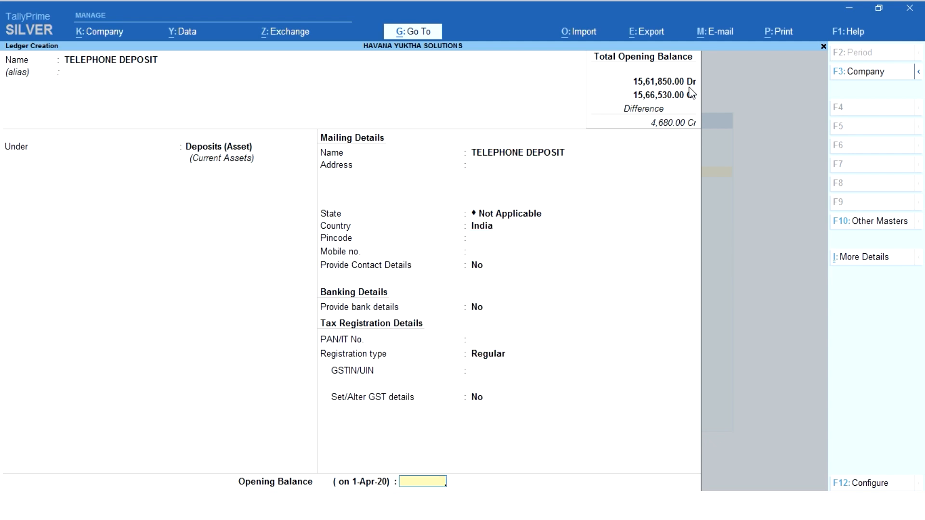
# - Set the TELEPHONE DEPOSIT ledger's opening balance to 2,000 Dr and save the ledger
pyautogui.write('2000')
pyautogui.press('Return')
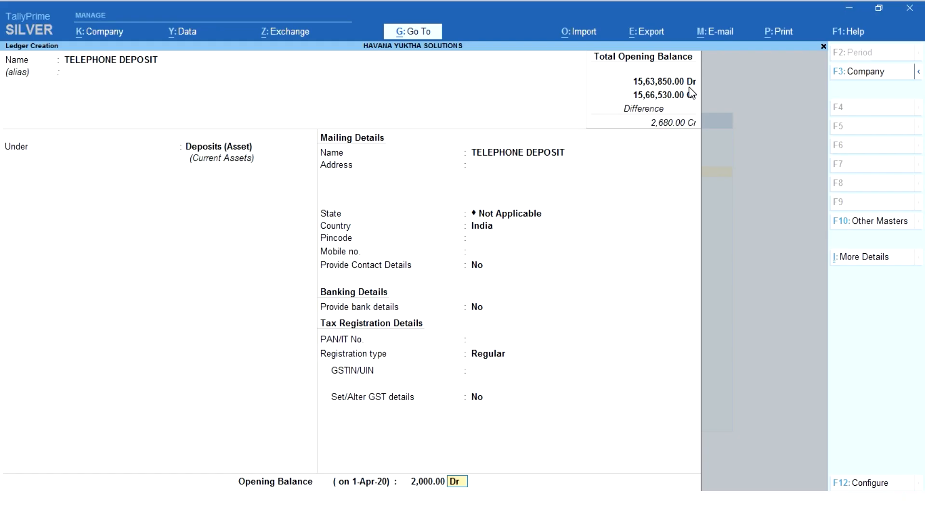
pyautogui.press('Return')
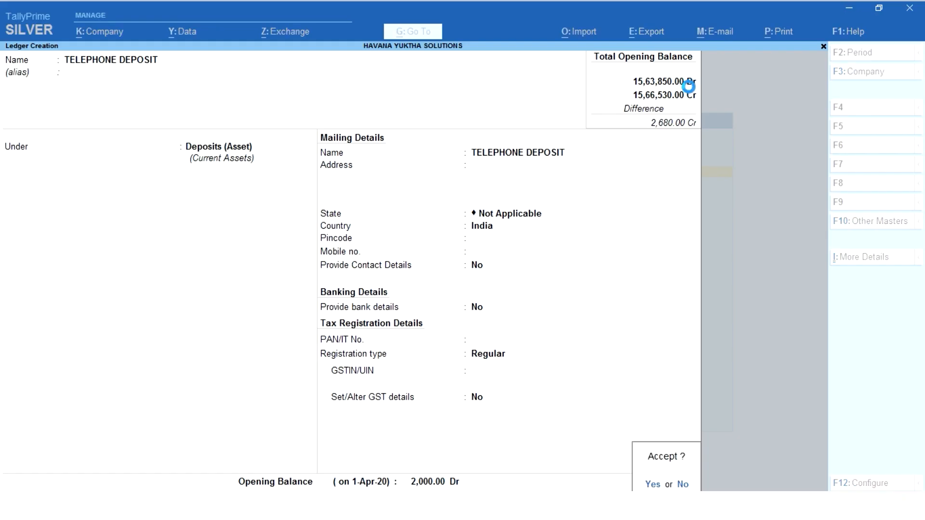
pyautogui.press('Return')
# - Name a new ledger VIGNESH AND CO and place it under the Sundry Creditors group
pyautogui.write('VIGNESH AND CO')
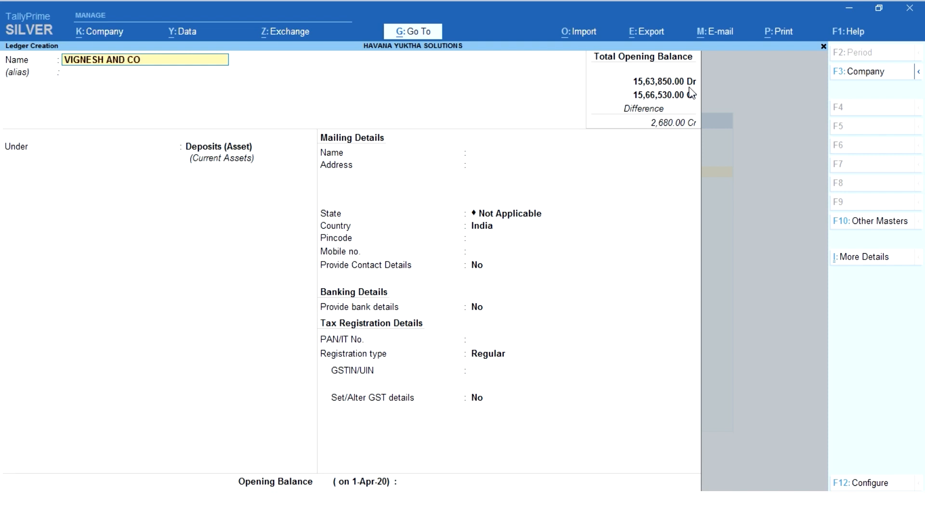
pyautogui.press('Return')
pyautogui.write('CR')
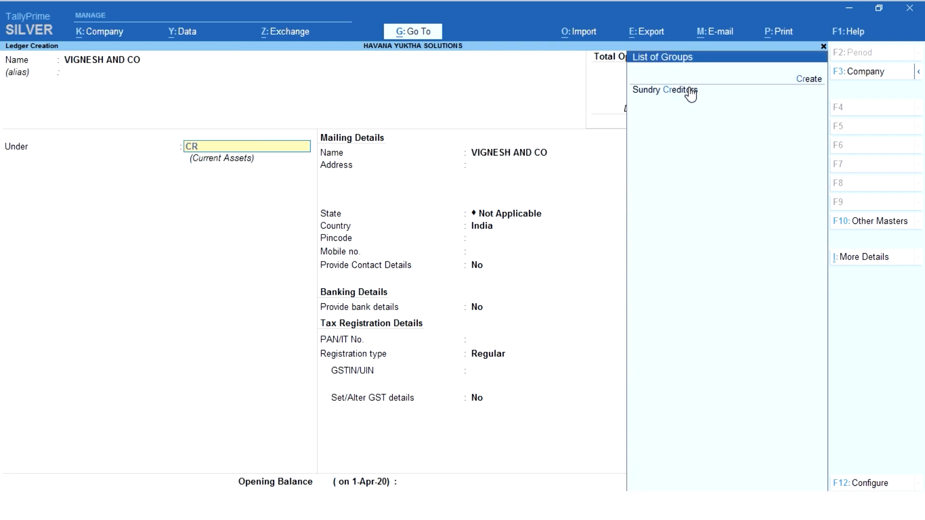
pyautogui.press('Return')
# - Keep the default bill-by-bill, mailing, banking and tax registration details for the VIGNESH AND CO ledger
pyautogui.press('Return')
pyautogui.press('Return')
pyautogui.press('Return')
pyautogui.press('Return')
pyautogui.press('Return')
pyautogui.press('Return')
pyautogui.press('Return')
pyautogui.press('Return')
pyautogui.press('Return')
pyautogui.press('Return')
pyautogui.press('Return')
pyautogui.press('Return')
pyautogui.press('Return')
pyautogui.press('Return')
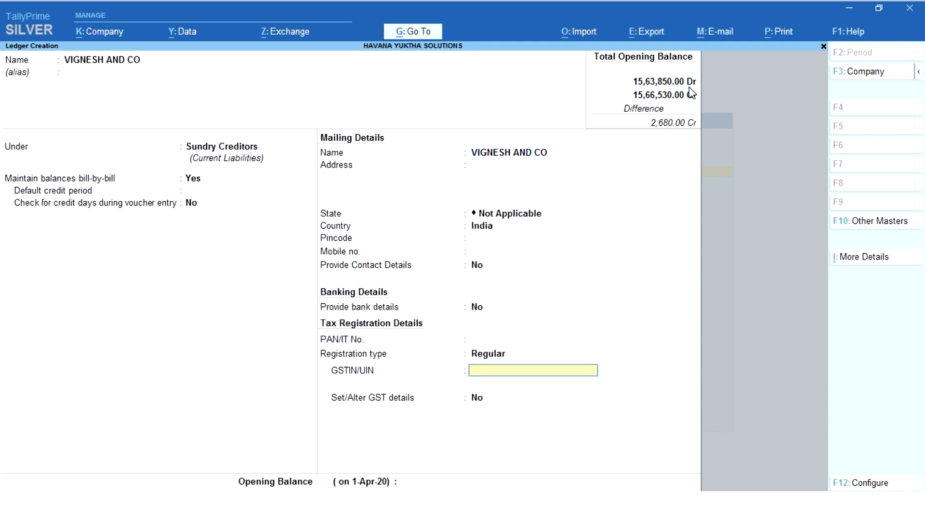
pyautogui.press('Return')
# - Set the VIGNESH AND CO ledger's opening balance to 75,000 Cr and save the ledger
pyautogui.write('75000')
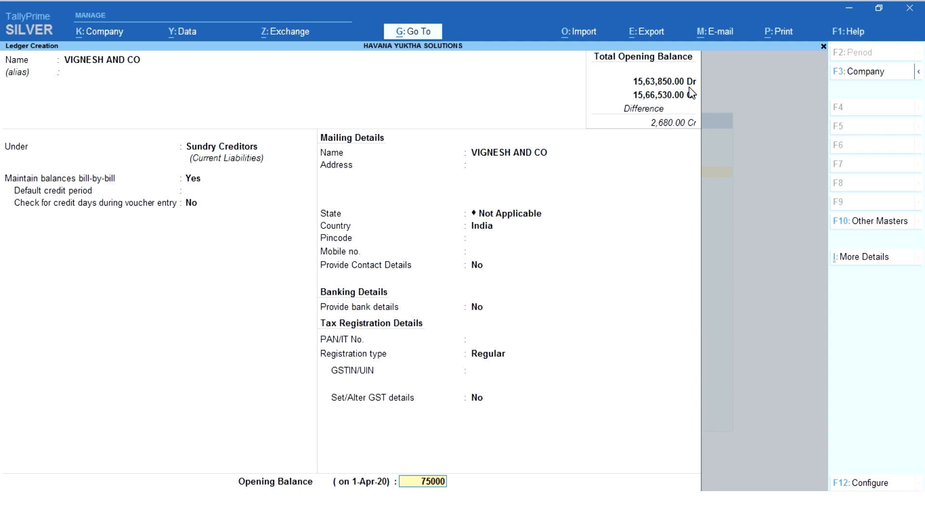
pyautogui.press('Return')
pyautogui.press('Return')
pyautogui.press('Return')
pyautogui.press('Return')
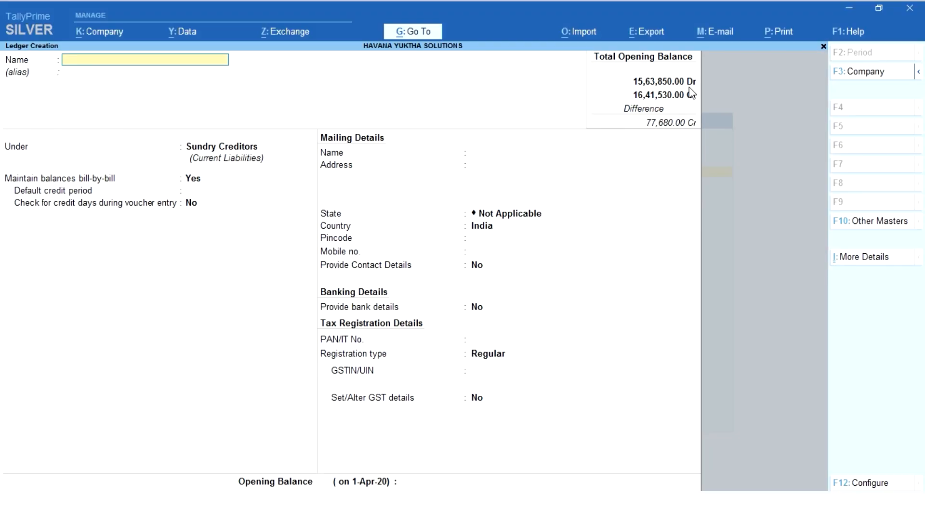
# - Name a new ledger WAGES under the Direct Expenses group and keep its default ledger type and GST settings
pyautogui.write('WAGES')
pyautogui.press('Return')
pyautogui.write('Di')
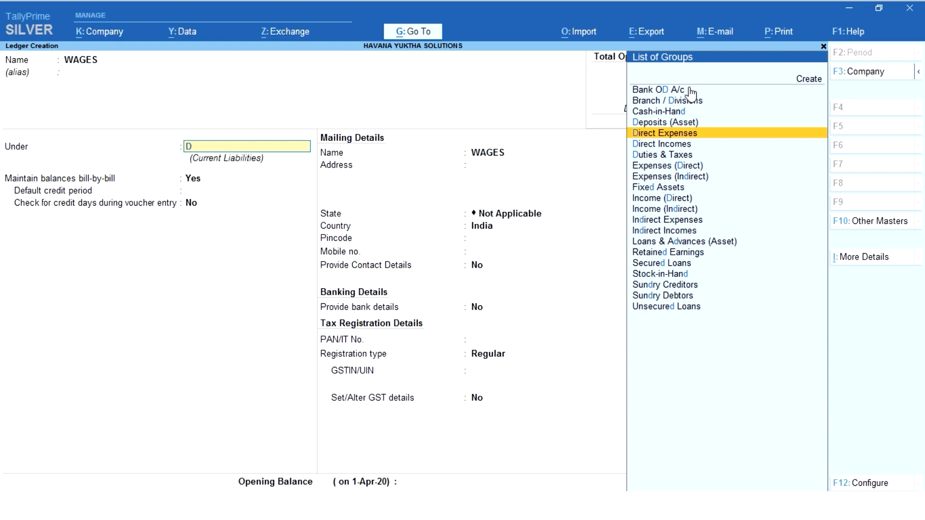
pyautogui.press('Return')
pyautogui.press('Return')
pyautogui.press('Return')
pyautogui.press('Return')
pyautogui.press('Return')
# - Set the WAGES ledger's opening balance to 70,000 Dr and save the ledger
pyautogui.write('70,0')
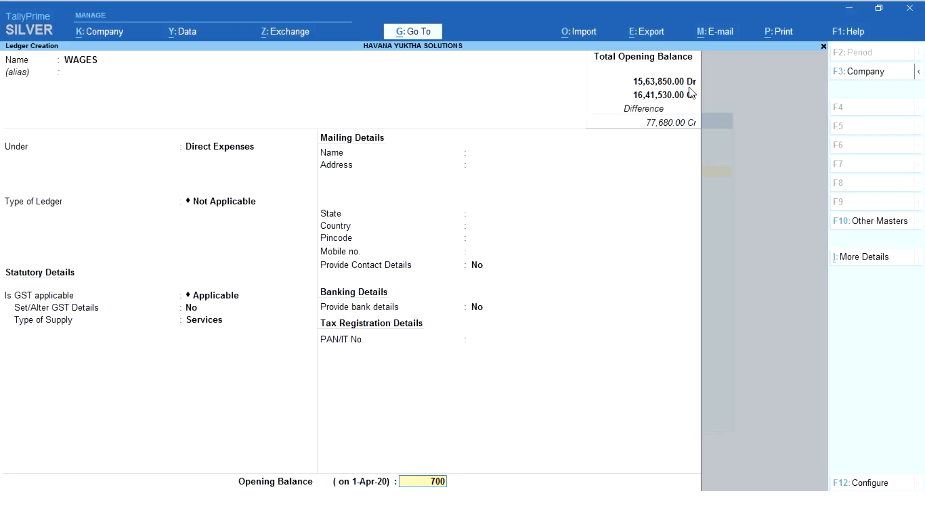
pyautogui.write('00')
pyautogui.press('Return')
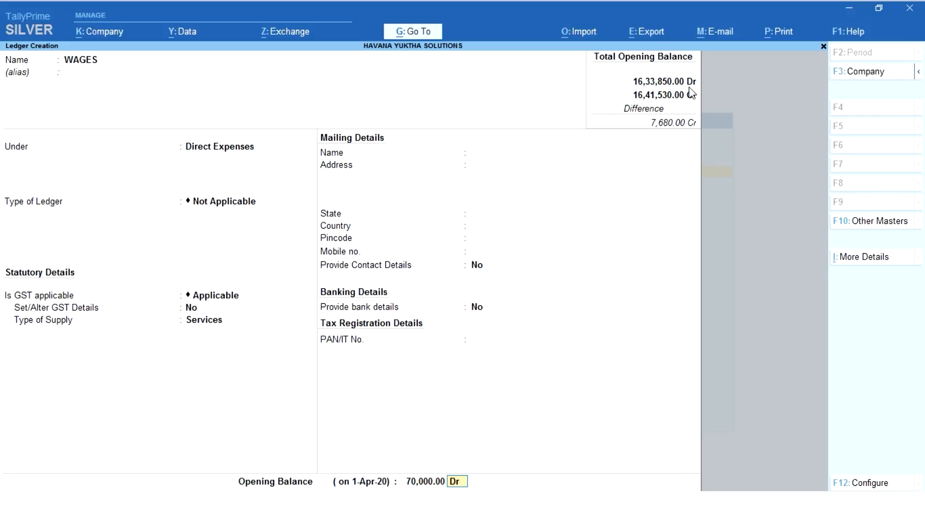
pyautogui.press('Return')
pyautogui.press('Return')
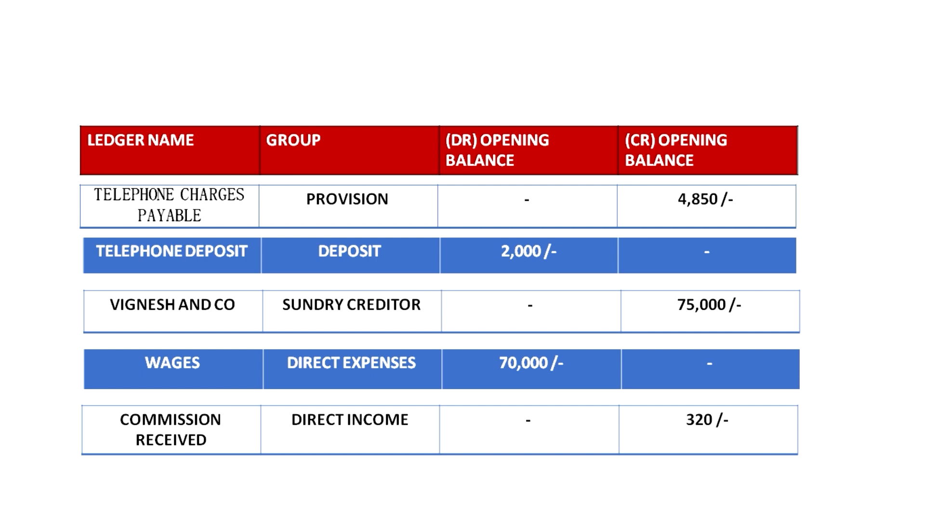
# - Start another ledger named COMMISSION RECEIVED and place it under the Direct Incomes group
pyautogui.hotkey('alt', 'Tab')
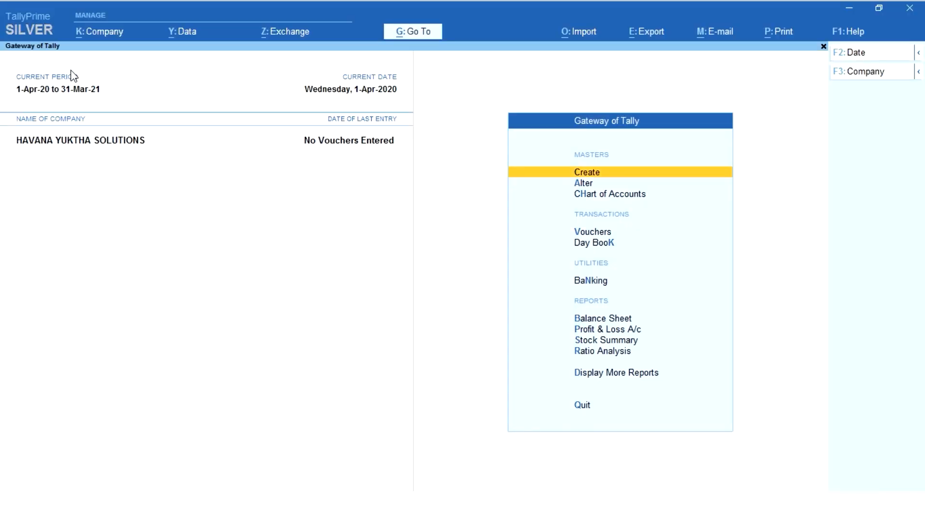
pyautogui.press('Return')
pyautogui.press('Down')
pyautogui.press('Return')
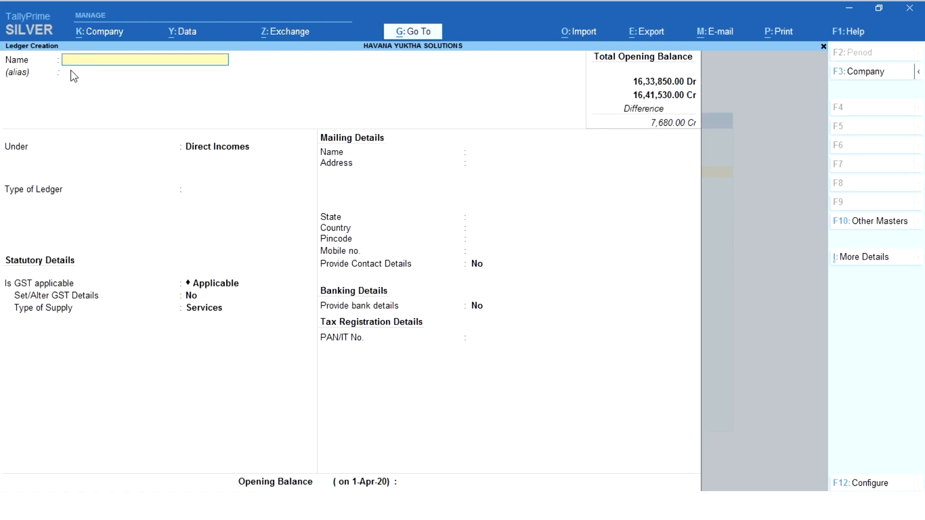
pyautogui.write('COMMISSION RECEIVED')
pyautogui.press('Return')
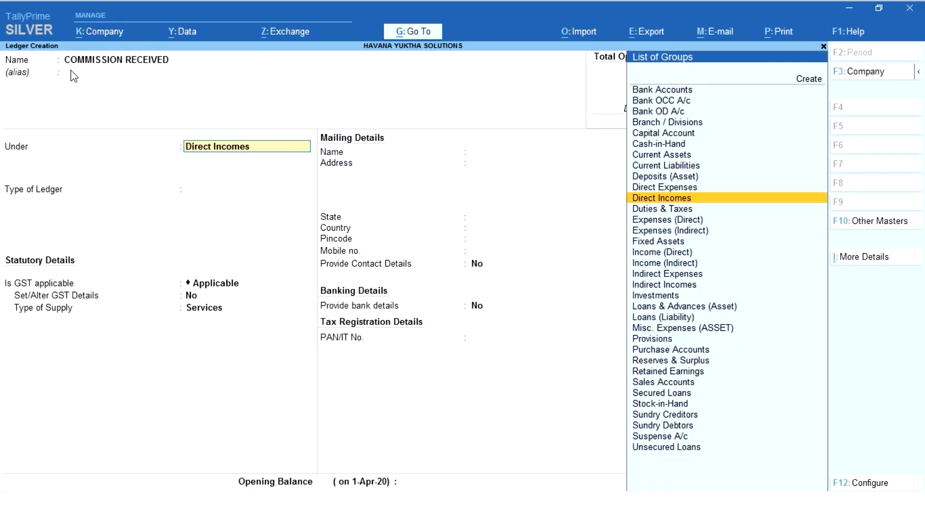
pyautogui.press('Return')
# - Keep the default GST settings for COMMISSION RECEIVED, set its opening balance to 320 Cr and save the ledger
pyautogui.press('Return')
pyautogui.press('Return')
pyautogui.press('Return')
pyautogui.write('320')
pyautogui.press('Return')
pyautogui.press('Return')
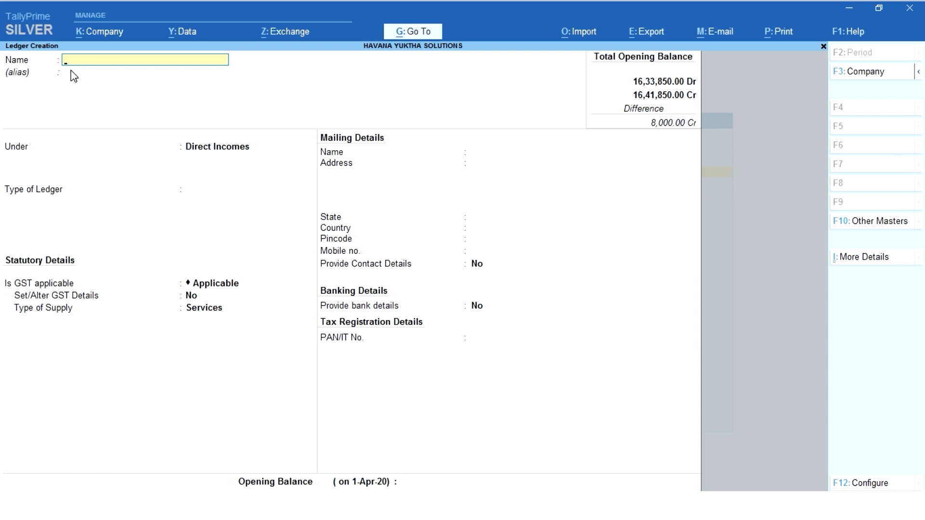
# - Leave ledger creation and open the Balance Sheet report for HAVANA YUKTHA SOLUTIONS
pyautogui.press('Escape')
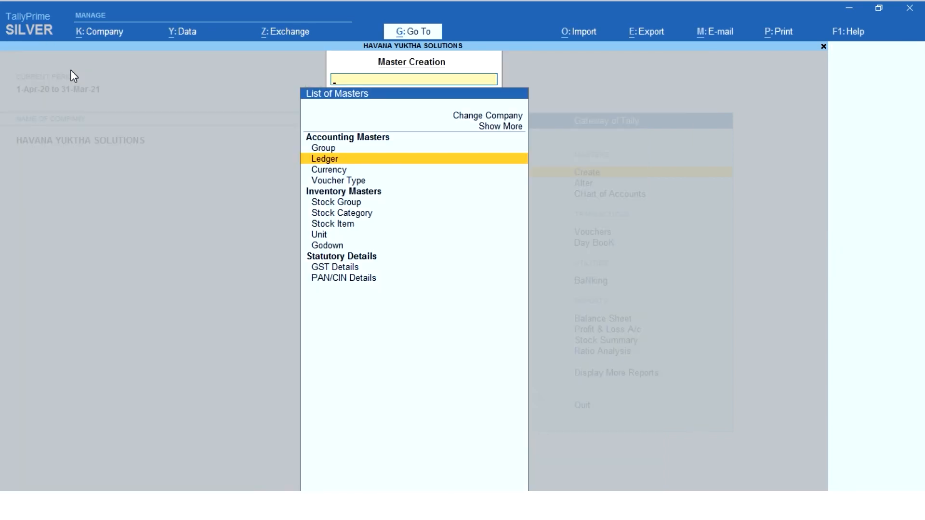
pyautogui.press('Escape')
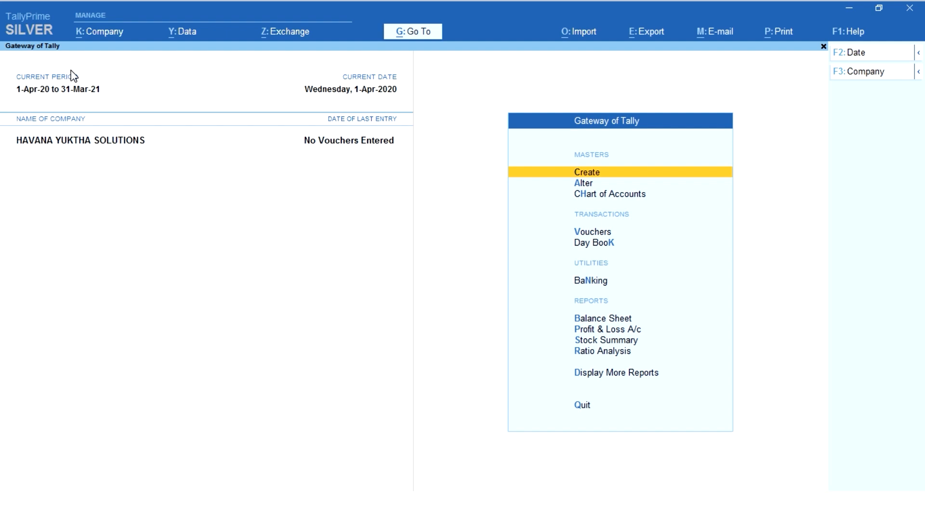
pyautogui.press('Down')
pyautogui.press('Down')
pyautogui.press('Down')
pyautogui.press('Down')
pyautogui.press('Down')
pyautogui.press('Down')
pyautogui.press('Down')
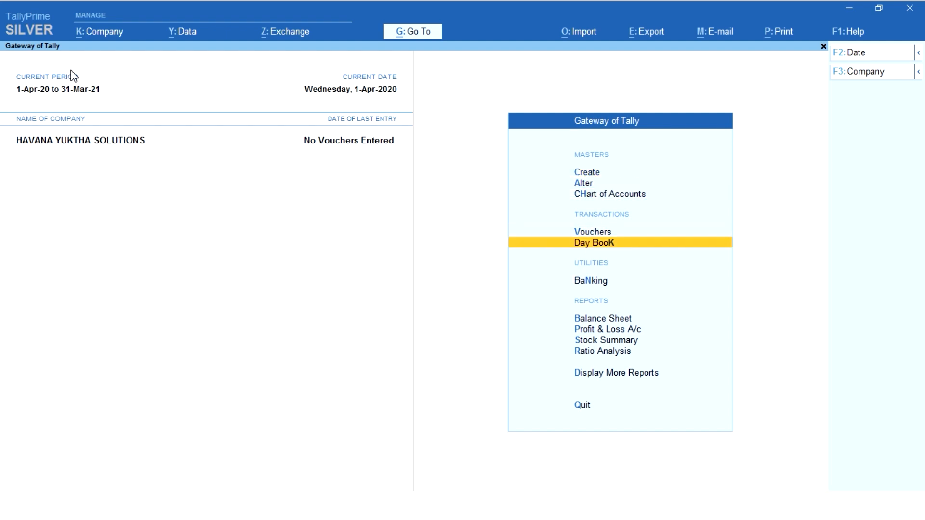
pyautogui.press('Up')
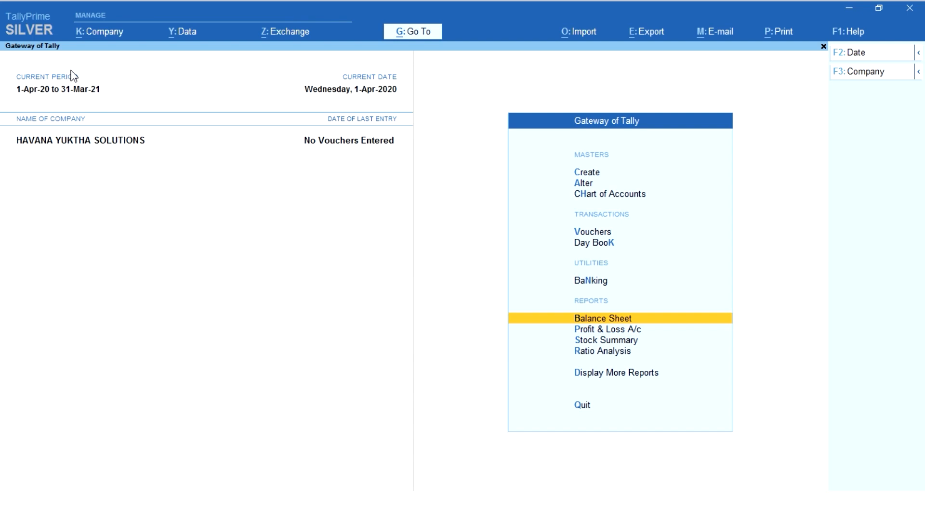
pyautogui.press('Return')
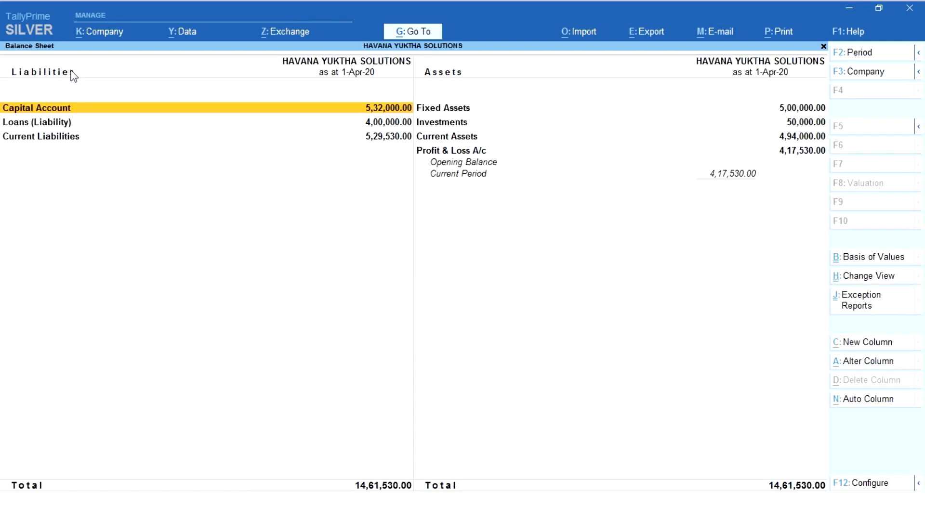
# - Show the Balance Sheet in detailed view and go through the liability groups down to Current Liabilities
pyautogui.hotkey('alt', 'F5')
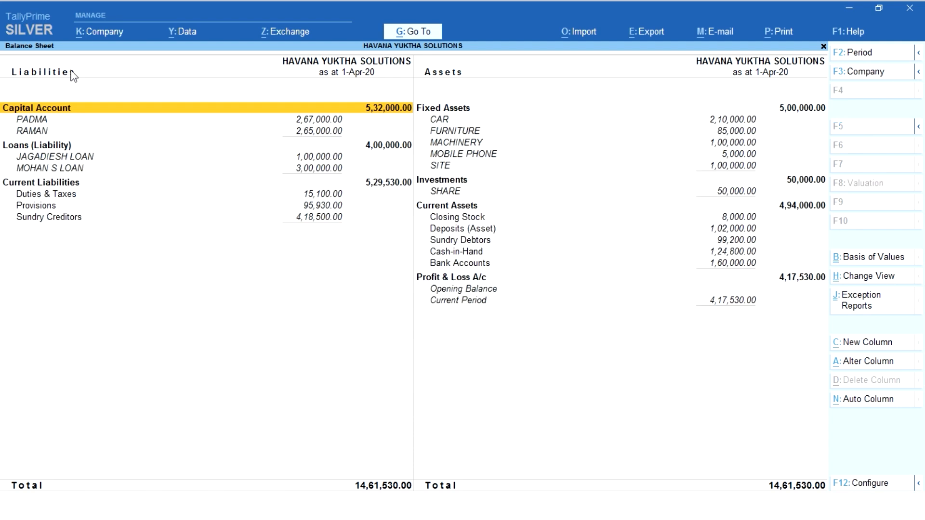
pyautogui.press('Down')
pyautogui.press('Down')
pyautogui.press('Down')
pyautogui.press('Down')
pyautogui.press('Down')
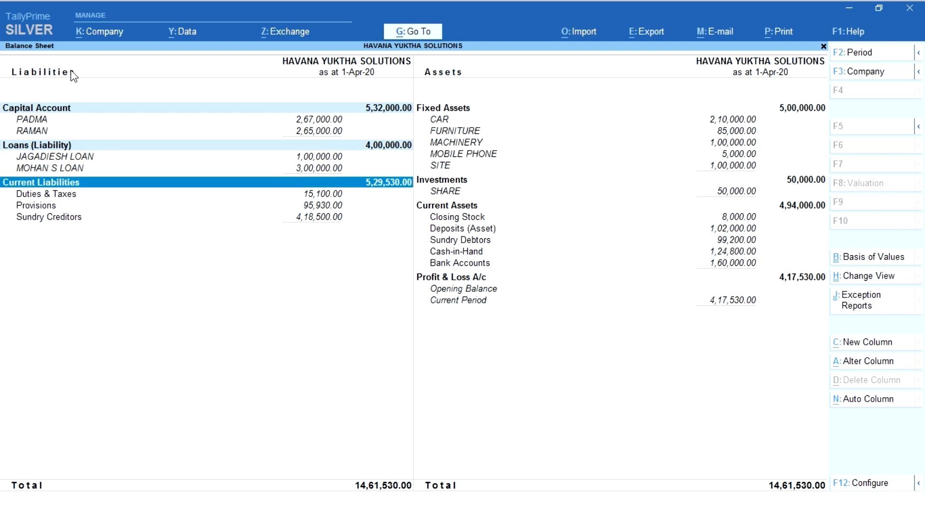
# - Go through the Current Liabilities entries on the Balance Sheet from Duties & Taxes to Sundry Creditors
pyautogui.press('Down')
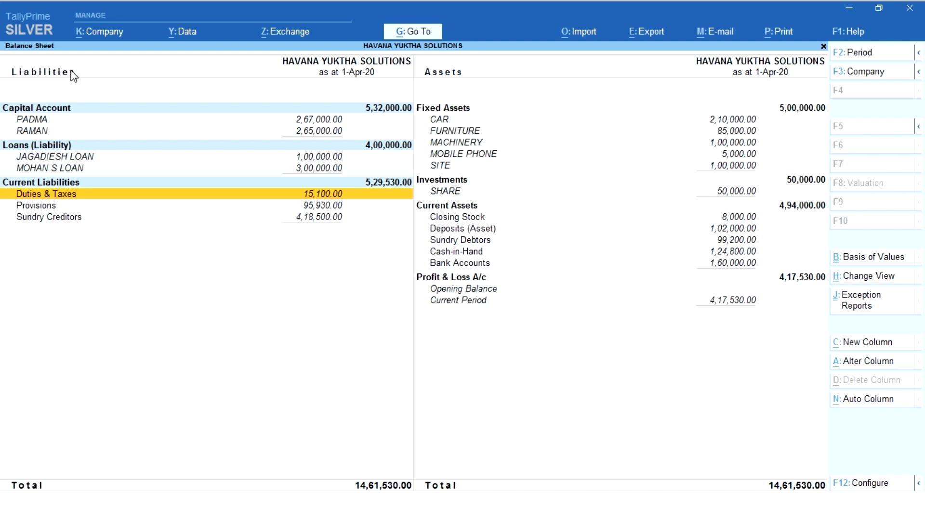
pyautogui.press('Down')
pyautogui.press('Down')
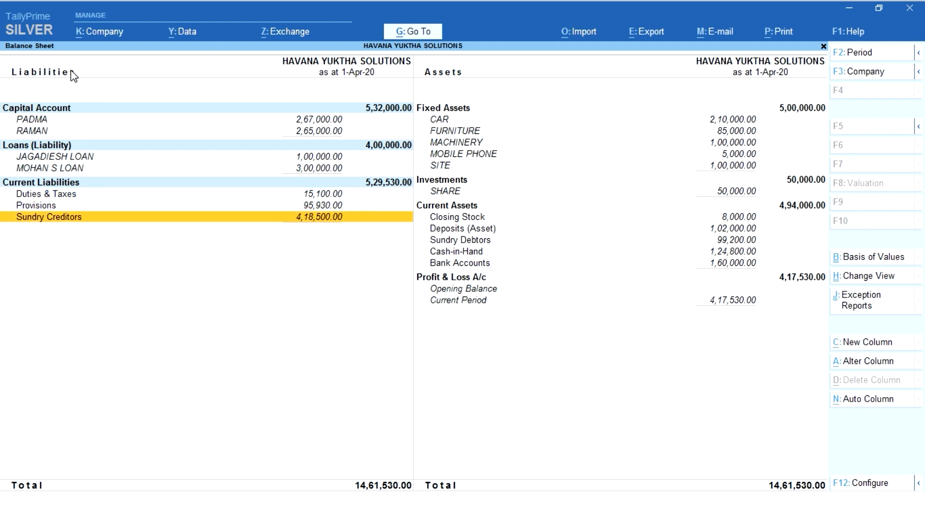
# - Switch to the assets side of the Balance Sheet and go through Fixed Assets down to Investments
pyautogui.press('Right')
pyautogui.press('Up')
pyautogui.press('Up')
pyautogui.press('Up')
pyautogui.press('Up')
pyautogui.press('Up')
pyautogui.press('Up')
pyautogui.press('Up')
pyautogui.press('Up')
pyautogui.press('Up')
pyautogui.press('Down')
pyautogui.press('Down')
pyautogui.press('Down')
pyautogui.press('Down')
pyautogui.press('Down')
pyautogui.press('Down')
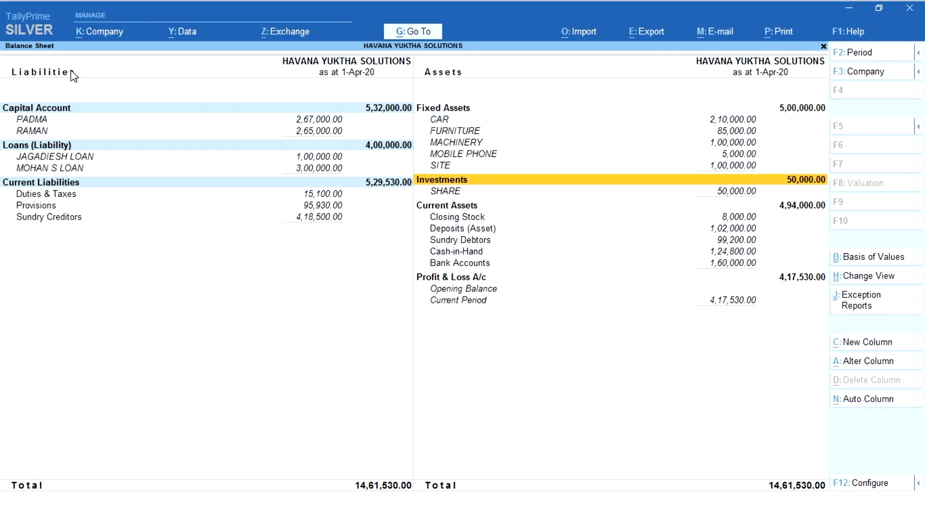
# - Examine the Current Assets entries from Closing Stock to Bank Accounts and move on to Profit & Loss A/c
pyautogui.press('Down')
pyautogui.press('Down')
pyautogui.press('Down')
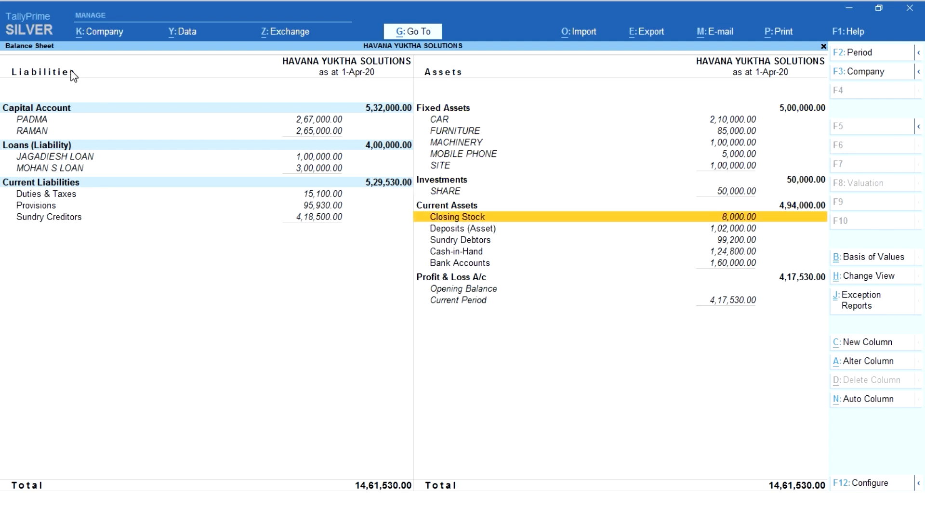
pyautogui.press('Down')
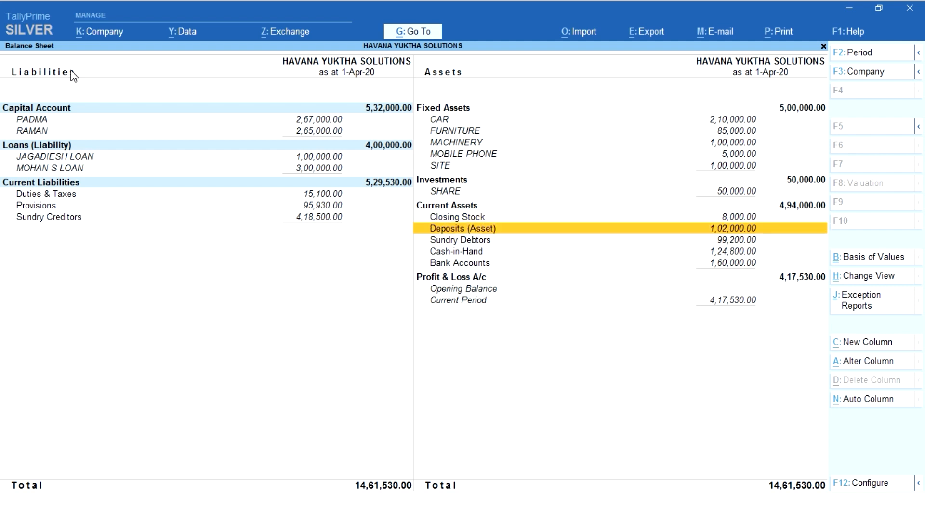
pyautogui.press('Down')
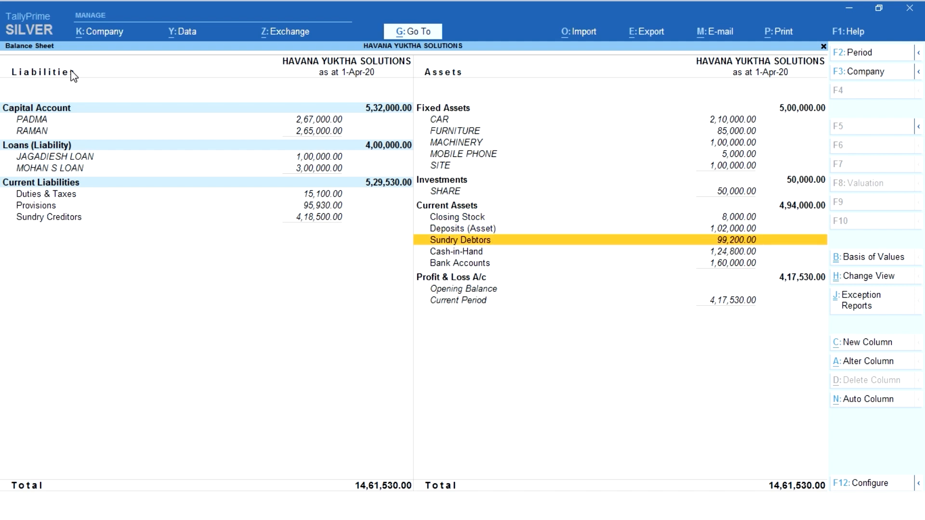
pyautogui.press('Down')
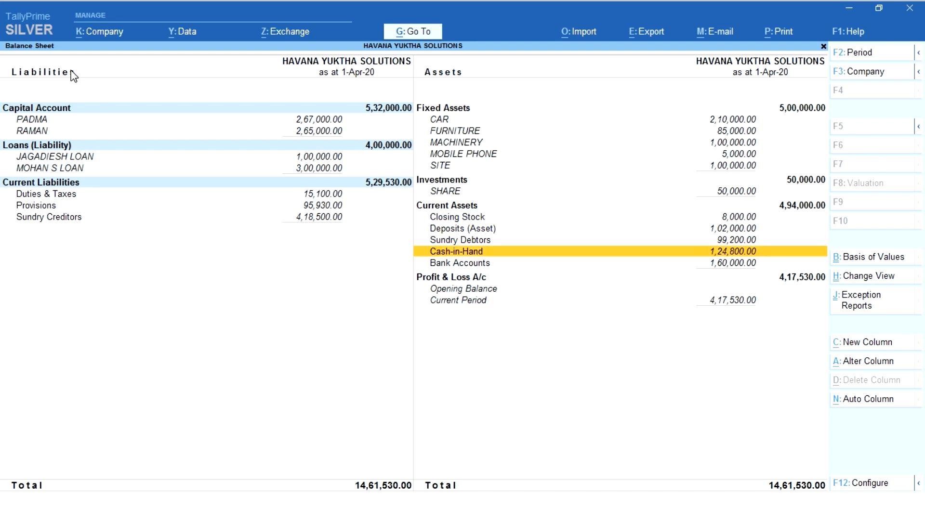
pyautogui.press('Down')
pyautogui.press('Down')
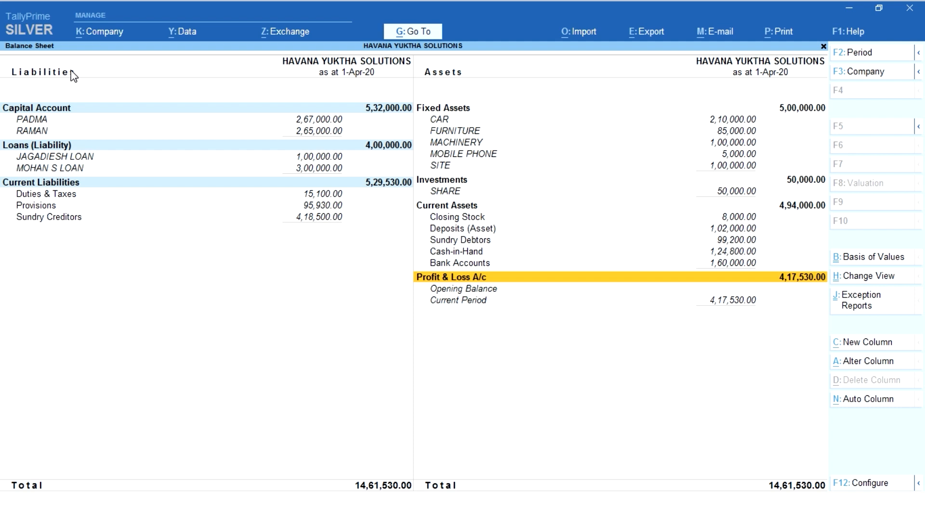
# - Open Profit & Loss A/c from the Balance Sheet in detailed view and review the expense side down to Indirect Expenses
pyautogui.press('Return')
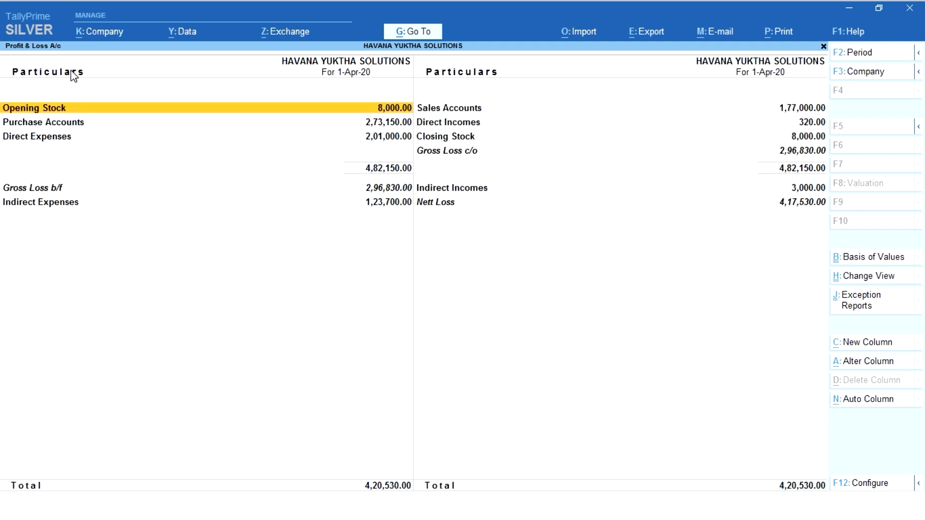
pyautogui.hotkey('alt', 'F5')
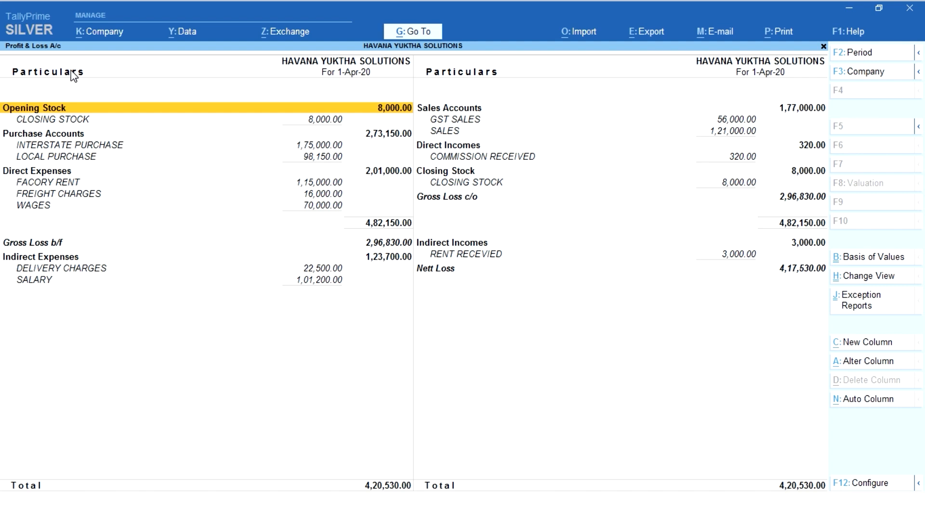
pyautogui.press('Down')
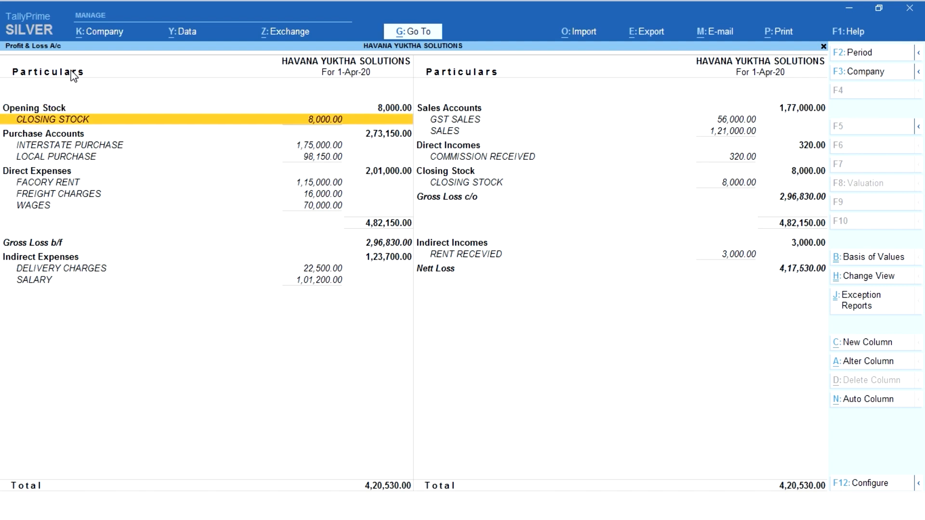
pyautogui.press('Return')
pyautogui.press('Down')
pyautogui.press('Down')
pyautogui.press('Down')
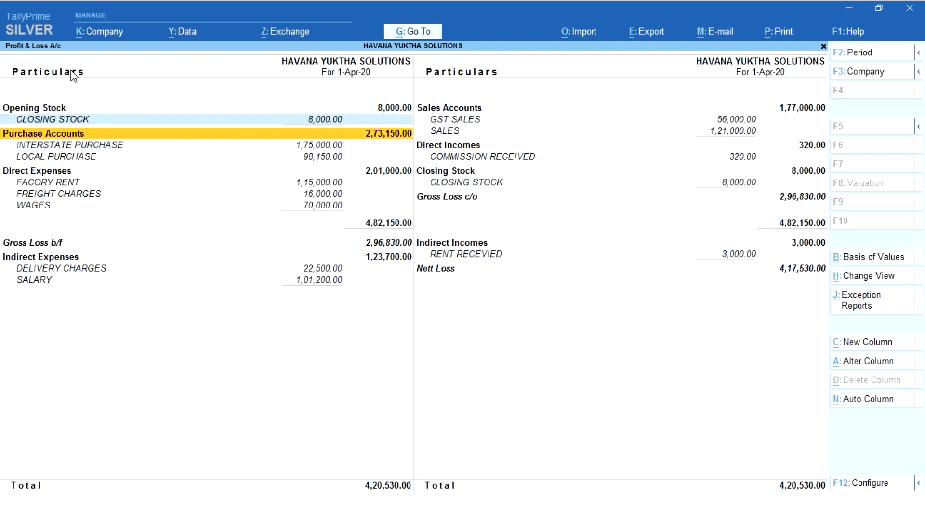
pyautogui.press('Down')
pyautogui.press('Down')
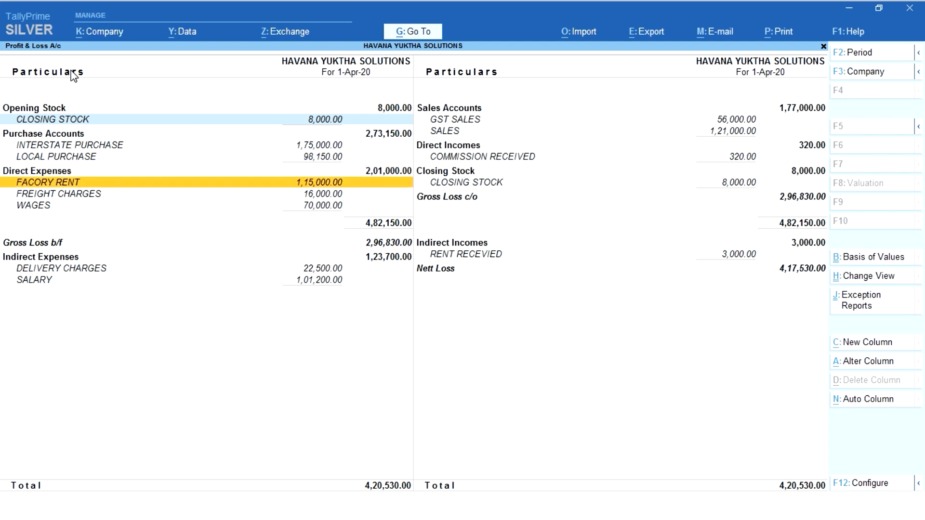
pyautogui.press('Down')
pyautogui.press('Down')
pyautogui.press('Up')
pyautogui.press('Up')
pyautogui.press('Up')
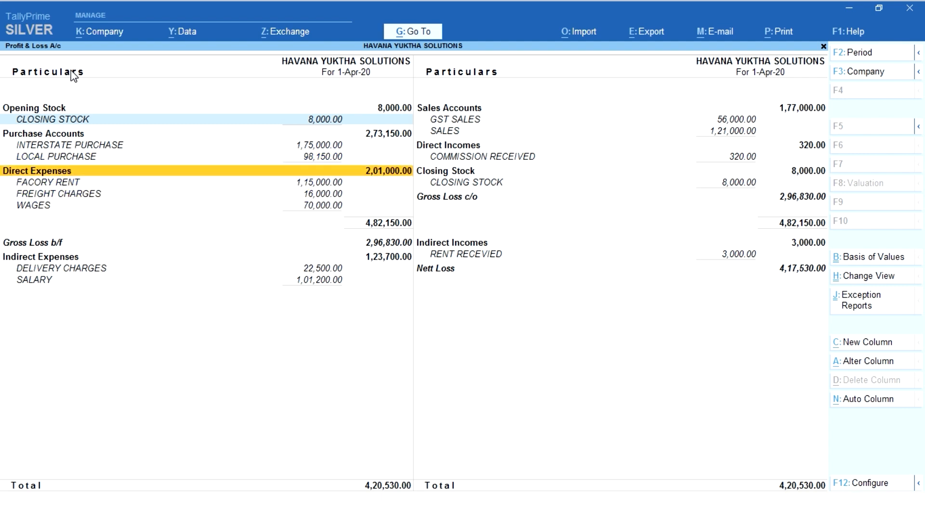
pyautogui.press('Down')
pyautogui.press('Down')
pyautogui.press('Down')
pyautogui.press('Down')
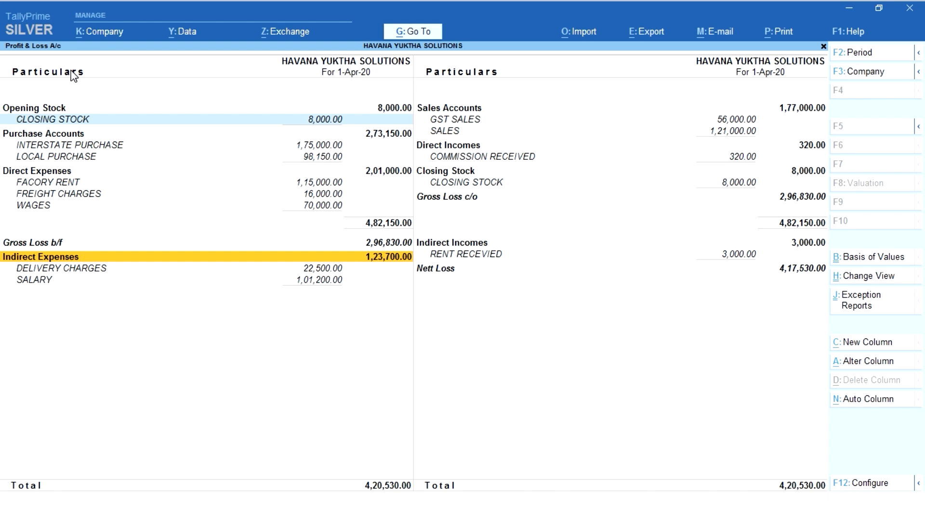
# - Switch to the income side of the Profit & Loss A/c and examine Sales Accounts and Direct Incomes
pyautogui.press('Right')
pyautogui.press('Up')
pyautogui.press('Up')
pyautogui.press('Up')
pyautogui.press('Up')
pyautogui.press('Up')
pyautogui.press('Up')
pyautogui.press('Up')
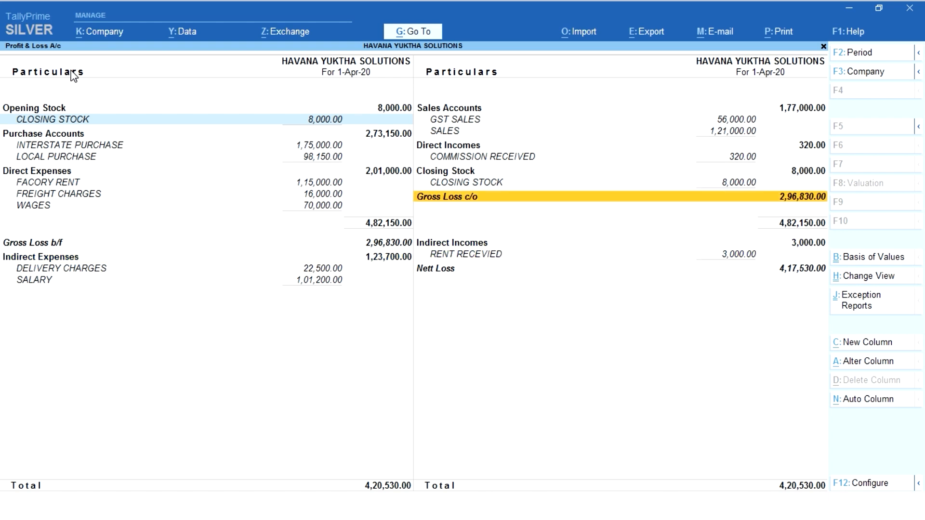
pyautogui.press('Up')
pyautogui.press('Up')
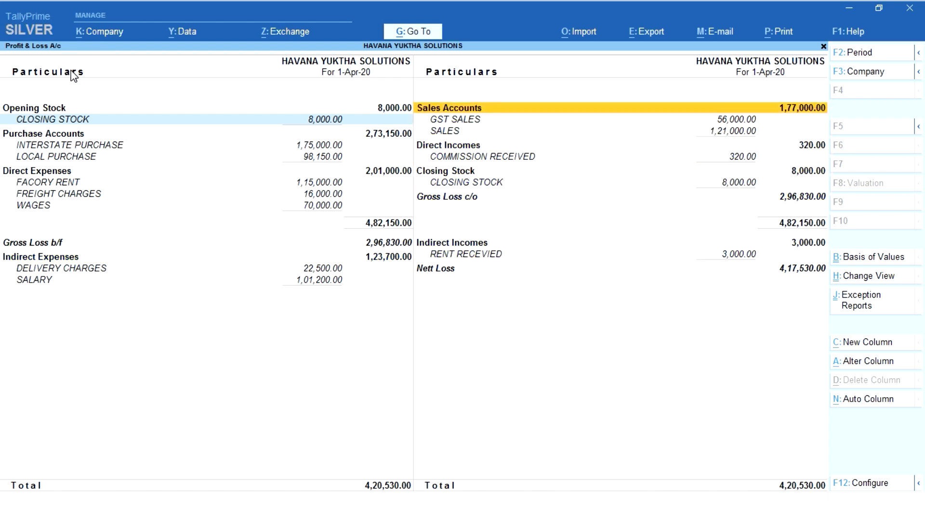
pyautogui.press('Down')
pyautogui.press('Down')
pyautogui.press('Down')
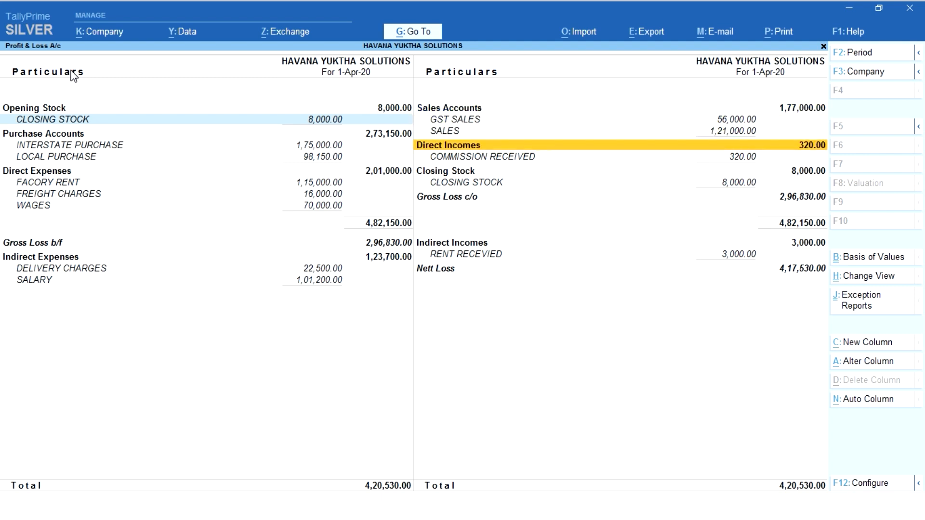
# - Review Closing Stock and Indirect Incomes in the Profit & Loss A/c and mark the Nett Loss line
pyautogui.press('Down')
pyautogui.press('Down')
pyautogui.press('Down')
pyautogui.press('Down')
pyautogui.press('Down')
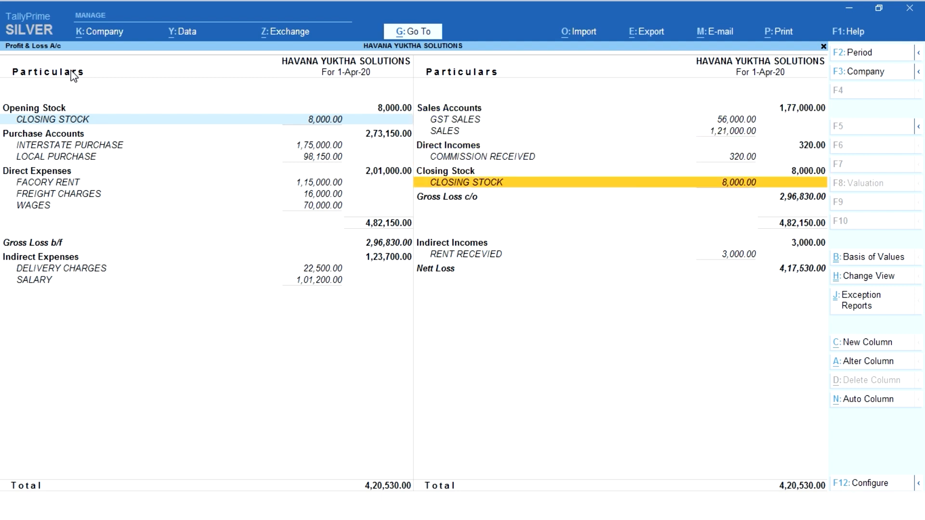
pyautogui.press('Up')
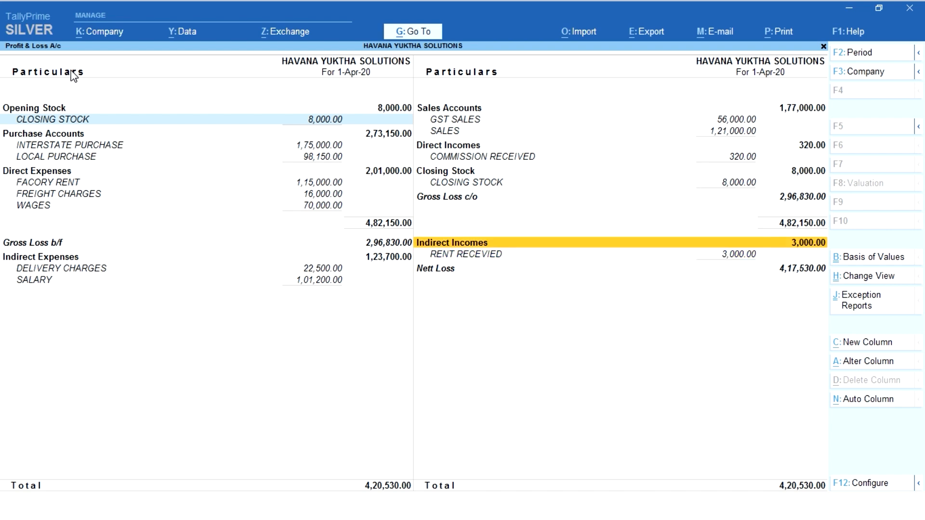
pyautogui.press('Down')
pyautogui.press('Down')
pyautogui.press('space')
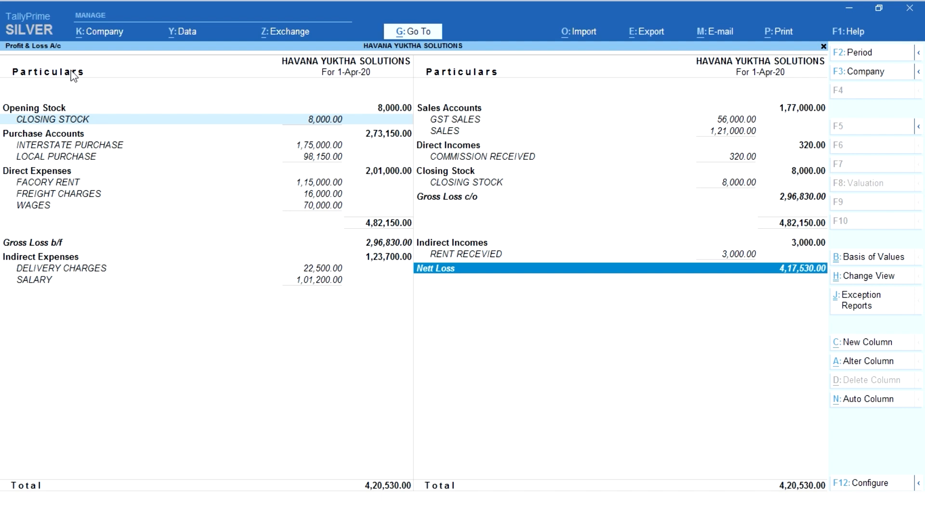
# - Leave the Profit & Loss A/c and Balance Sheet and open the Trial Balance from the additional reports
pyautogui.press('Escape')
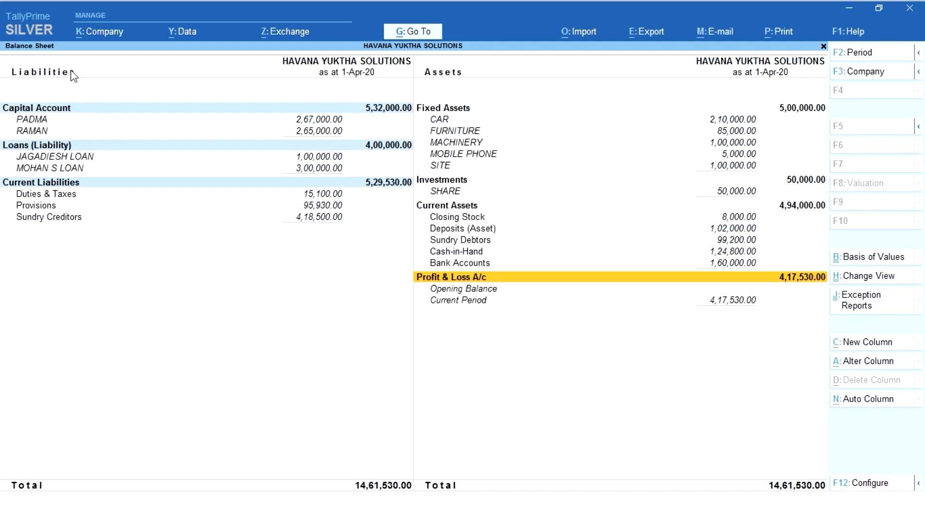
pyautogui.press('Escape')
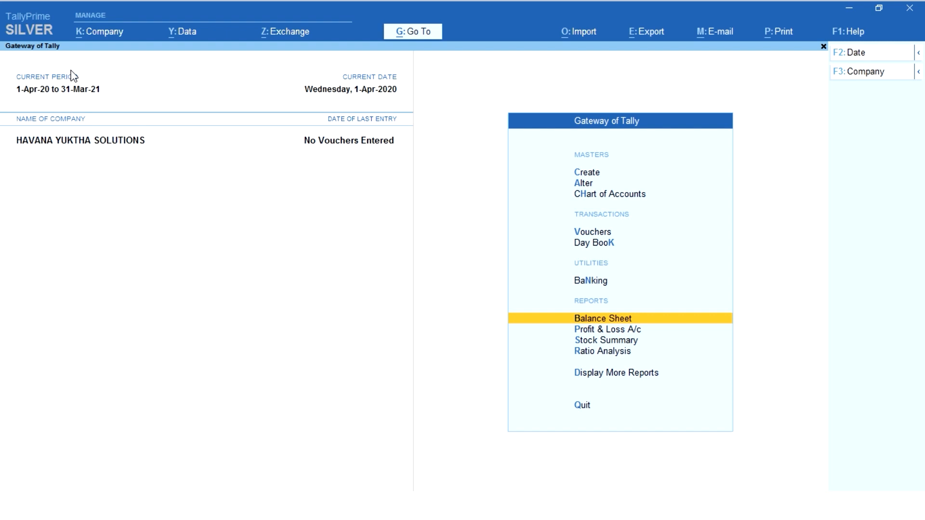
pyautogui.press('Down')
pyautogui.press('Down')
pyautogui.press('Down')
pyautogui.press('Down')
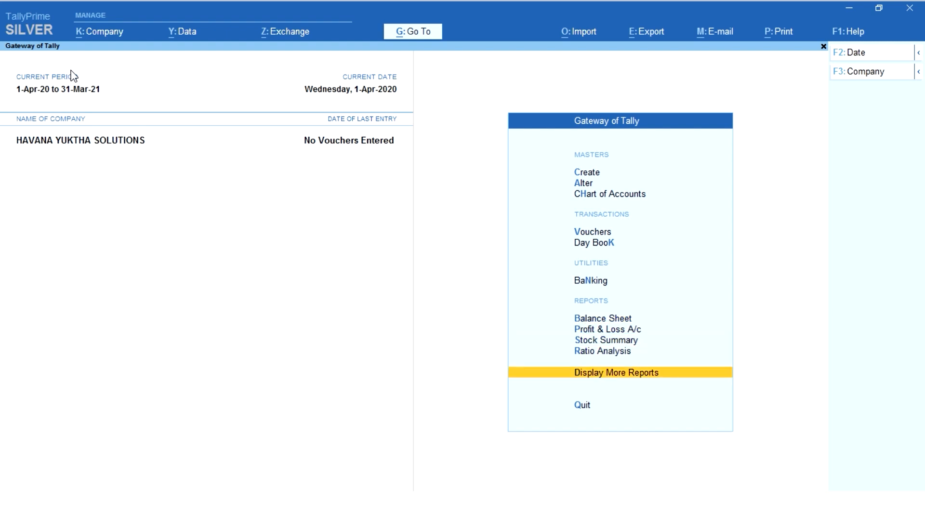
pyautogui.press('Return')
pyautogui.press('Return')
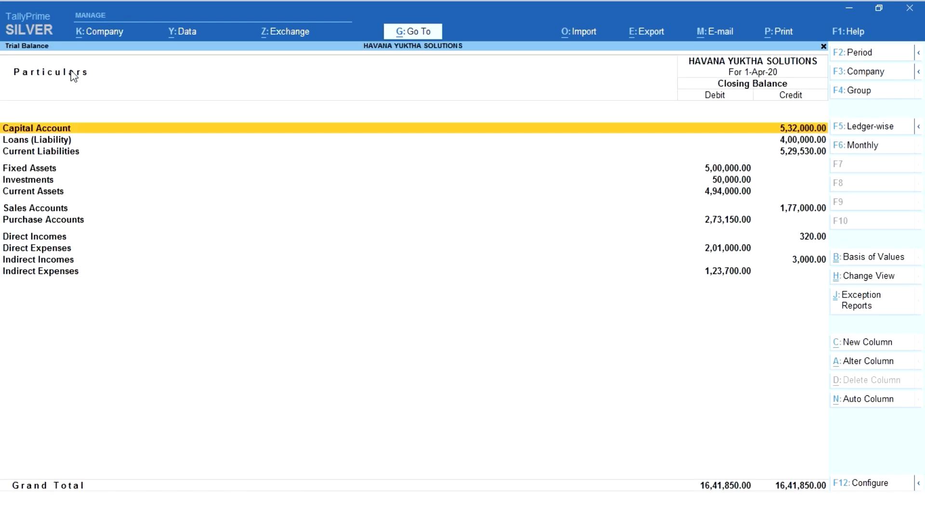
# - Show the Trial Balance in detailed view and go through its groups and ledgers down to Indirect Incomes
pyautogui.hotkey('alt', 'F5')
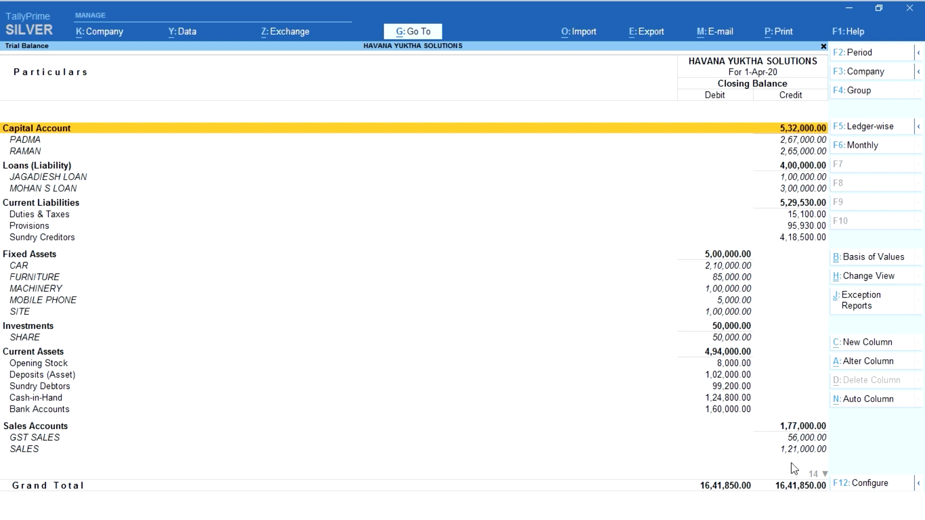
pyautogui.press('Down')
pyautogui.press('Down')
pyautogui.press('Down')
pyautogui.press('Down')
pyautogui.press('Down')
pyautogui.press('Down')
pyautogui.press('Down')
pyautogui.press('Down')
pyautogui.press('Down')
pyautogui.press('Down')
pyautogui.press('Down')
pyautogui.press('Down')
pyautogui.press('Down')
pyautogui.press('Down')
pyautogui.press('Down')
pyautogui.press('Down')
pyautogui.press('Down')
pyautogui.press('Down')
pyautogui.press('Down')
pyautogui.press('Down')
pyautogui.press('Down')
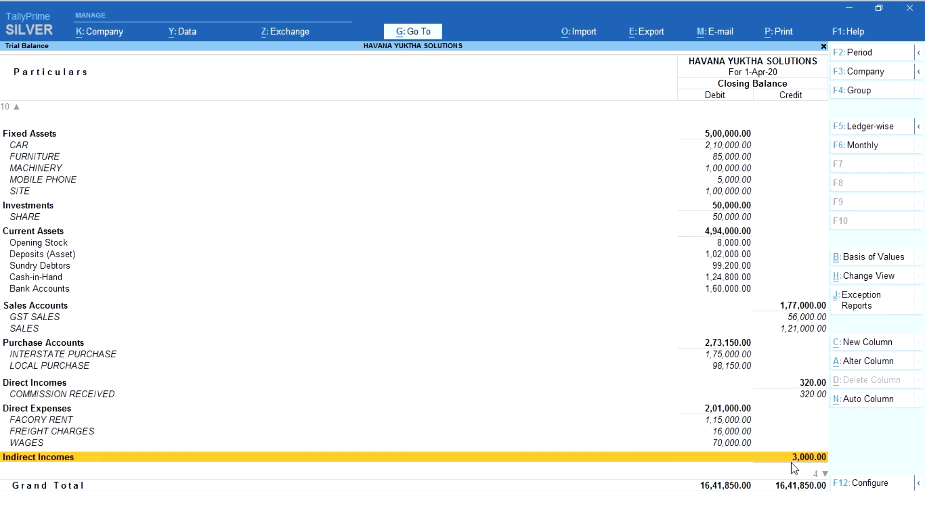